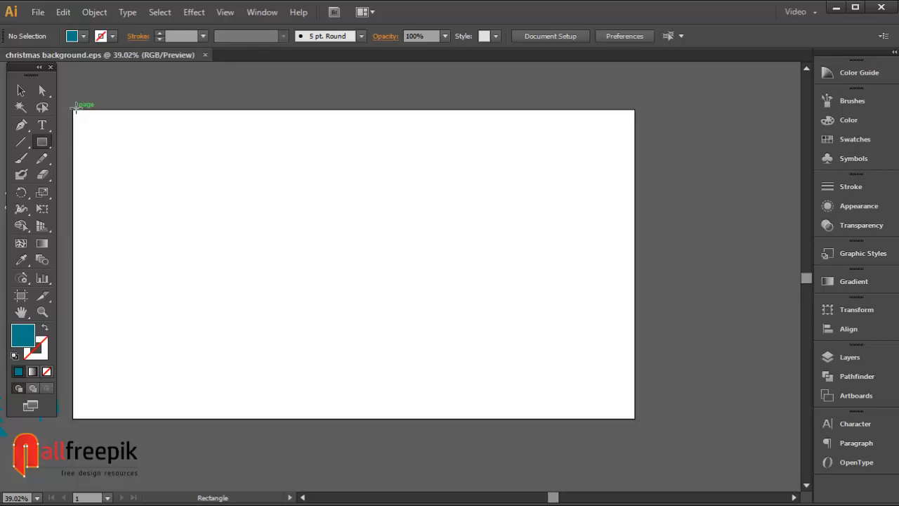
# Draw a teal rectangle without a stroke that covers the whole artboard
pyautogui.moveTo(73, 111); pyautogui.dragTo(634, 419)
pyautogui.click(31, 92)
pyautogui.hotkey('ctrl', 'shift', 'a')
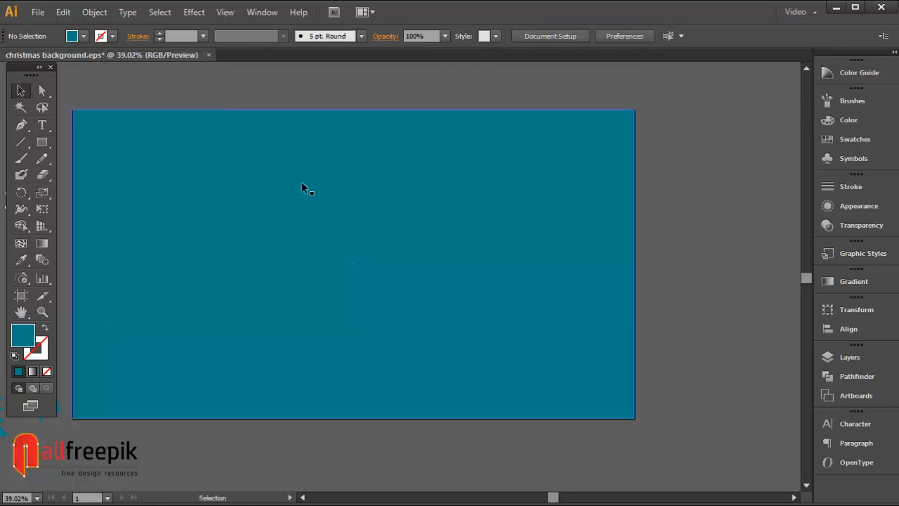
# Give the rectangle a linear gradient with teal at both ends and set the starting stop's opacity to 20%
pyautogui.click(312, 189)
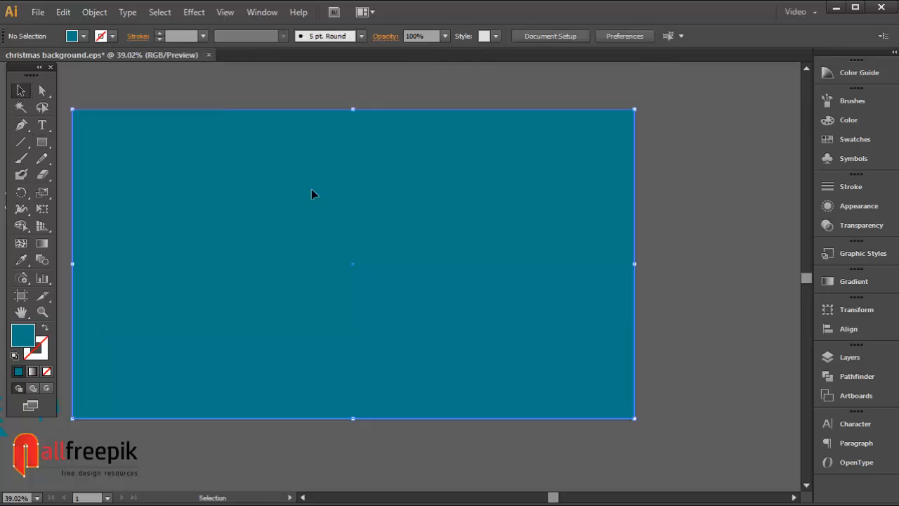
pyautogui.click(841, 281)
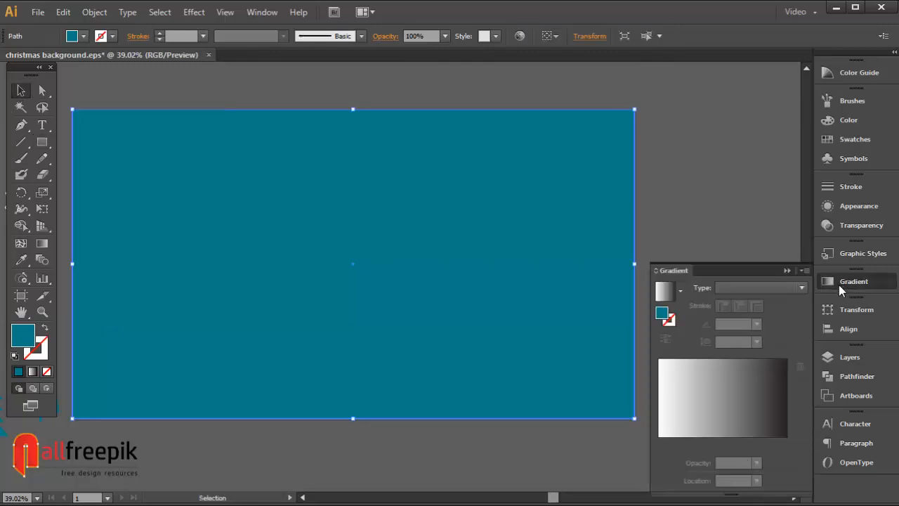
pyautogui.click(788, 438)
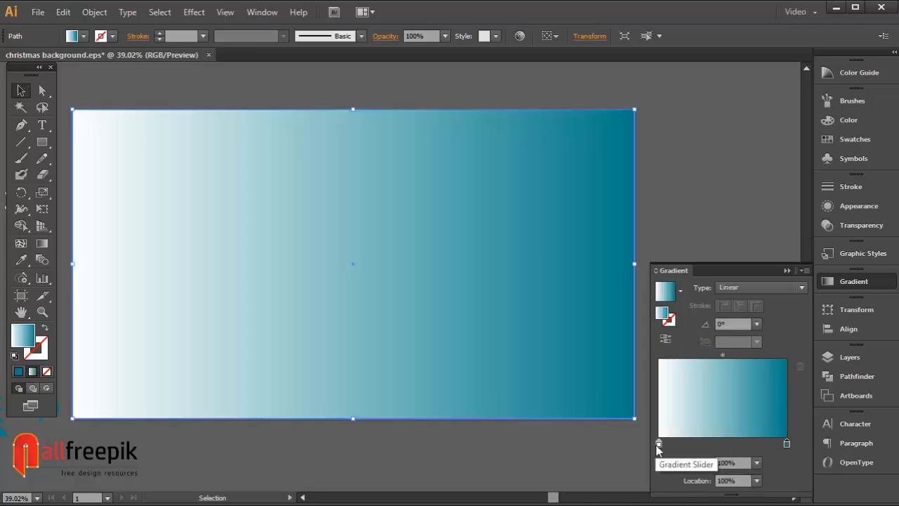
pyautogui.moveTo(659, 446); pyautogui.dragTo(672, 445)
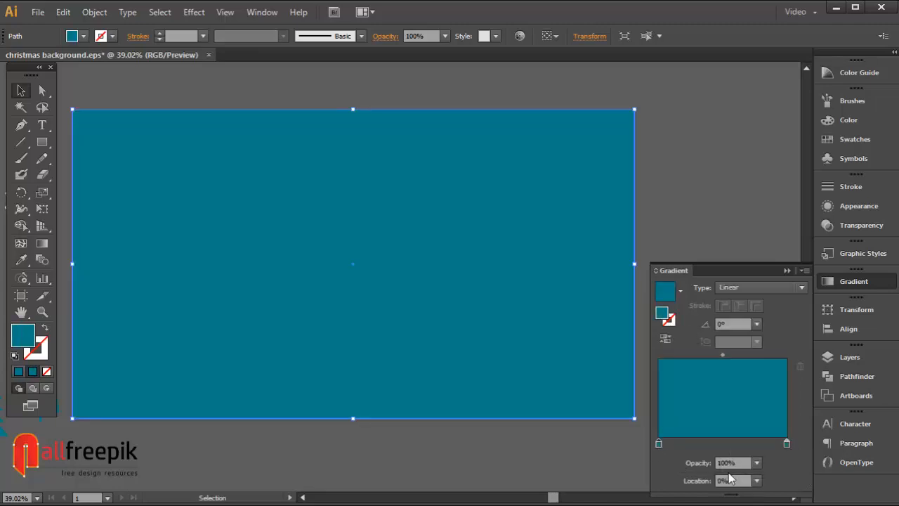
pyautogui.click(757, 464)
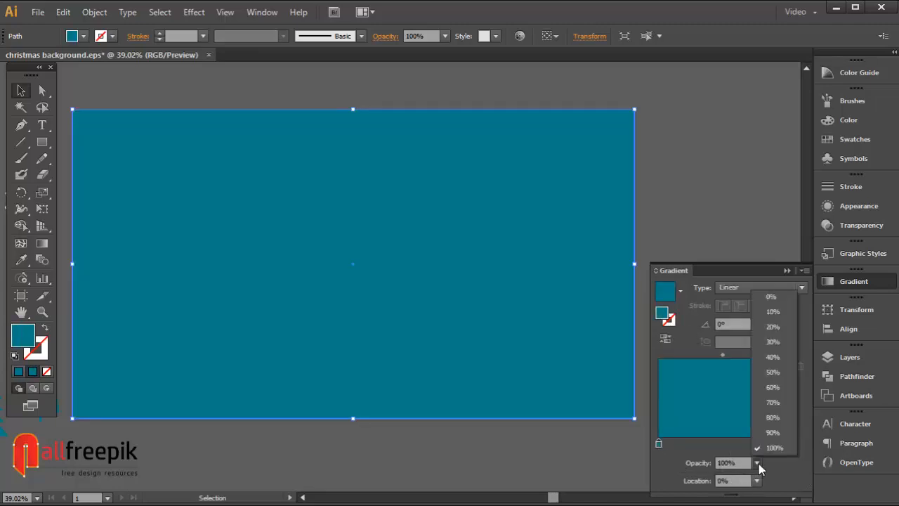
pyautogui.click(772, 326)
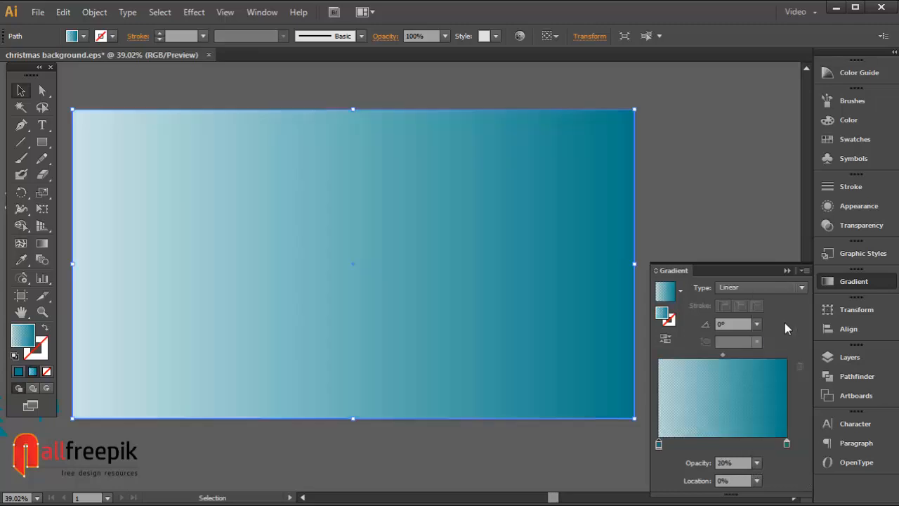
# Change the background rectangle's gradient type to Radial
pyautogui.click(714, 209)
pyautogui.click(381, 253)
pyautogui.click(756, 288)
pyautogui.click(755, 317)
pyautogui.click(703, 177)
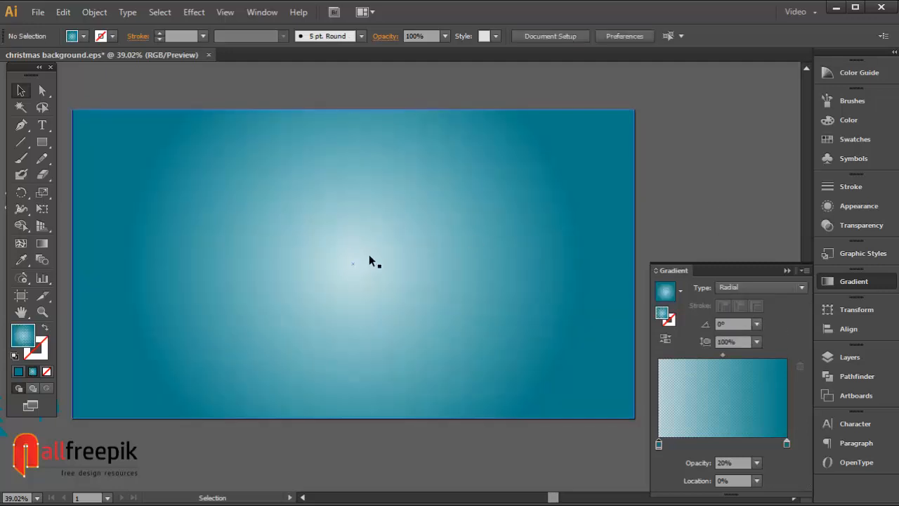
# Redraw the rectangle's radial gradient at 90° from just below its centre up past the top edge
pyautogui.click(369, 256)
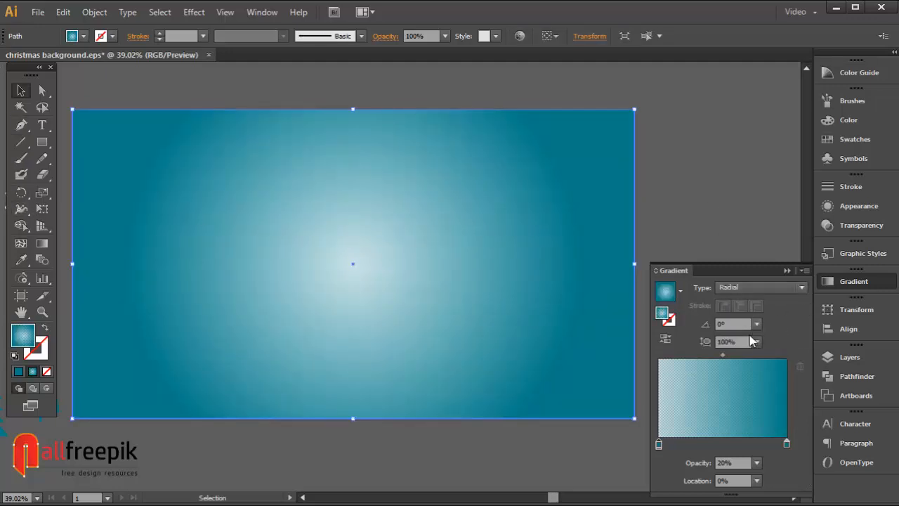
pyautogui.click(42, 243)
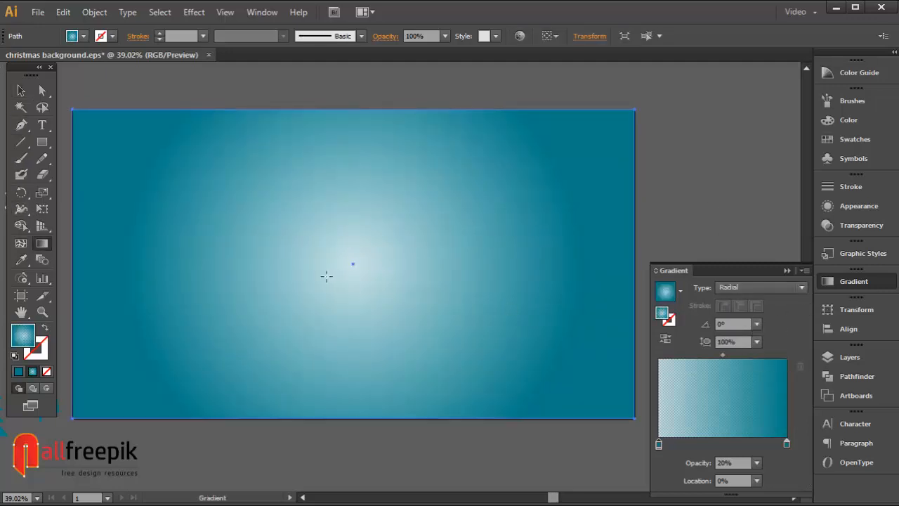
pyautogui.moveTo(343, 317); pyautogui.dragTo(354, 60)
pyautogui.moveTo(358, 214); pyautogui.dragTo(366, 150)
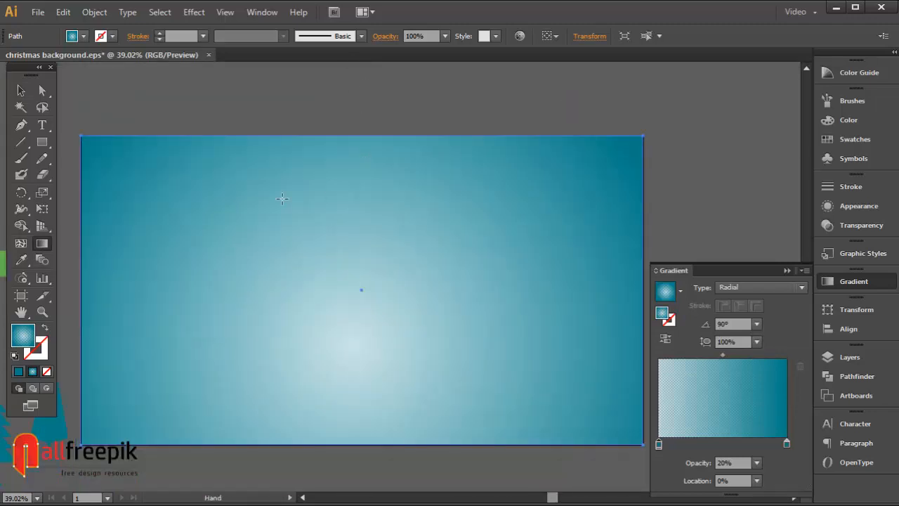
# Lock the background rectangle
pyautogui.click(21, 90)
pyautogui.click(187, 89)
pyautogui.click(309, 183)
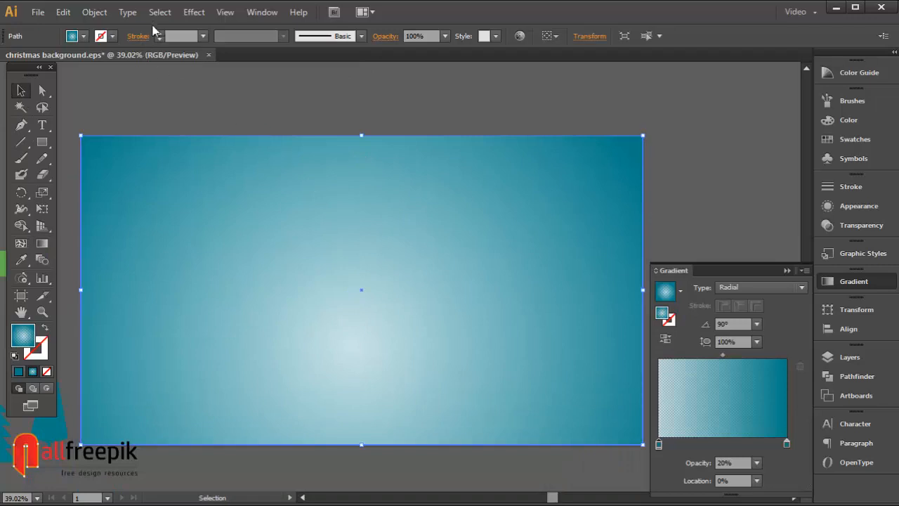
pyautogui.click(105, 13)
pyautogui.moveTo(120, 94)
pyautogui.click(323, 93)
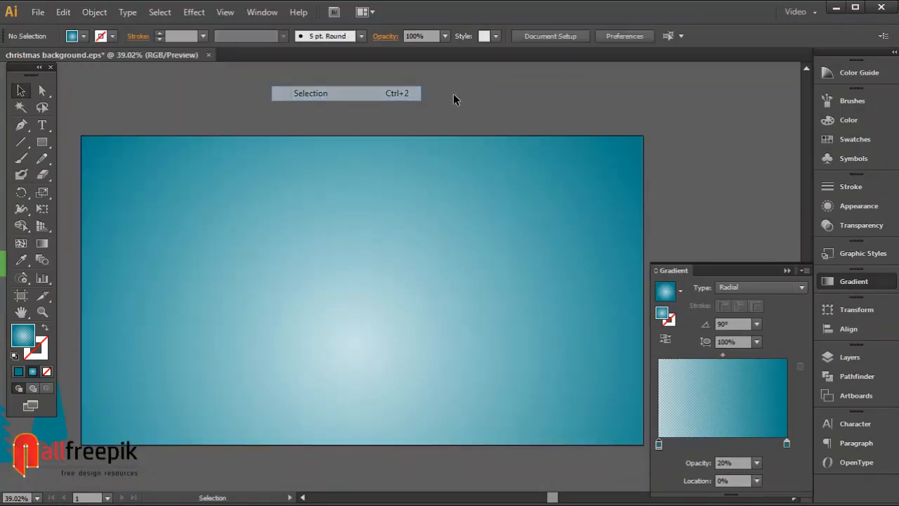
# Draw a closed hill shape with the Pen tool over the lower-left artboard, sloping down to the right past the bottom edge
pyautogui.moveTo(331, 299); pyautogui.dragTo(347, 293)
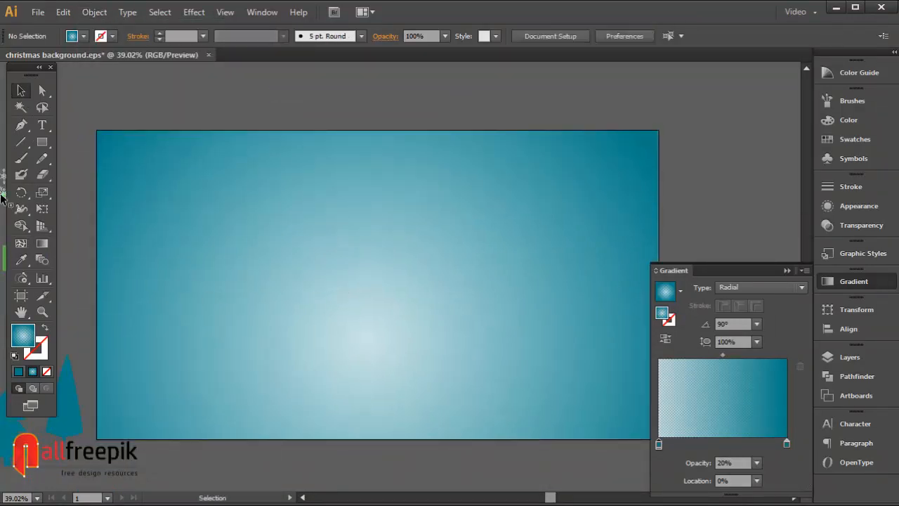
pyautogui.click(21, 125)
pyautogui.moveTo(161, 338); pyautogui.dragTo(107, 328)
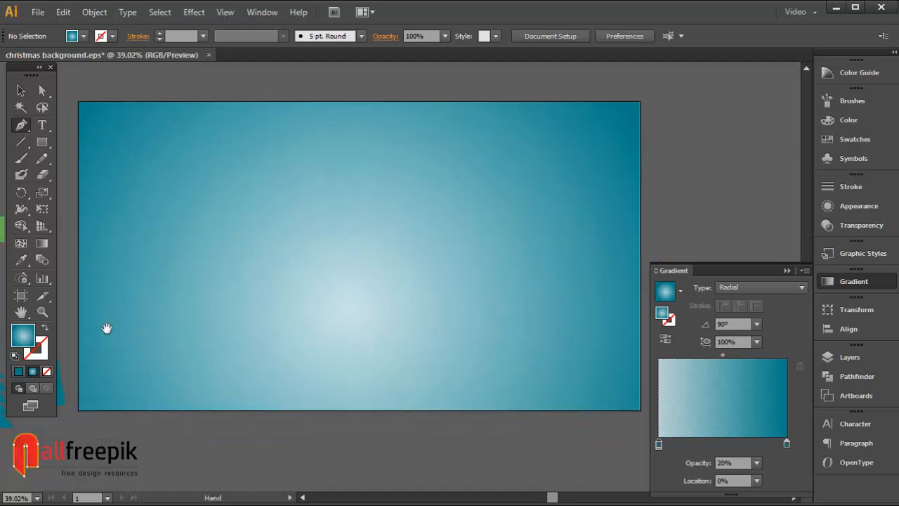
pyautogui.click(64, 314)
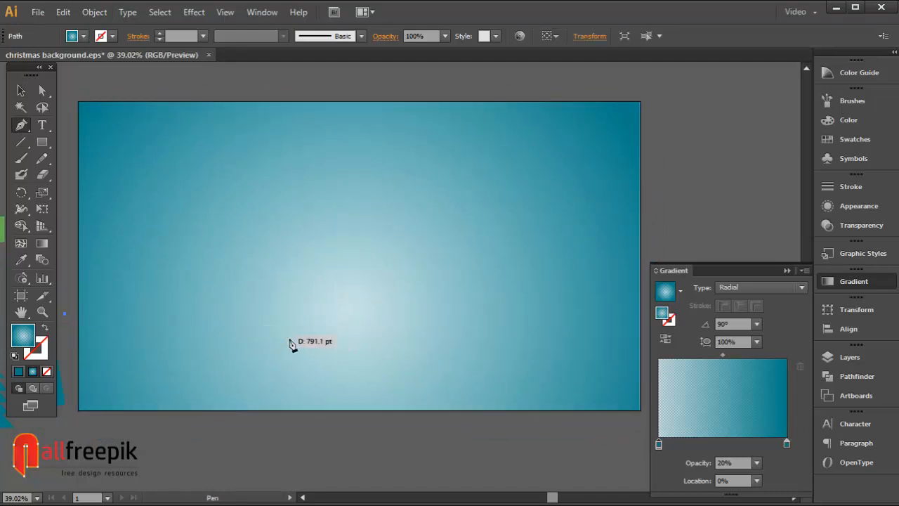
pyautogui.moveTo(217, 309); pyautogui.dragTo(237, 325)
pyautogui.click(275, 341)
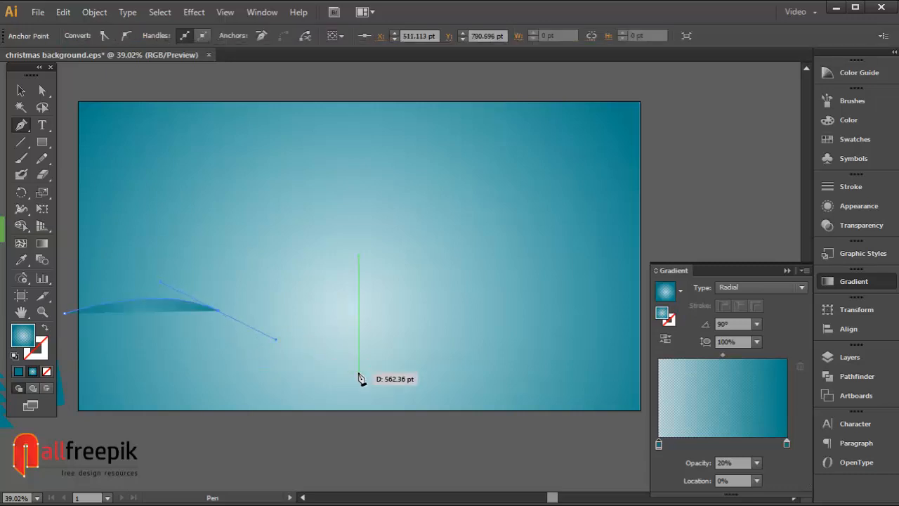
pyautogui.moveTo(359, 374); pyautogui.dragTo(423, 381)
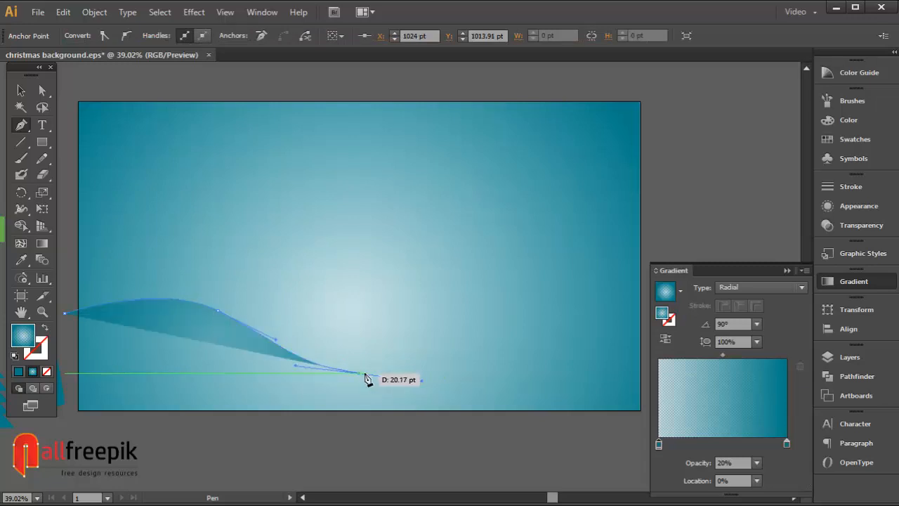
pyautogui.click(359, 373)
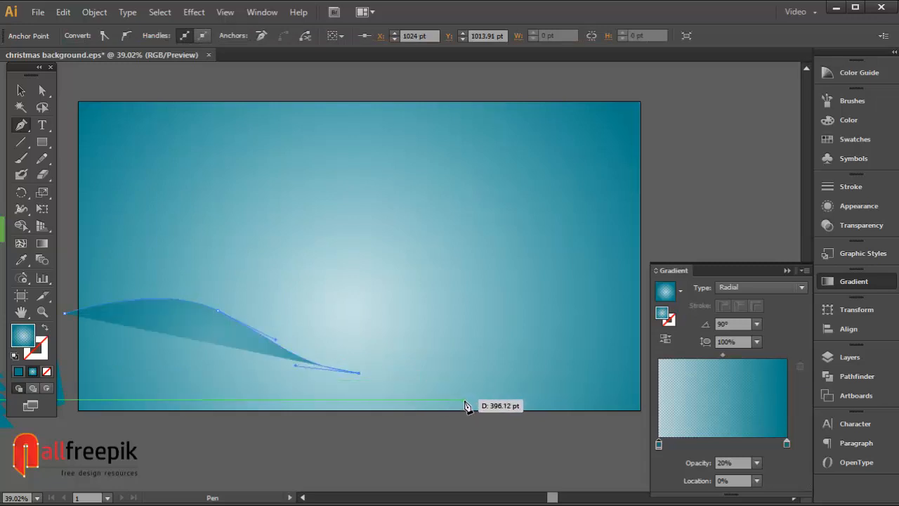
pyautogui.moveTo(479, 402); pyautogui.dragTo(495, 415)
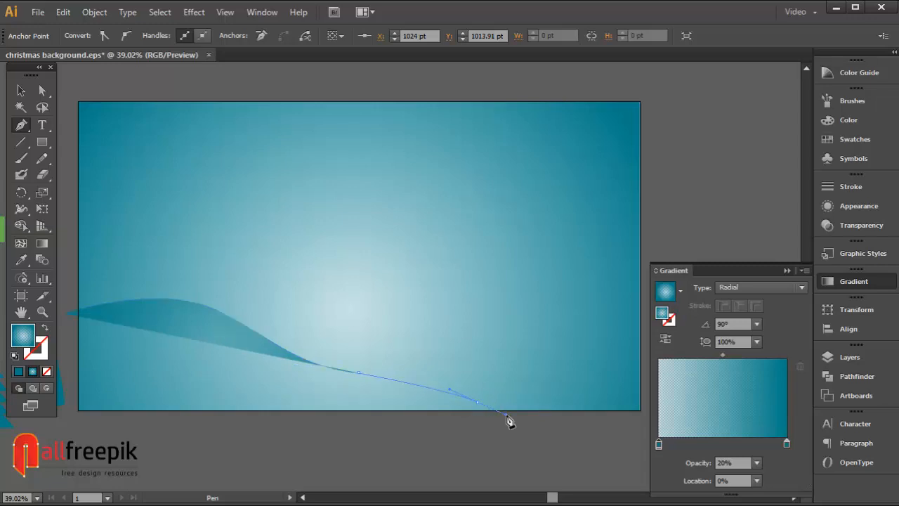
pyautogui.click(498, 425)
pyautogui.click(77, 424)
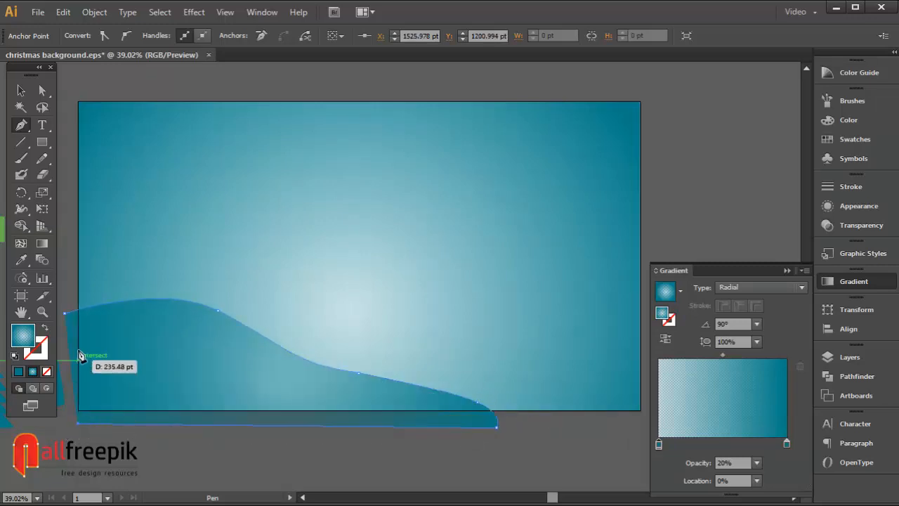
pyautogui.click(65, 314)
pyautogui.click(21, 90)
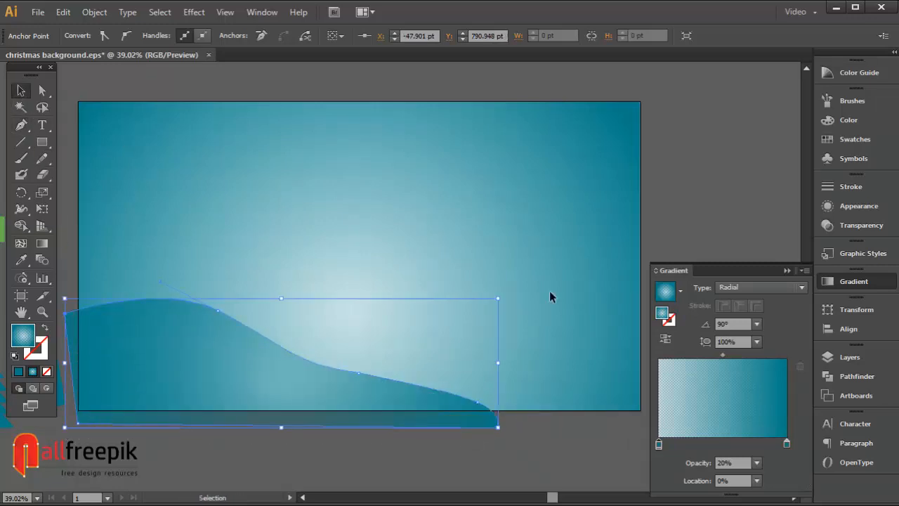
# Set the starting stop of the hill's gradient to white with 100% opacity
pyautogui.doubleClick(659, 444)
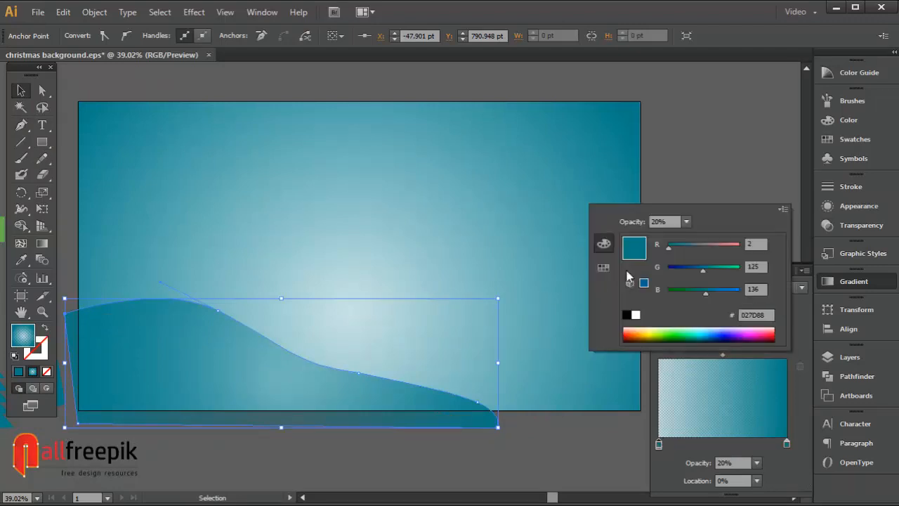
pyautogui.click(636, 314)
pyautogui.click(779, 461)
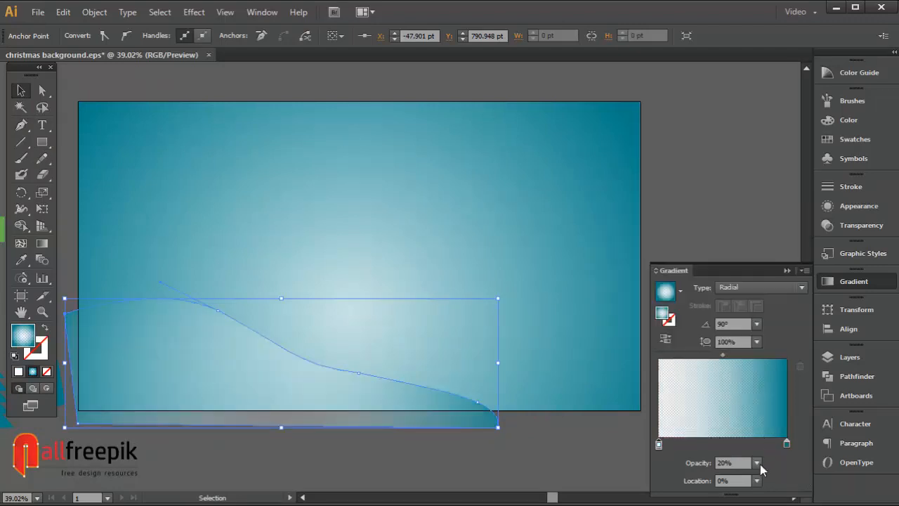
pyautogui.click(757, 463)
pyautogui.click(773, 439)
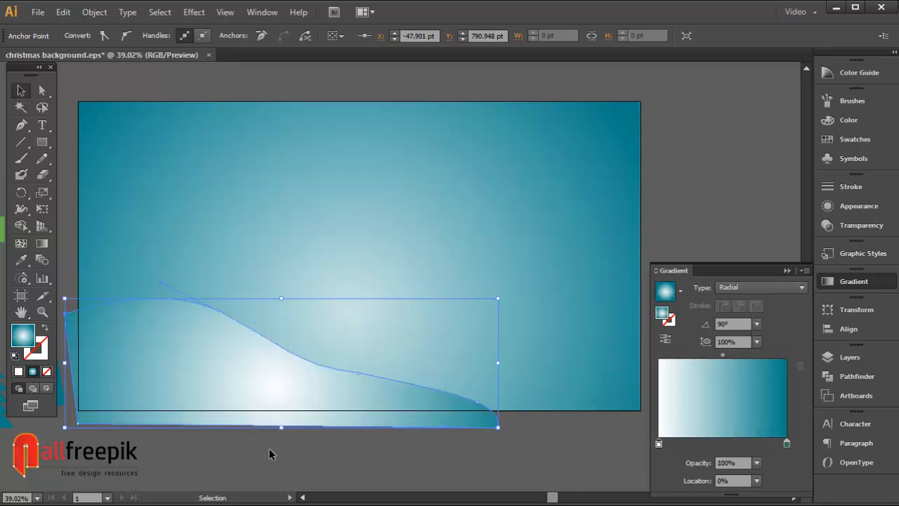
# Change the hill's gradient to Linear and redraw it at -90°, white at the crest and fading to teal well below the artboard
pyautogui.click(433, 391)
pyautogui.click(744, 290)
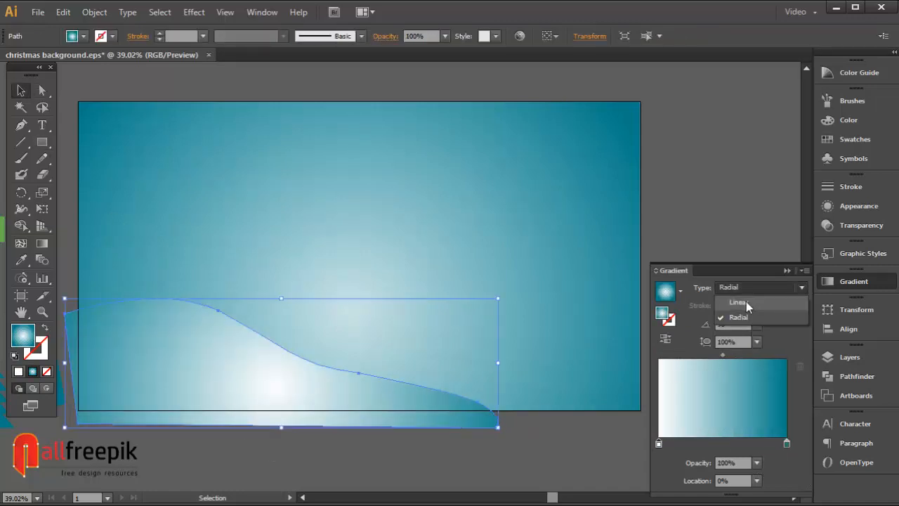
pyautogui.click(746, 301)
pyautogui.click(42, 243)
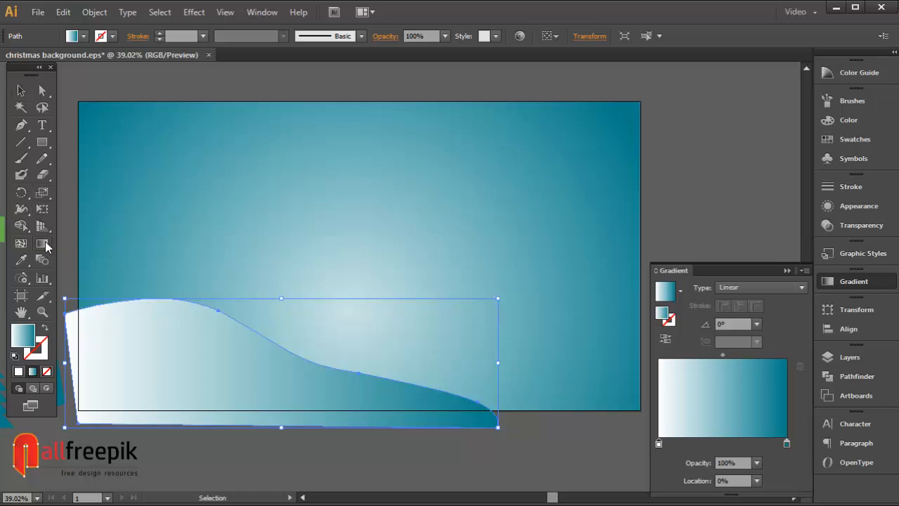
pyautogui.moveTo(226, 294); pyautogui.dragTo(230, 465)
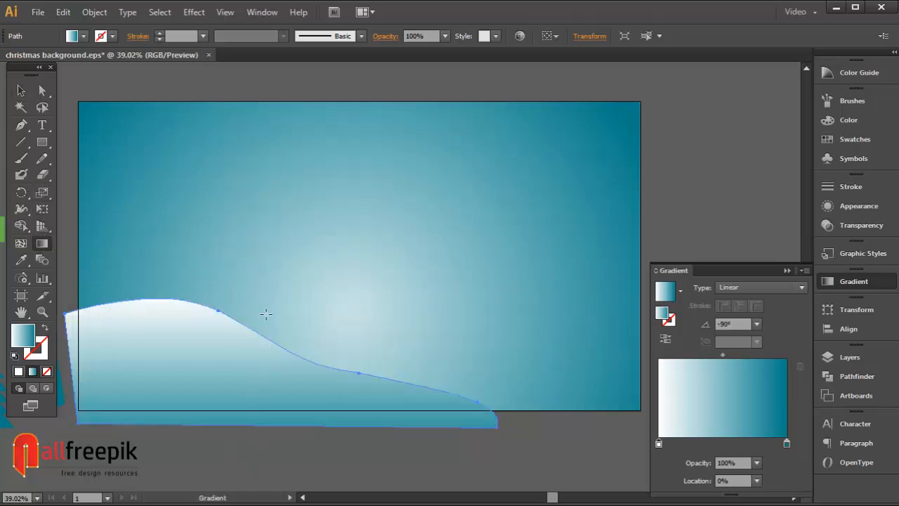
pyautogui.moveTo(260, 284); pyautogui.dragTo(235, 496)
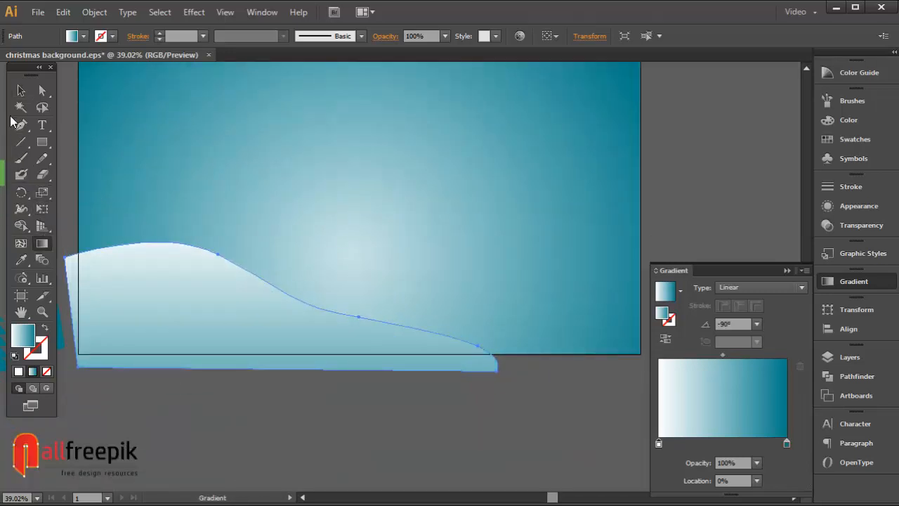
pyautogui.click(20, 90)
pyautogui.click(350, 432)
# Draw a second hill with the Pen tool from the left hill's slope past the artboard's right edge, extending below its bottom edge
pyautogui.press('space')
pyautogui.moveTo(447, 434); pyautogui.dragTo(436, 434)
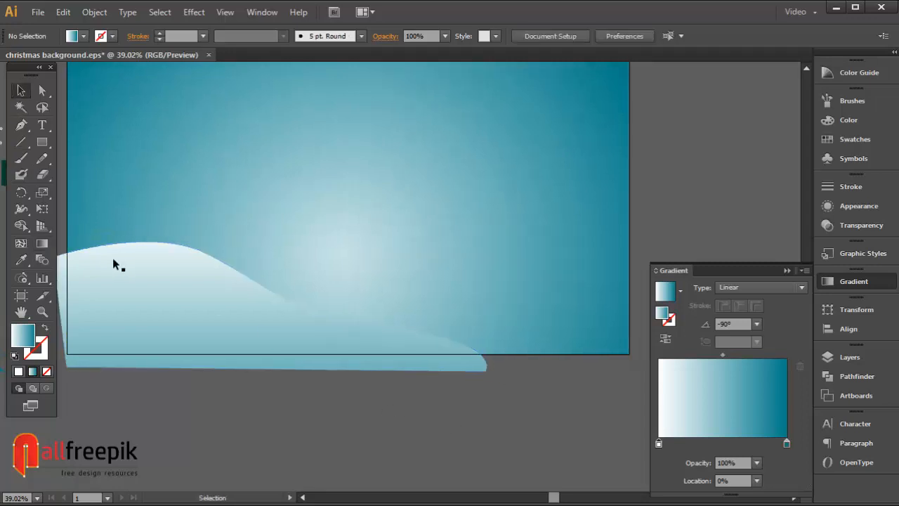
pyautogui.click(21, 125)
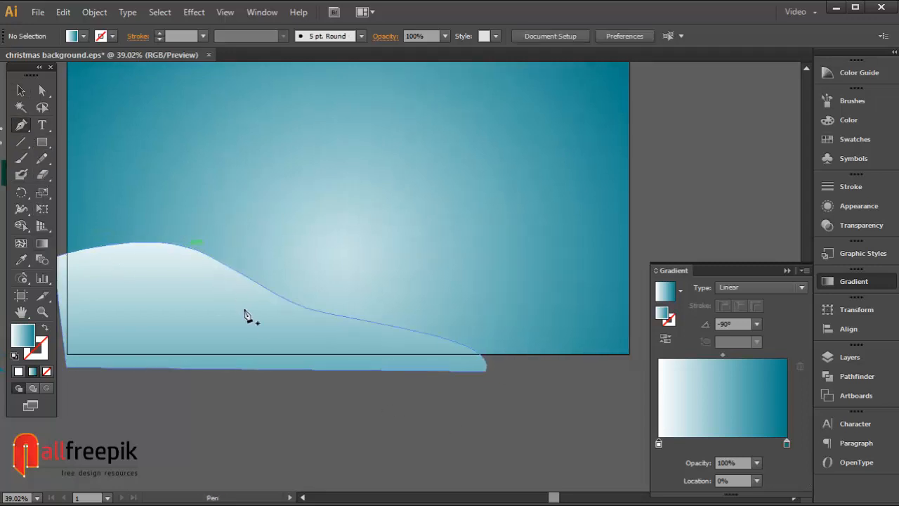
pyautogui.click(281, 306)
pyautogui.moveTo(472, 256); pyautogui.dragTo(531, 273)
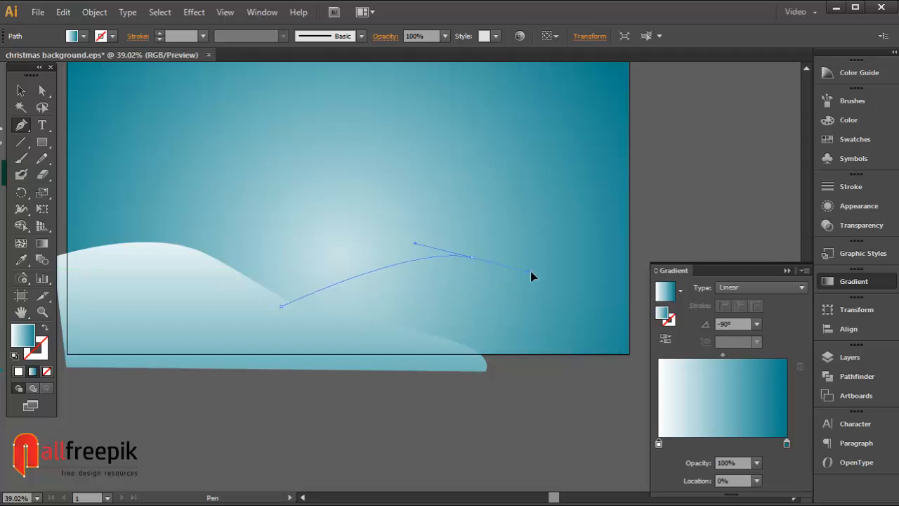
pyautogui.click(631, 287)
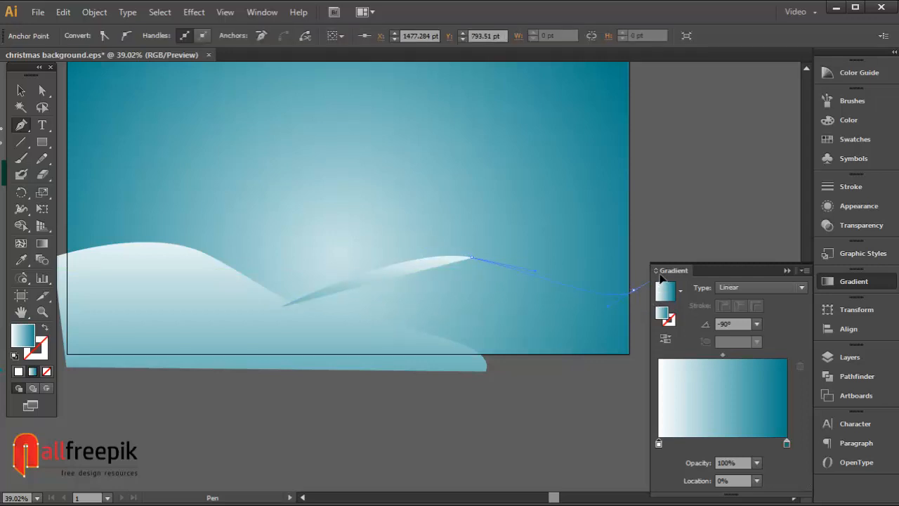
pyautogui.moveTo(661, 267); pyautogui.dragTo(659, 264)
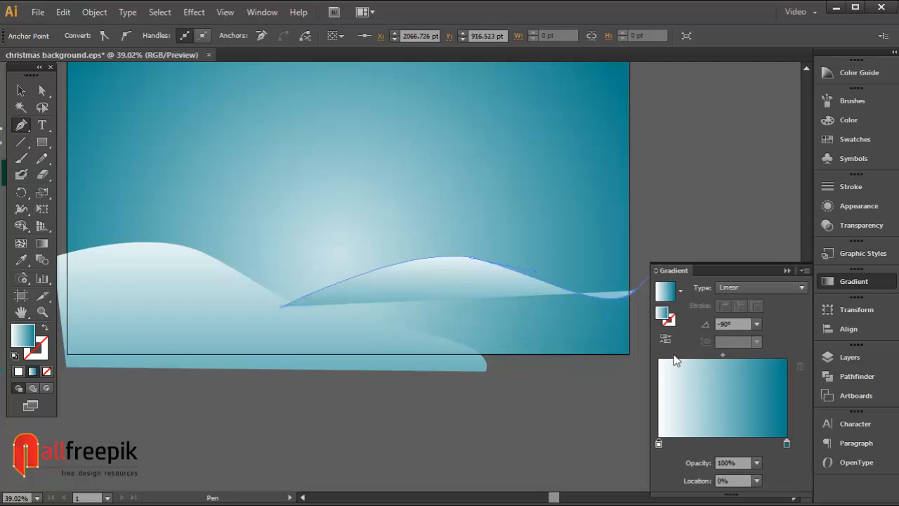
pyautogui.click(638, 381)
pyautogui.click(274, 406)
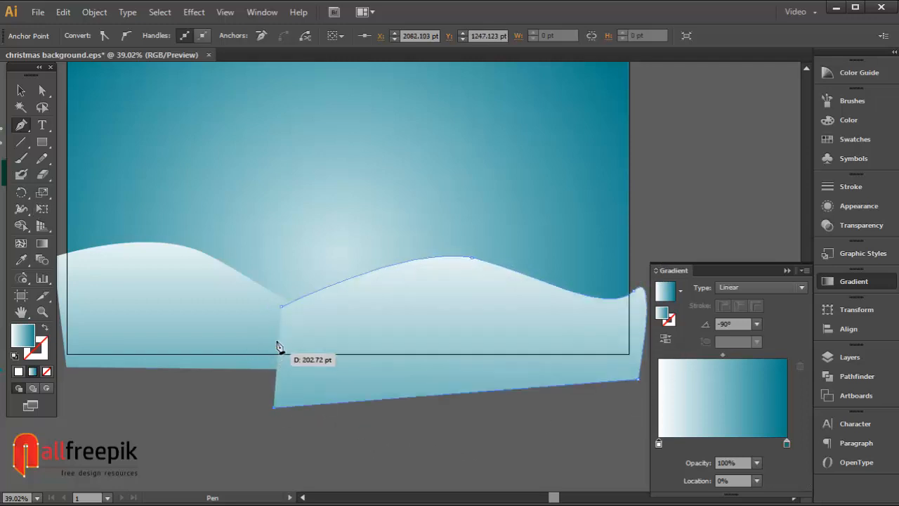
# Move the second hill's left-end anchor point down and outward so its slope extends in front of the left hill
pyautogui.click(42, 92)
pyautogui.moveTo(281, 309); pyautogui.dragTo(183, 357)
pyautogui.click(160, 439)
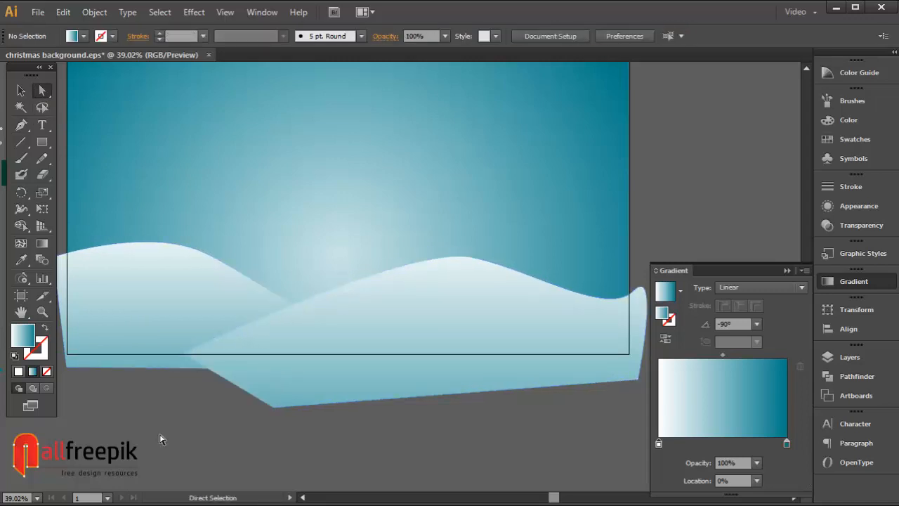
# Reduce the right hill's height slightly by lowering its crest while keeping its base in place
pyautogui.press('v')
pyautogui.click(548, 325)
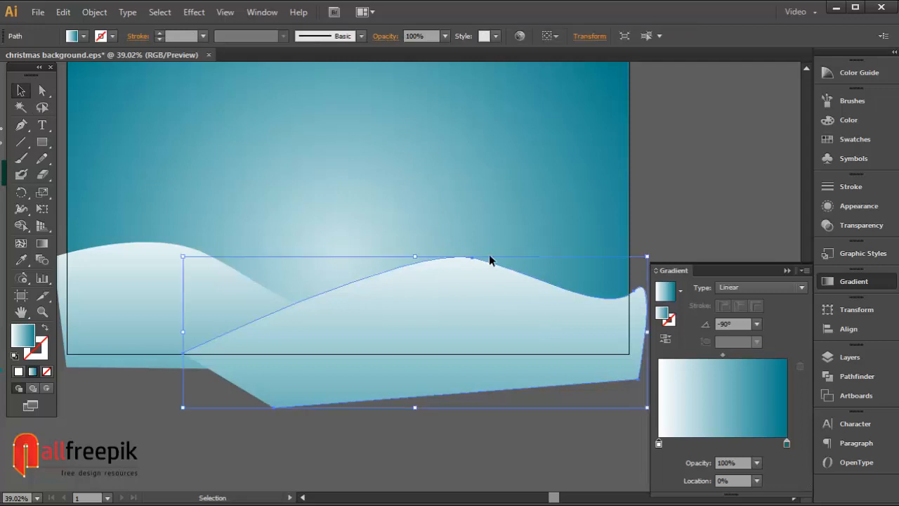
pyautogui.moveTo(416, 260); pyautogui.dragTo(415, 276)
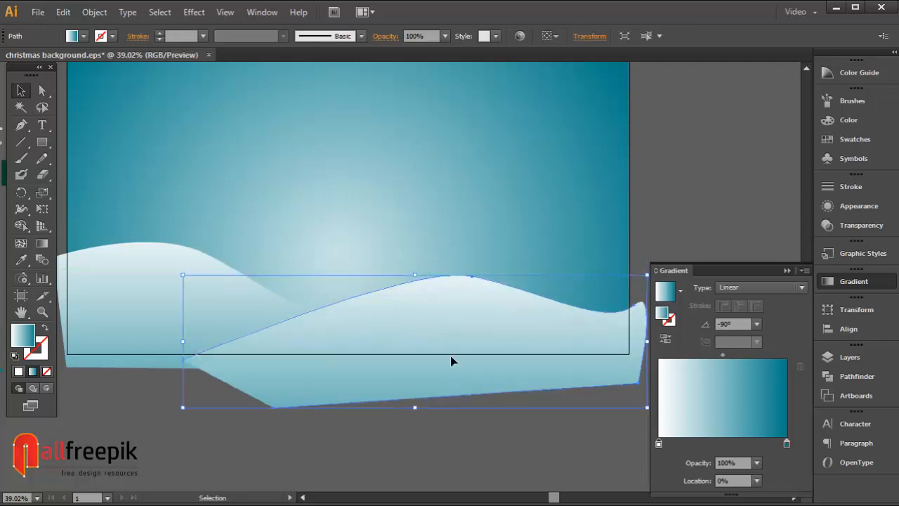
pyautogui.hotkey('ctrl', 'shift', 'a')
# Draw a closed foreground hill with two gentle waves using the Pen tool, spanning the artboard's width and extending below its bottom edge
pyautogui.moveTo(256, 431); pyautogui.dragTo(365, 420)
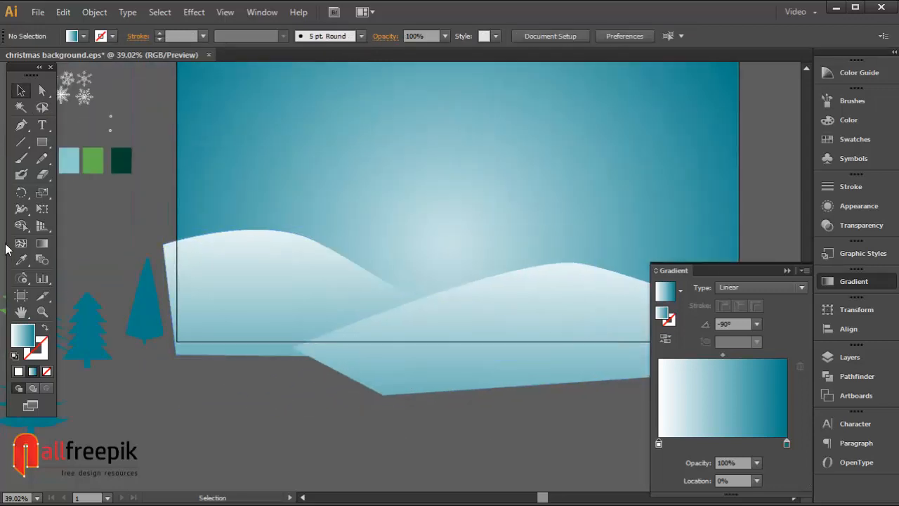
pyautogui.click(22, 126)
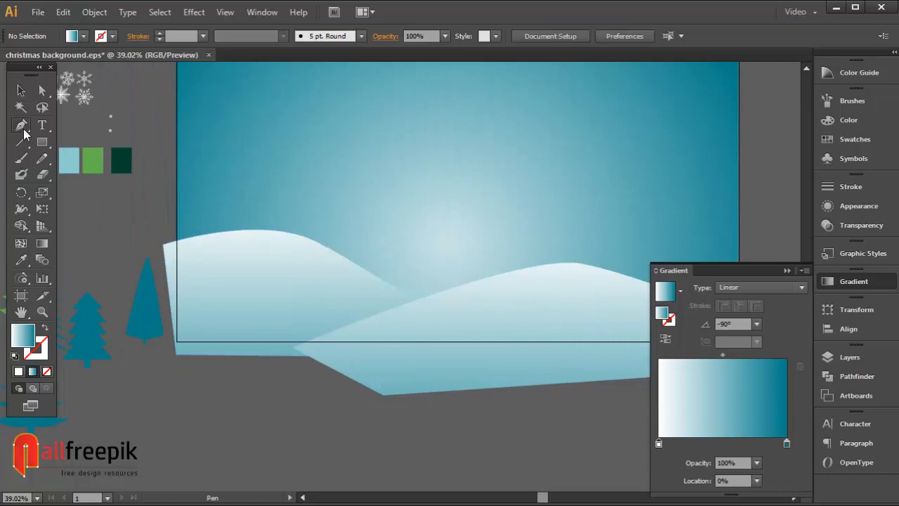
pyautogui.click(169, 312)
pyautogui.moveTo(307, 303); pyautogui.dragTo(363, 330)
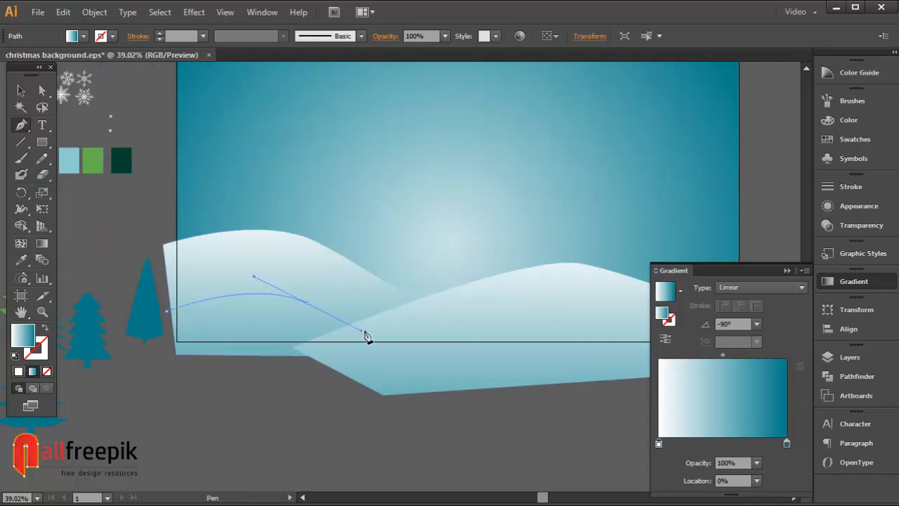
pyautogui.moveTo(439, 329); pyautogui.dragTo(428, 312)
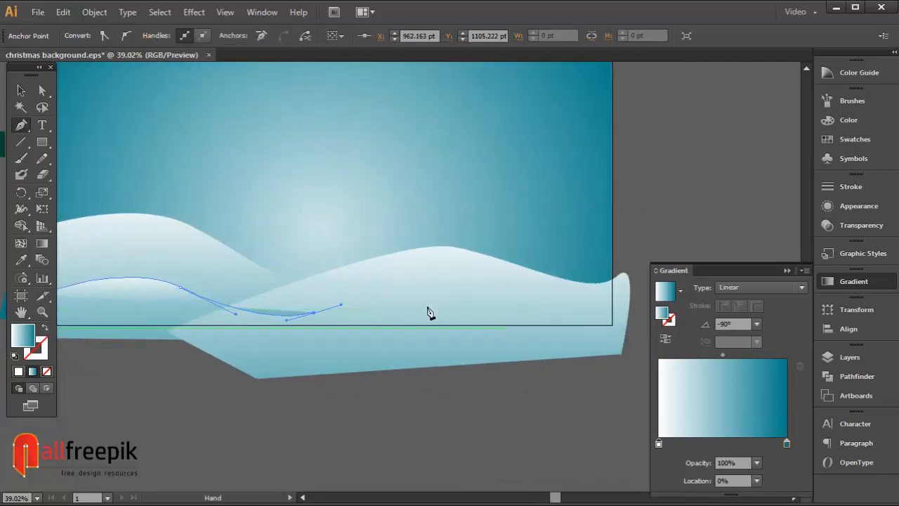
pyautogui.moveTo(473, 288); pyautogui.dragTo(516, 300)
pyautogui.moveTo(593, 313); pyautogui.dragTo(613, 307)
pyautogui.click(636, 363)
pyautogui.moveTo(424, 423); pyautogui.dragTo(502, 413)
pyautogui.click(168, 380)
pyautogui.click(113, 331)
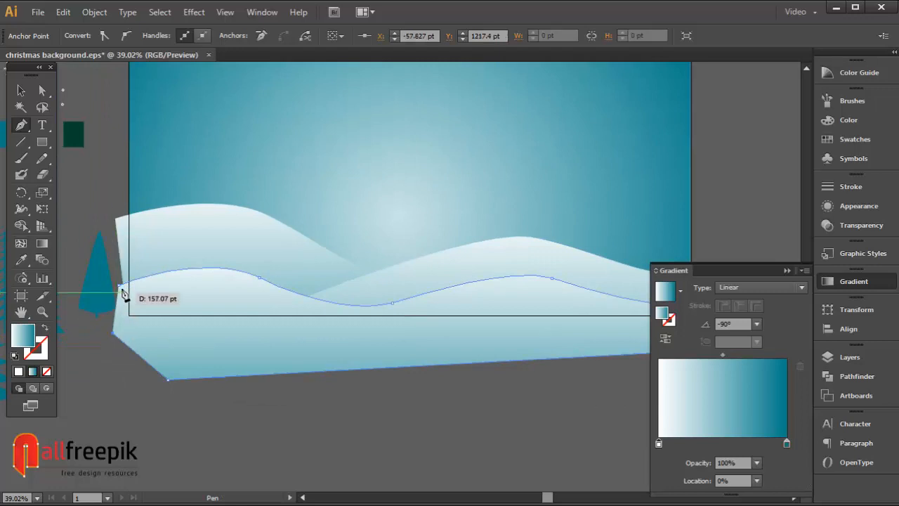
pyautogui.click(121, 284)
# Stretch the right hill wider so it extends well past the artboard's right edge
pyautogui.click(42, 107)
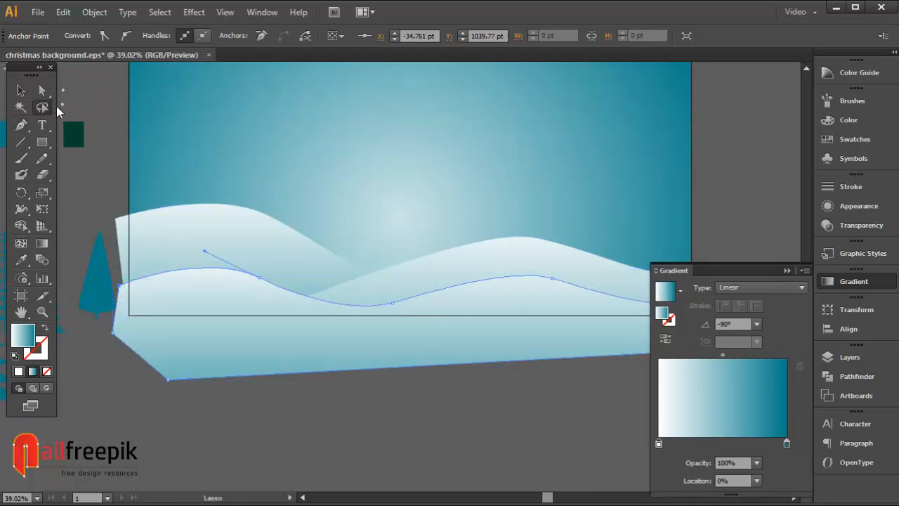
pyautogui.moveTo(412, 330); pyautogui.dragTo(309, 352)
pyautogui.click(450, 384)
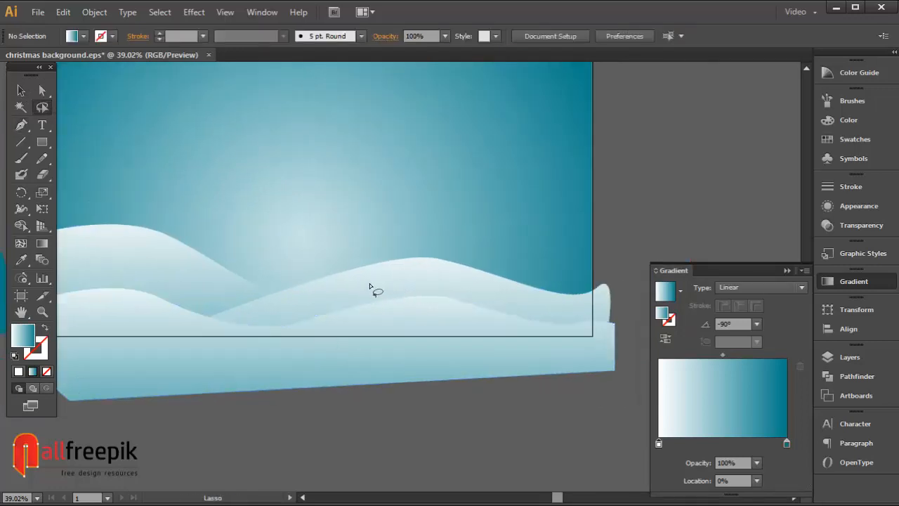
pyautogui.moveTo(338, 284); pyautogui.dragTo(447, 283)
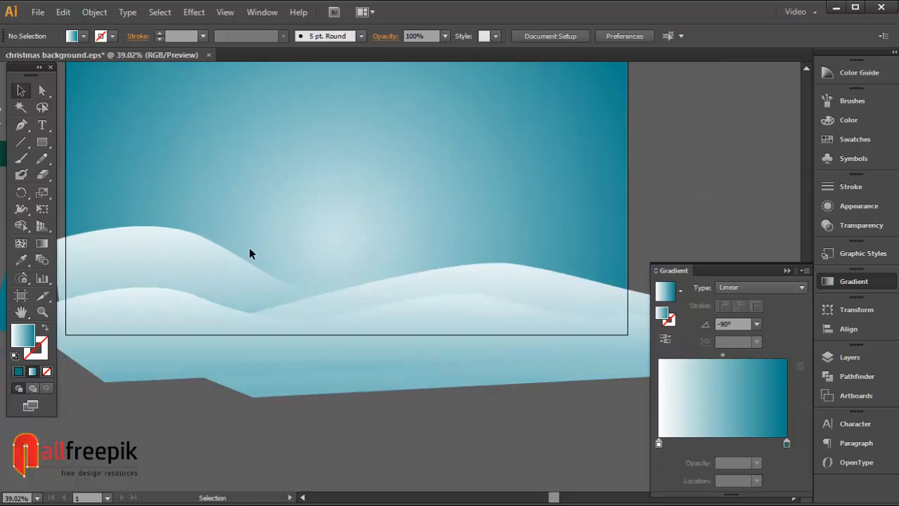
# Stretch the left hill wider to the right and lower its crest
pyautogui.click(265, 287)
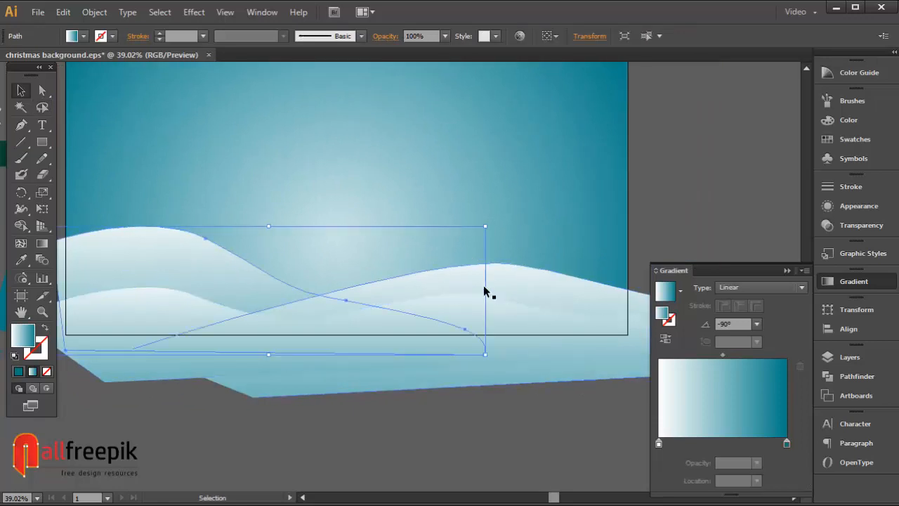
pyautogui.moveTo(484, 291); pyautogui.dragTo(575, 291)
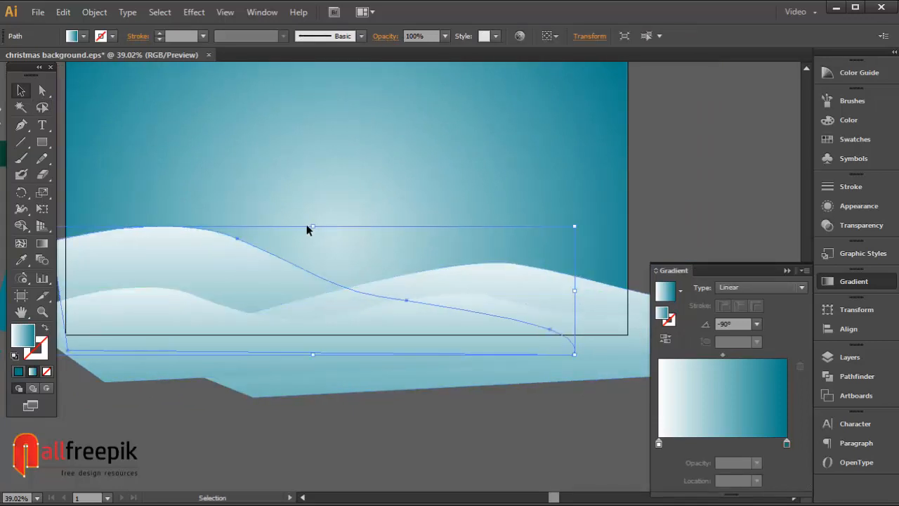
pyautogui.moveTo(307, 226); pyautogui.dragTo(378, 241)
# Redraw the linear gradients of the three hills vertically, white at each crest and fading to teal below the artboard's bottom edge
pyautogui.click(705, 204)
pyautogui.click(544, 284)
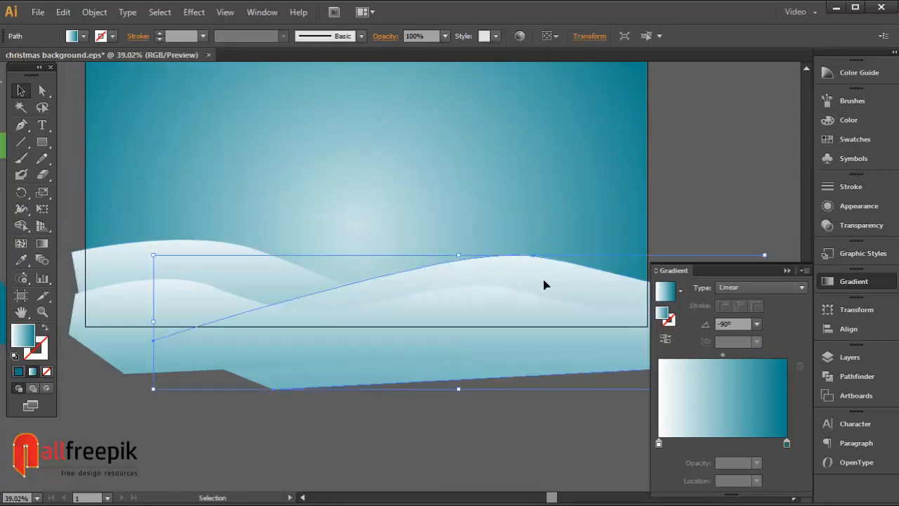
pyautogui.moveTo(545, 285); pyautogui.dragTo(545, 268)
pyautogui.click(490, 341)
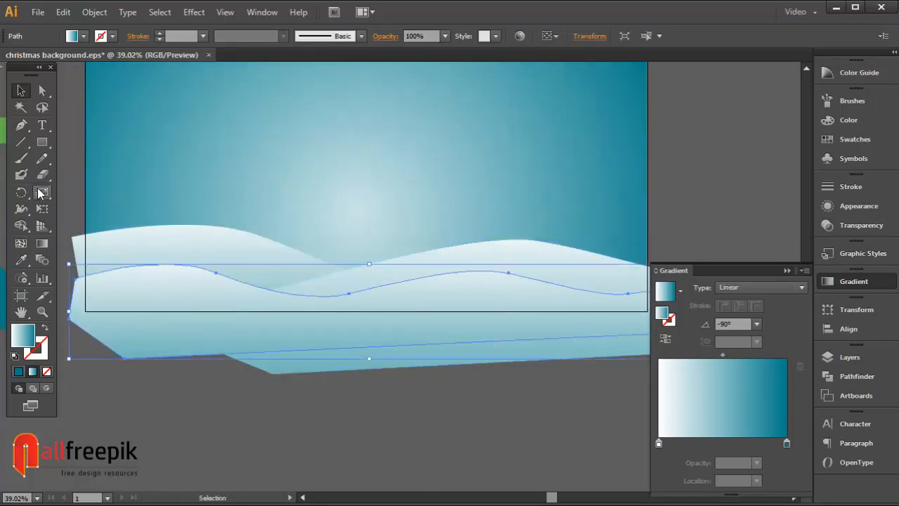
pyautogui.click(42, 243)
pyautogui.moveTo(364, 287); pyautogui.dragTo(361, 383)
pyautogui.moveTo(231, 250); pyautogui.dragTo(227, 327)
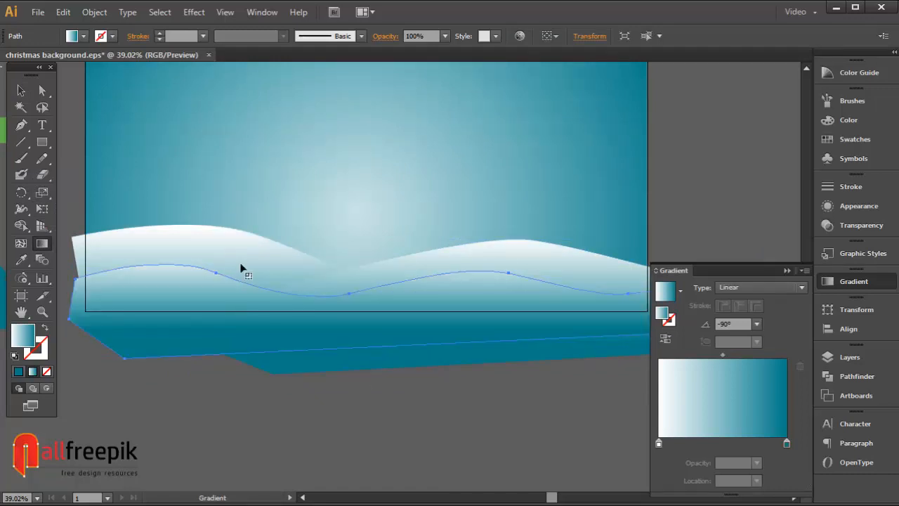
pyautogui.moveTo(241, 266); pyautogui.dragTo(227, 351)
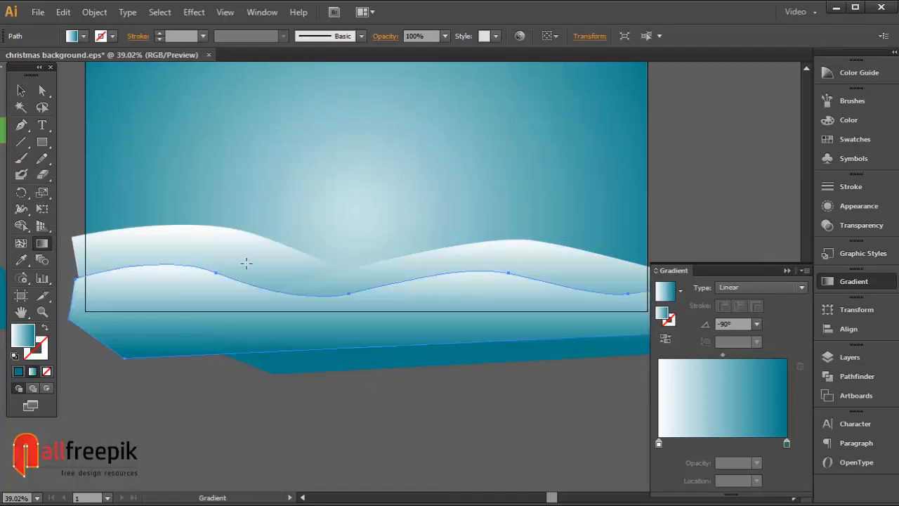
pyautogui.click(21, 89)
pyautogui.click(345, 430)
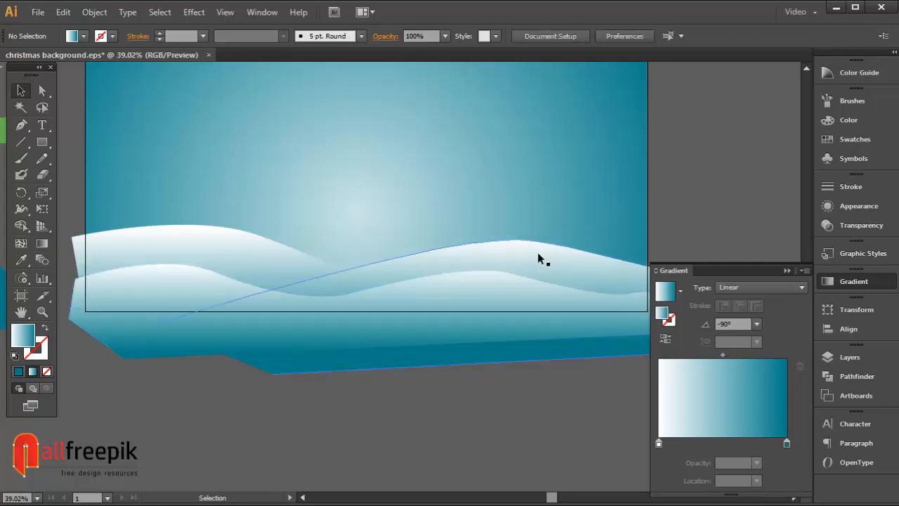
# Shift the gradient midpoint to about 62% on the right hill and about 63% on the left hill
pyautogui.click(241, 267)
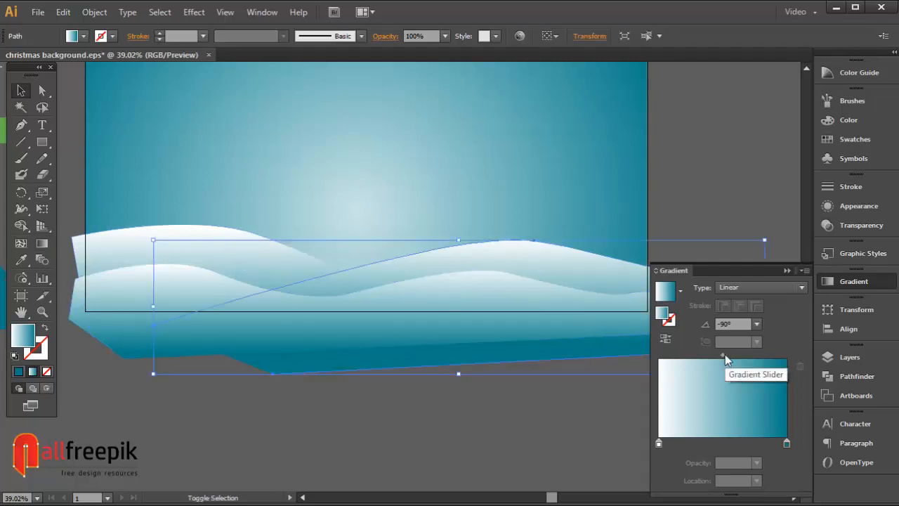
pyautogui.moveTo(724, 354)
pyautogui.mouseDown()
pyautogui.moveTo(749, 354)
pyautogui.moveTo(740, 355)
pyautogui.mouseUp()
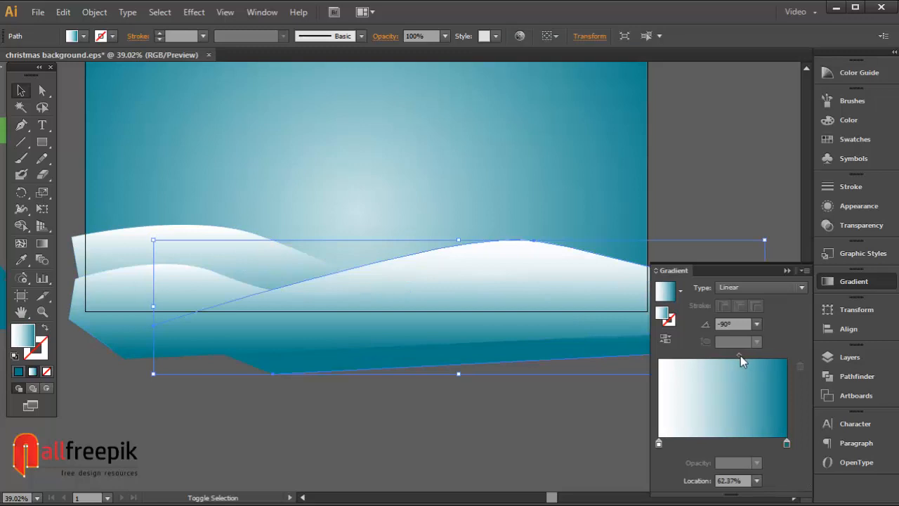
pyautogui.click(214, 236)
pyautogui.moveTo(724, 353); pyautogui.dragTo(741, 356)
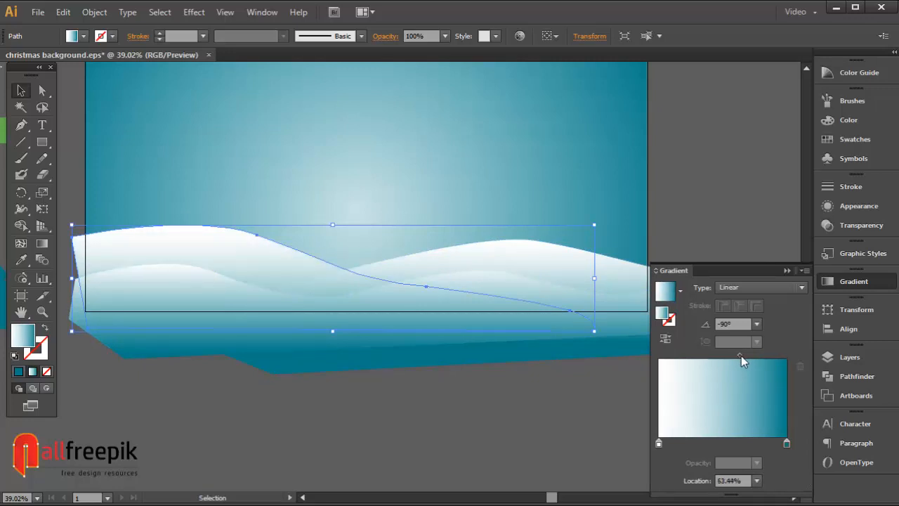
# Select the three hills together with the background rectangle and lock them
pyautogui.click(758, 169)
pyautogui.moveTo(758, 168); pyautogui.dragTo(780, 221)
pyautogui.moveTo(557, 441); pyautogui.dragTo(314, 206)
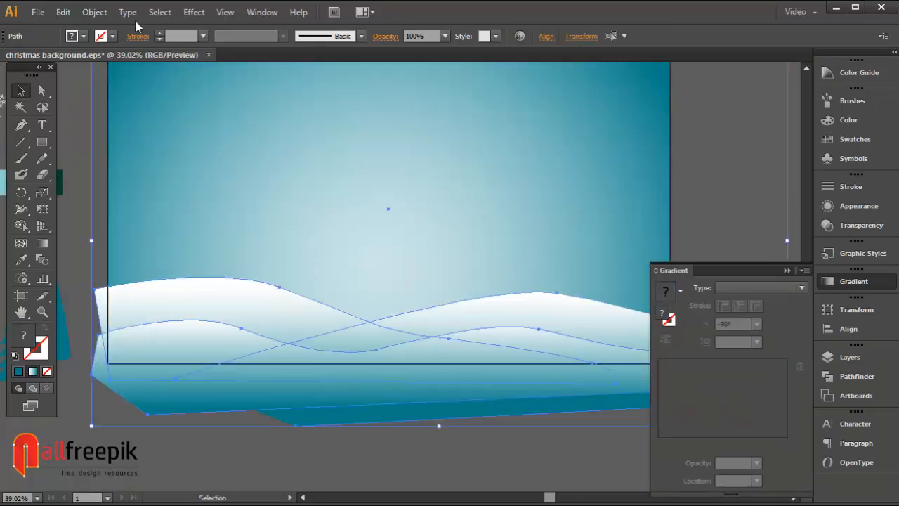
pyautogui.click(94, 12)
pyautogui.moveTo(122, 92)
pyautogui.click(310, 93)
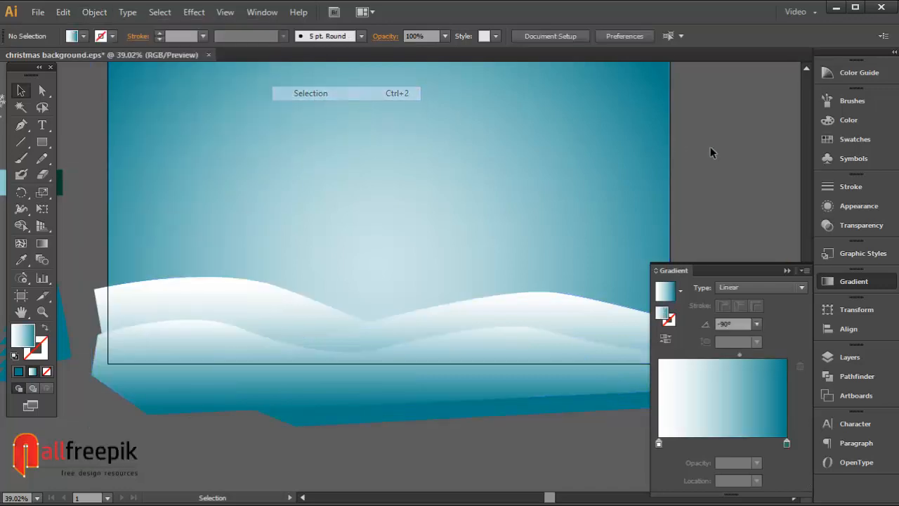
# Move the lowest teal tiered tree from beside the artboard onto the left hill and bring it to the front
pyautogui.moveTo(294, 195); pyautogui.dragTo(344, 207)
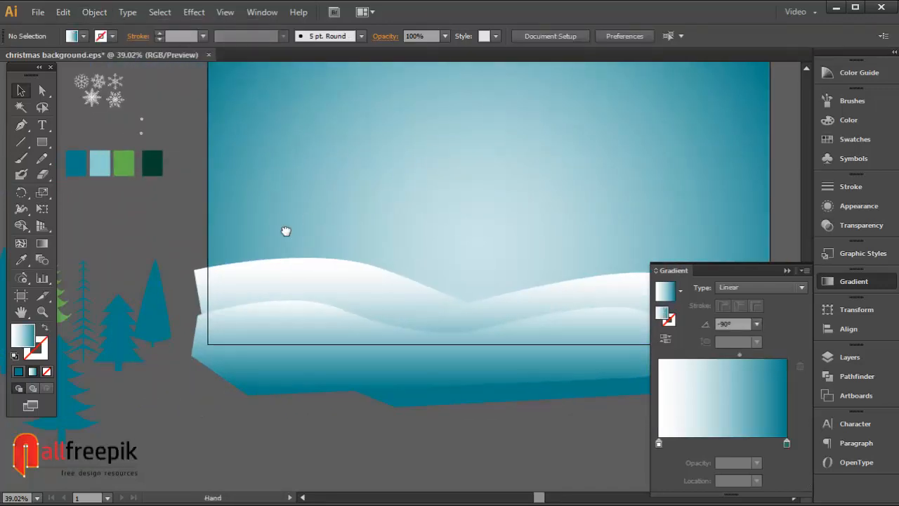
pyautogui.moveTo(286, 231); pyautogui.dragTo(373, 223)
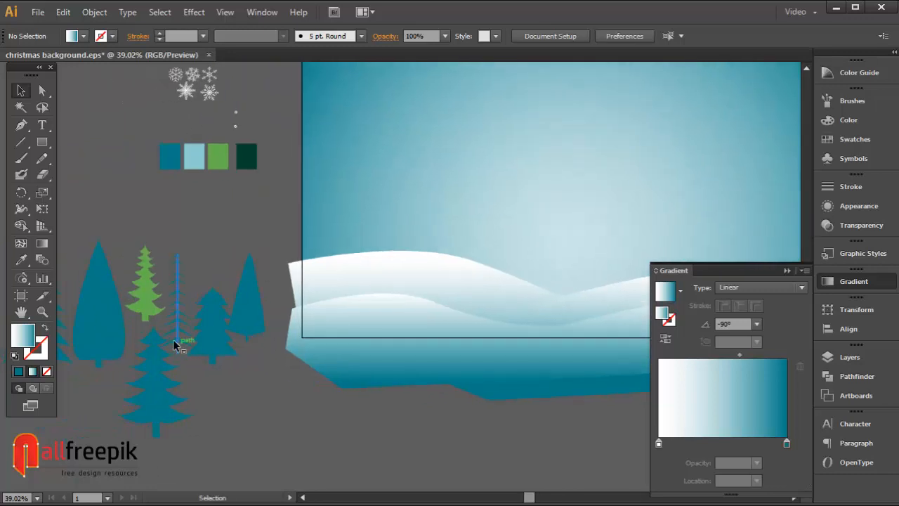
pyautogui.moveTo(156, 423); pyautogui.dragTo(390, 276)
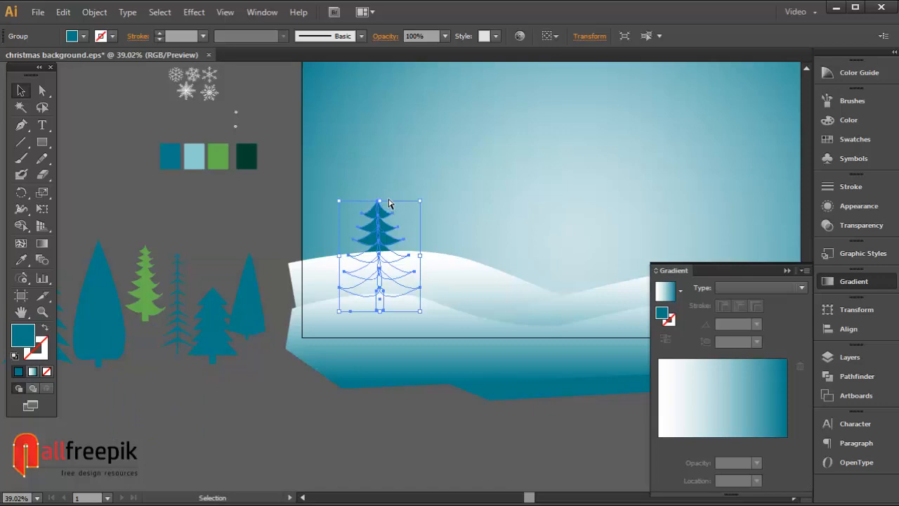
pyautogui.press('ctrl')
pyautogui.click(94, 12)
pyautogui.moveTo(194, 45)
pyautogui.click(307, 45)
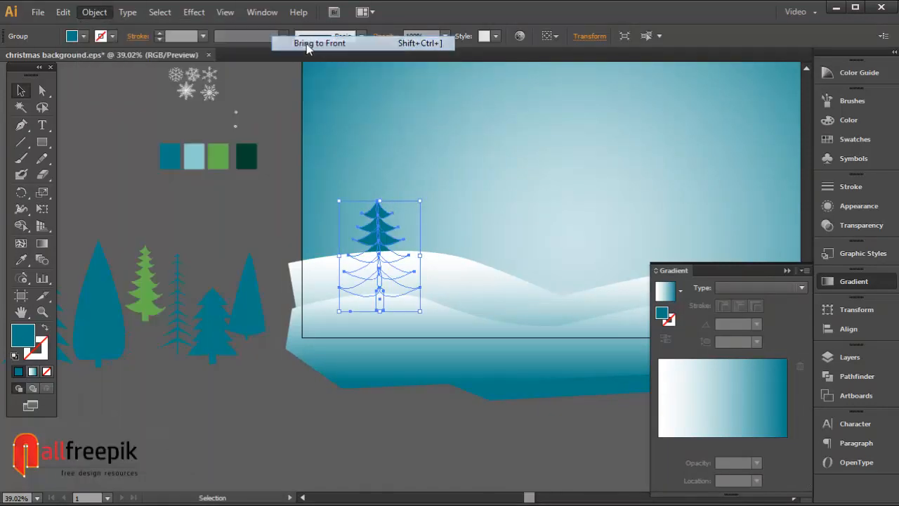
pyautogui.click(265, 262)
# Move the six remaining trees together from beside the artboard onto the sky above the hills
pyautogui.moveTo(267, 243); pyautogui.dragTo(364, 234)
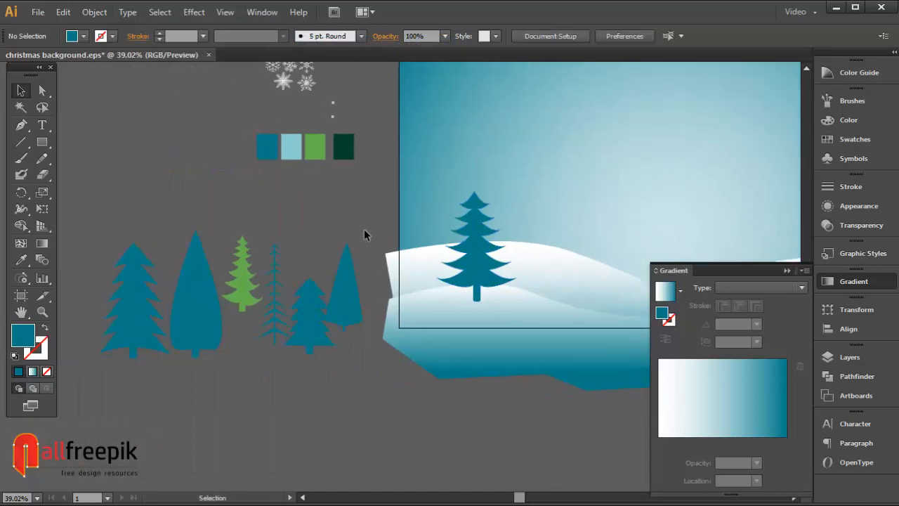
pyautogui.click(134, 355)
pyautogui.moveTo(202, 309); pyautogui.dragTo(580, 191)
pyautogui.moveTo(412, 179); pyautogui.dragTo(153, 178)
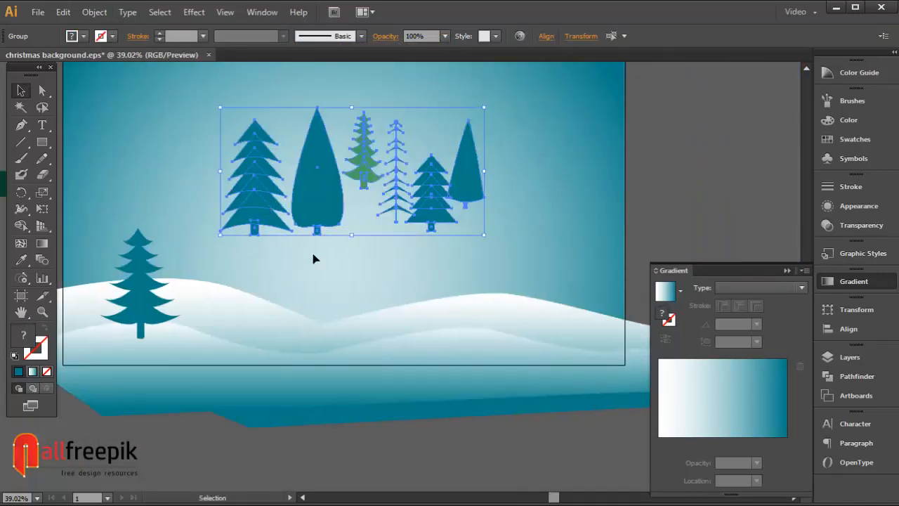
# Move the six selected trees down onto the snowy hills and bring them to the front
pyautogui.moveTo(334, 193); pyautogui.dragTo(302, 305)
pyautogui.click(94, 12)
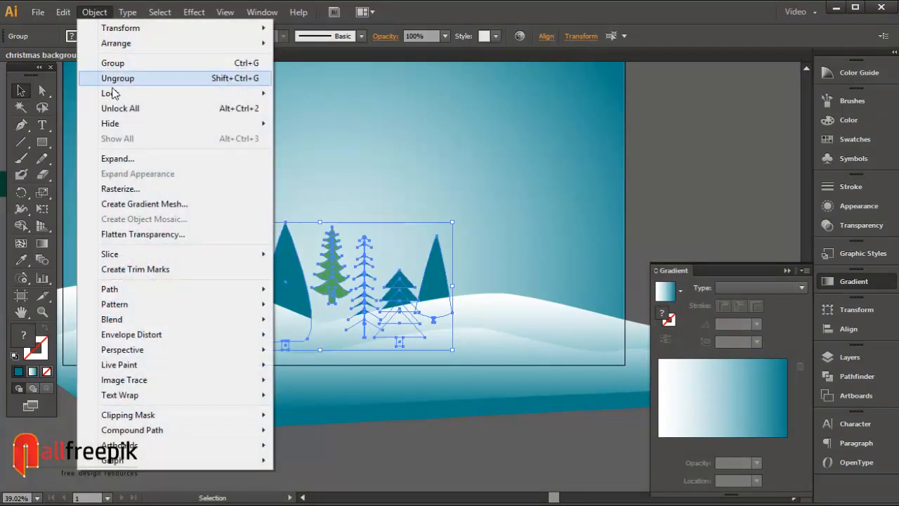
pyautogui.moveTo(145, 45)
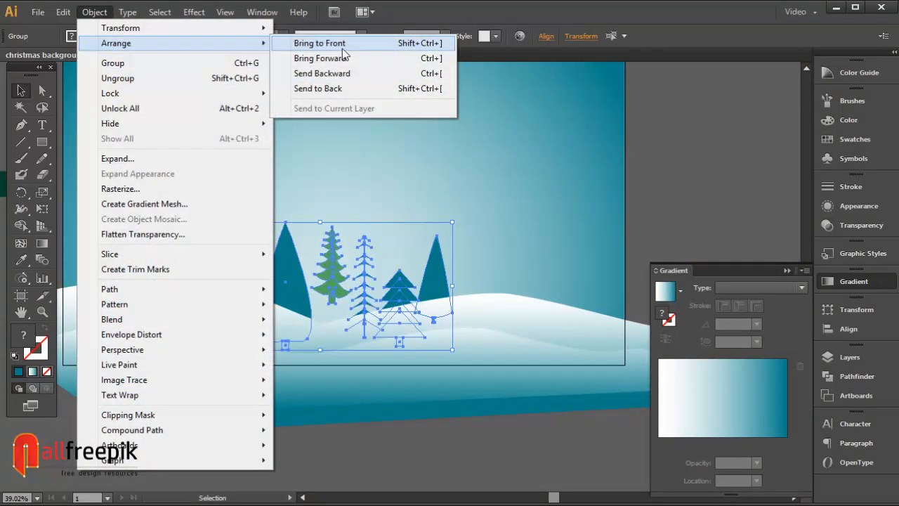
pyautogui.click(330, 43)
pyautogui.click(693, 172)
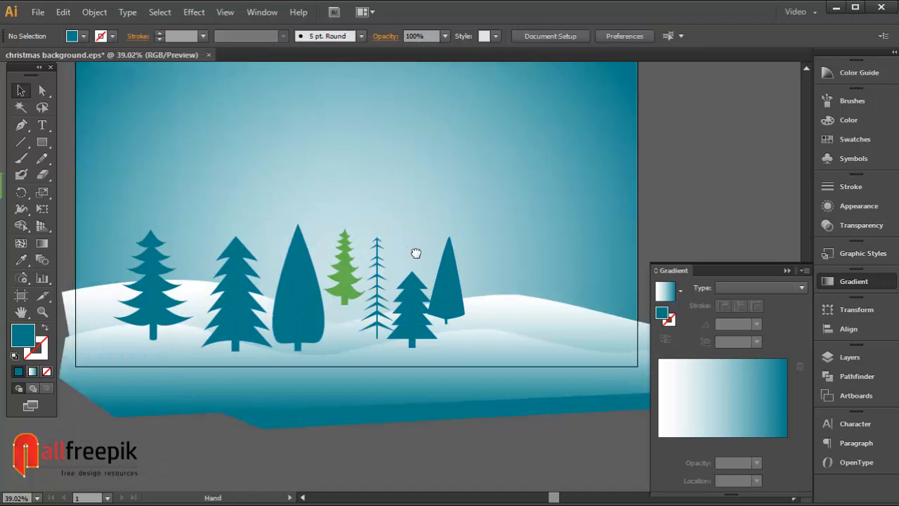
# Move the small cone tree and the small tiered teal tree onto the right hill and scale both down
pyautogui.click(451, 281)
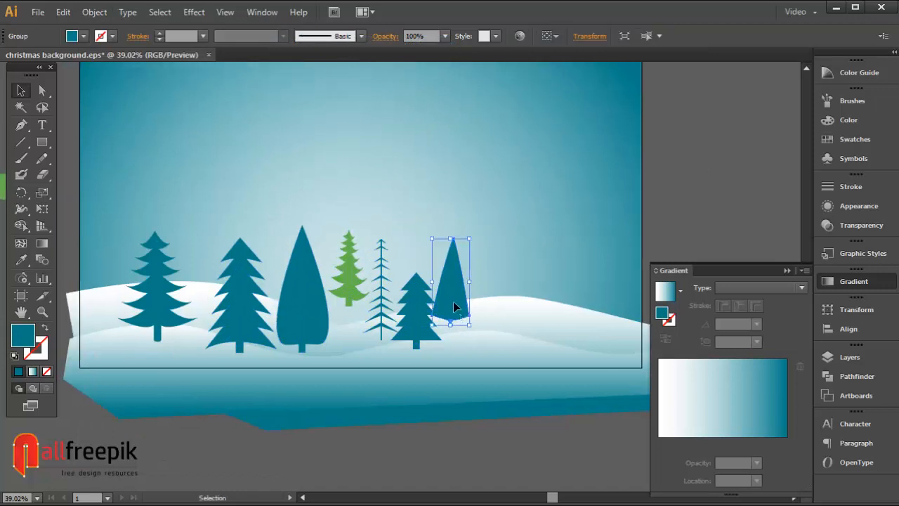
pyautogui.moveTo(454, 304); pyautogui.dragTo(543, 339)
pyautogui.moveTo(534, 271); pyautogui.dragTo(534, 299)
pyautogui.click(560, 423)
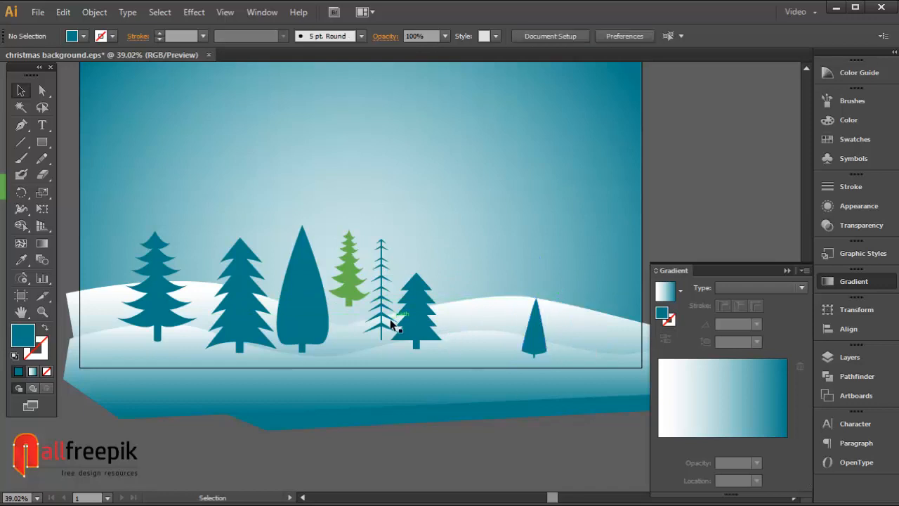
pyautogui.moveTo(412, 327); pyautogui.dragTo(453, 327)
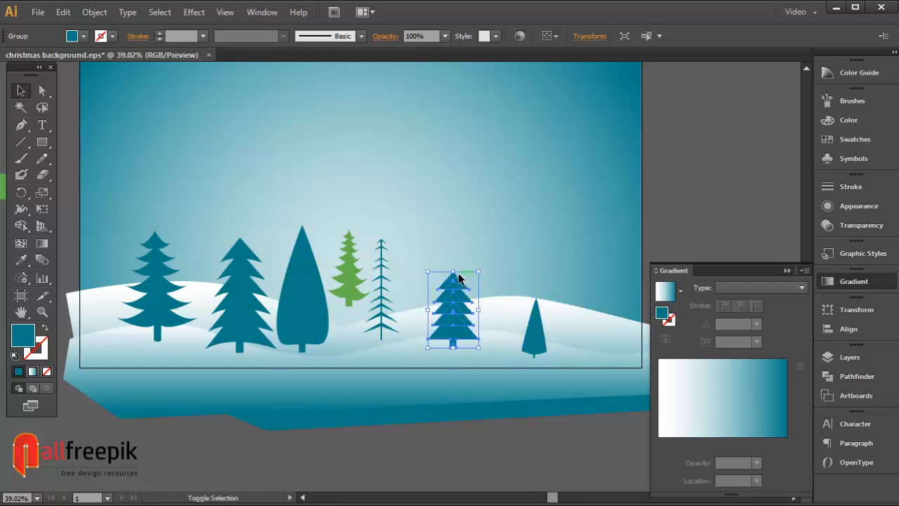
pyautogui.moveTo(459, 278); pyautogui.dragTo(453, 300)
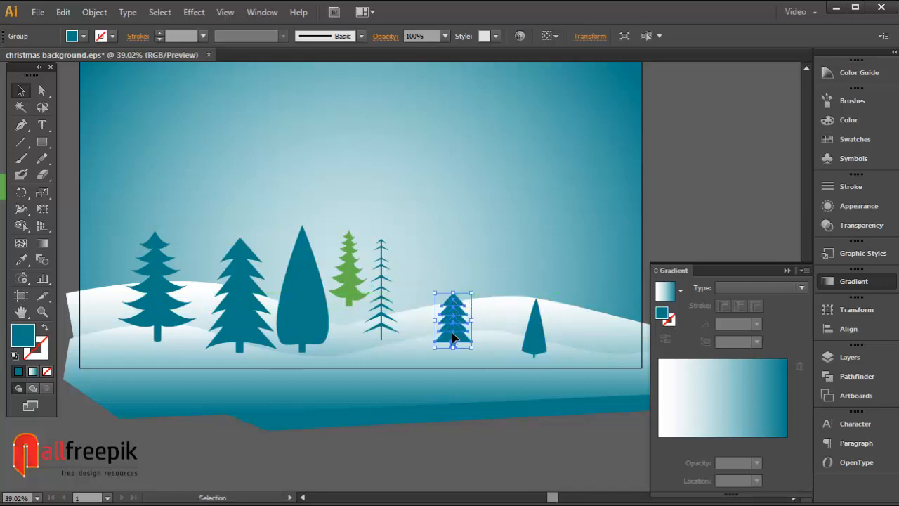
# Move the bare-branched tree between the small tiered tree and the small cone tree on the right hill, reducing its height slightly
pyautogui.click(384, 318)
pyautogui.moveTo(384, 318); pyautogui.dragTo(496, 334)
pyautogui.moveTo(494, 248); pyautogui.dragTo(496, 254)
pyautogui.click(515, 430)
# Move the green tree down into the dip between the hills and the large rounded tree to the right end, scaled down
pyautogui.moveTo(364, 304); pyautogui.dragTo(409, 346)
pyautogui.moveTo(404, 423); pyautogui.dragTo(417, 420)
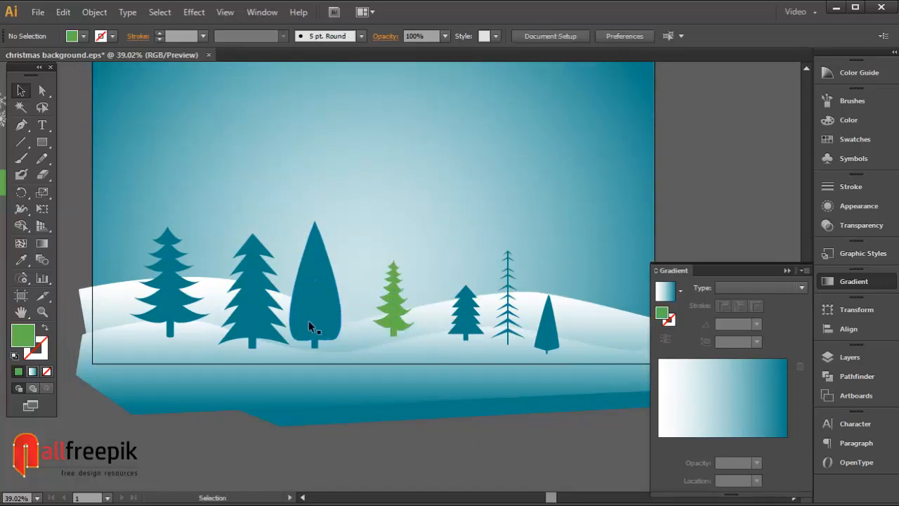
pyautogui.moveTo(309, 320); pyautogui.dragTo(611, 315)
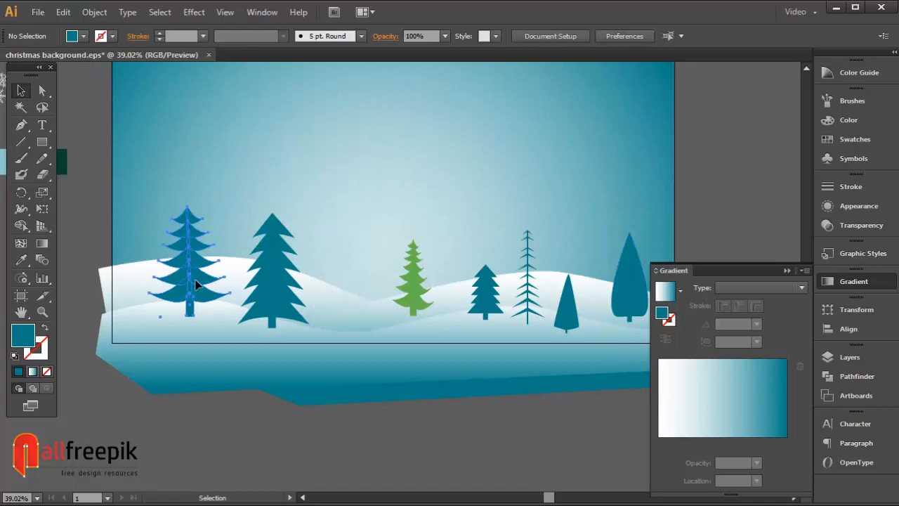
# Move the leftmost tiered teal tree into the dip just left of the green tree and scale it down
pyautogui.moveTo(189, 285); pyautogui.dragTo(358, 284)
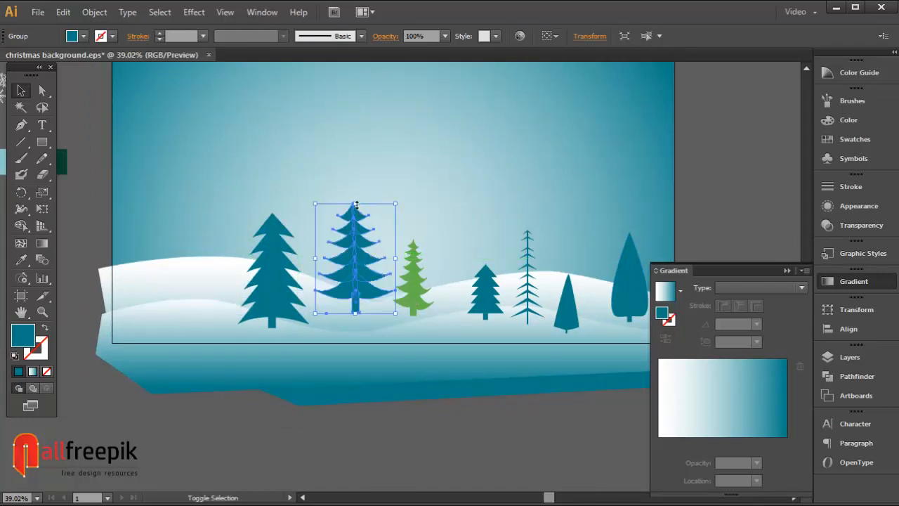
pyautogui.moveTo(358, 210); pyautogui.dragTo(355, 257)
pyautogui.moveTo(352, 292); pyautogui.dragTo(352, 285)
pyautogui.click(515, 431)
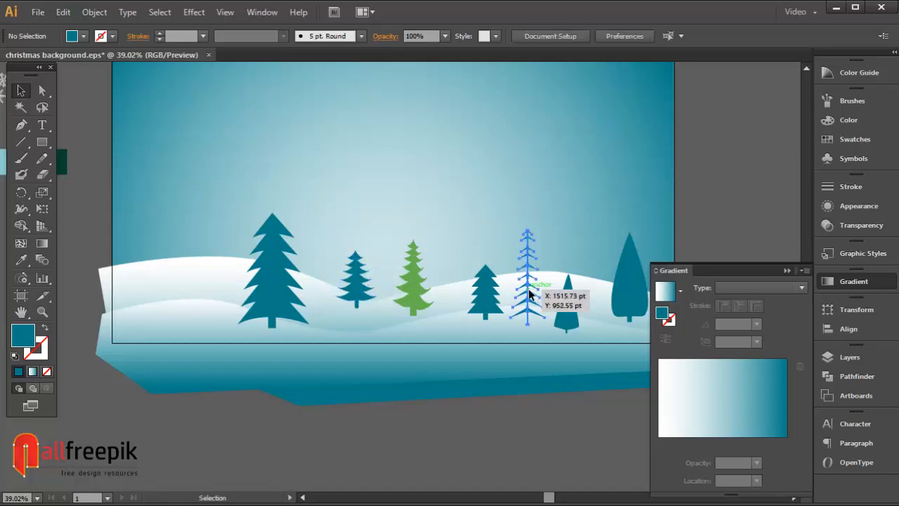
# Duplicate the bare-branched tree and the small cone tree from the right hill onto the left side of the landscape
pyautogui.moveTo(526, 292); pyautogui.dragTo(146, 300)
pyautogui.click(386, 446)
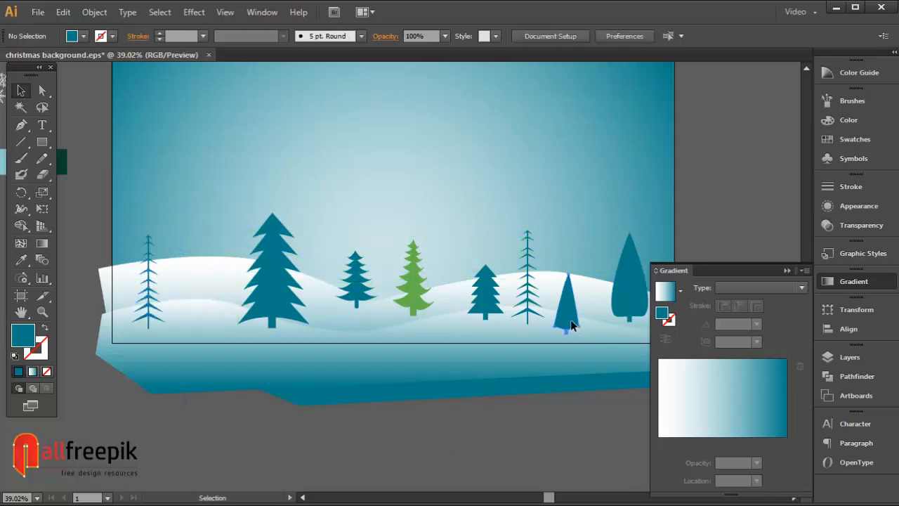
pyautogui.moveTo(571, 324); pyautogui.dragTo(221, 313)
pyautogui.click(404, 439)
# Scale down the large tiered teal tree on the left hill and place two green tree copies behind it, the rear one smaller
pyautogui.moveTo(207, 225); pyautogui.dragTo(206, 251)
pyautogui.click(404, 440)
pyautogui.moveTo(418, 303); pyautogui.dragTo(230, 252)
pyautogui.click(388, 402)
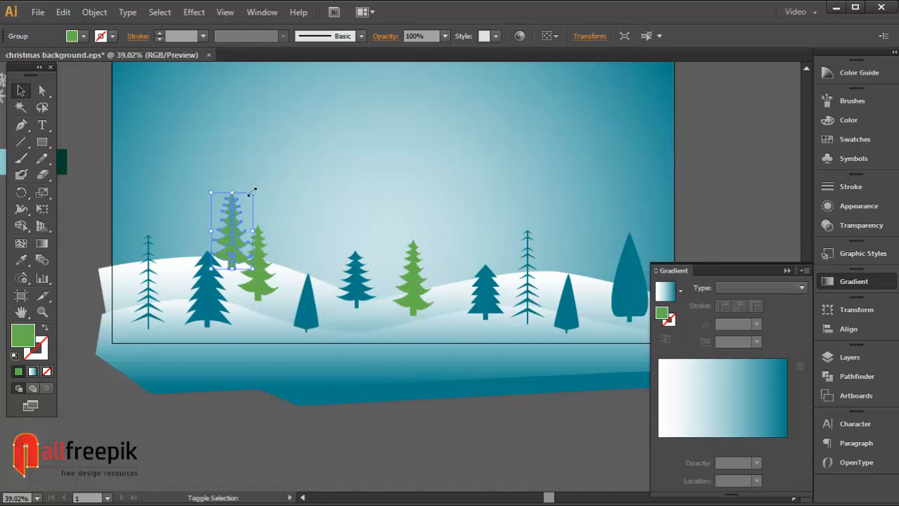
pyautogui.moveTo(253, 191); pyautogui.dragTo(243, 210)
# Add a smaller bare-branched tree copy right of the middle green tree and a small cone tree copy on the left hill's crest
pyautogui.click(151, 287)
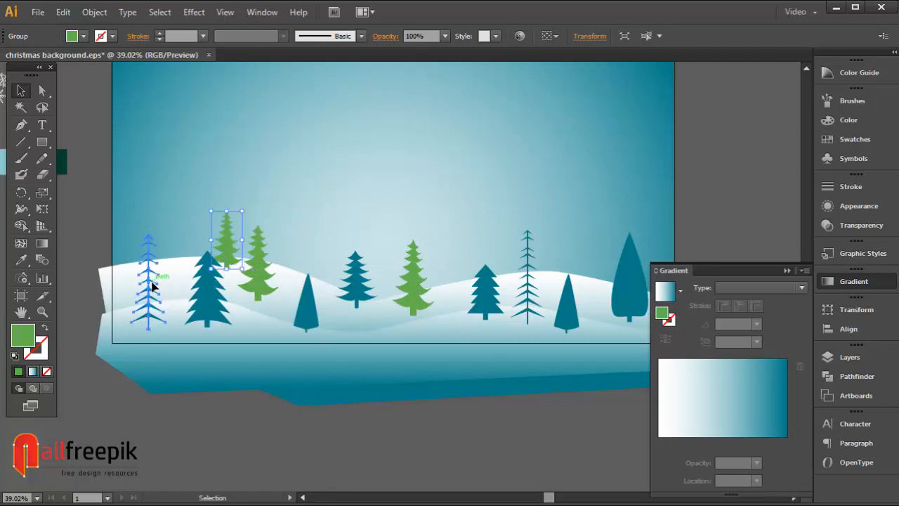
pyautogui.moveTo(148, 291); pyautogui.dragTo(458, 250)
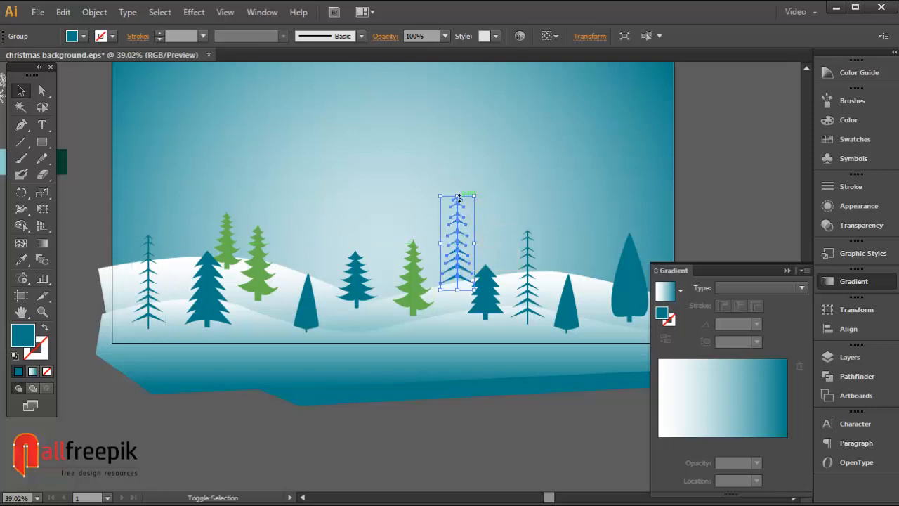
pyautogui.moveTo(459, 199); pyautogui.dragTo(456, 237)
pyautogui.click(540, 399)
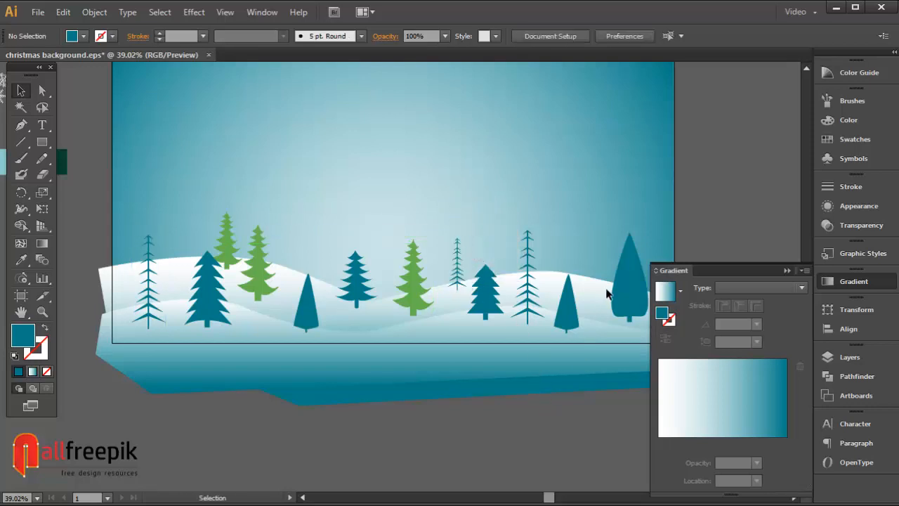
pyautogui.moveTo(567, 311); pyautogui.dragTo(186, 248)
pyautogui.click(415, 451)
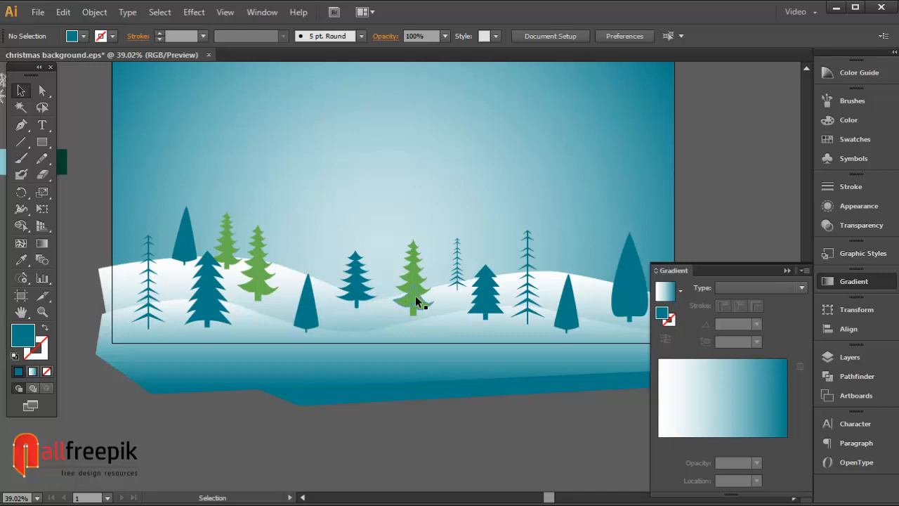
# Fill the cone tree and rear green tree on the left crest and the tiered teal tree in the dip with white
pyautogui.click(356, 295)
pyautogui.keyDown('shift'); pyautogui.click(226, 236); pyautogui.keyUp('shift')
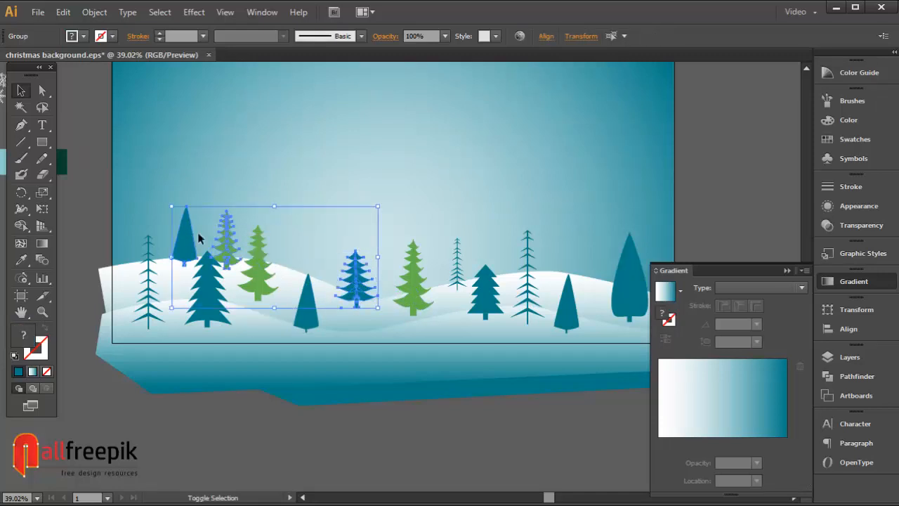
pyautogui.click(78, 38)
pyautogui.click(24, 57)
pyautogui.click(515, 452)
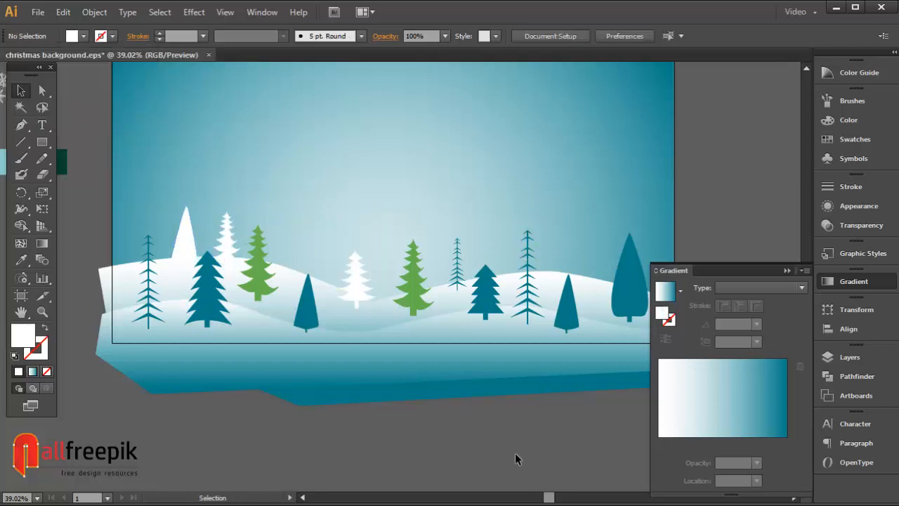
# Shift the two white trees on the left crest slightly up and the white tree in the dip up and to the left
pyautogui.moveTo(187, 247)
pyautogui.mouseDown()
pyautogui.moveTo(181, 237)
pyautogui.moveTo(185, 243)
pyautogui.mouseUp()
pyautogui.click(396, 440)
pyautogui.moveTo(246, 243); pyautogui.dragTo(227, 241)
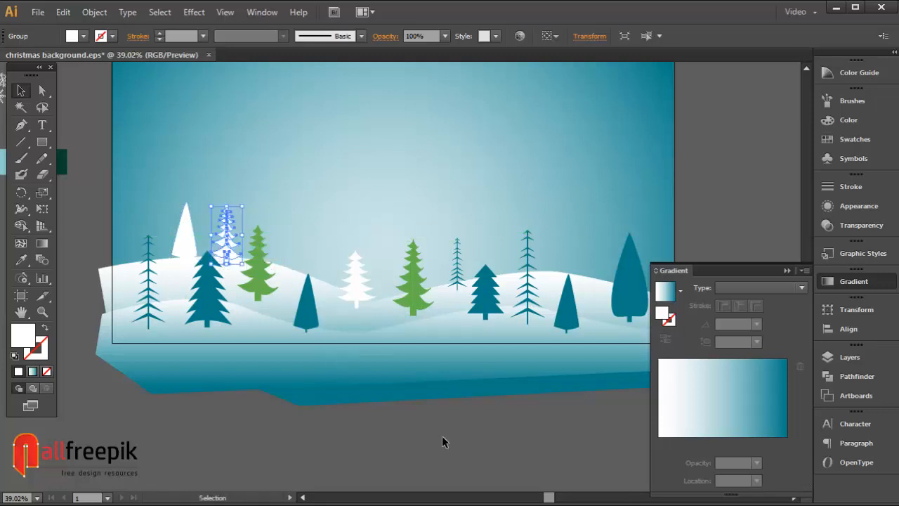
pyautogui.click(442, 437)
pyautogui.moveTo(363, 293); pyautogui.dragTo(345, 280)
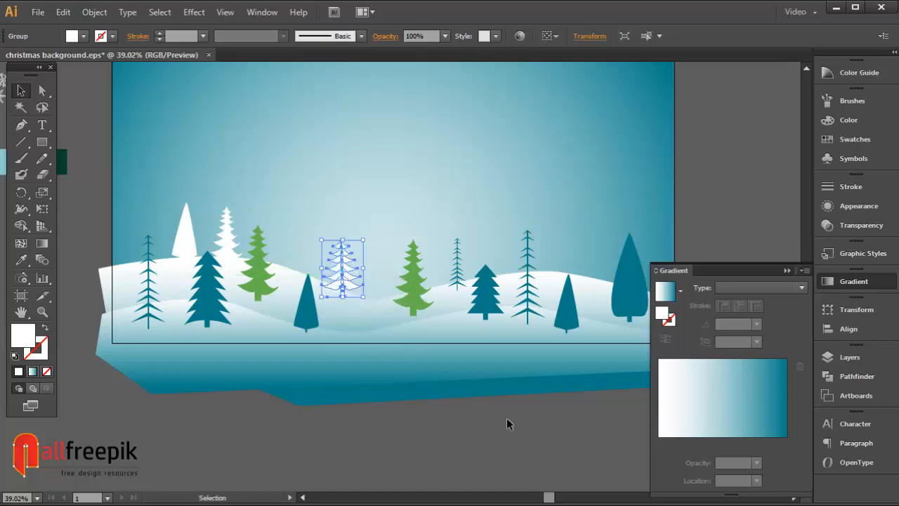
pyautogui.click(507, 416)
# Apply the white fill of the left cone tree to the small bare-branched tree with the Eyedropper
pyautogui.click(457, 277)
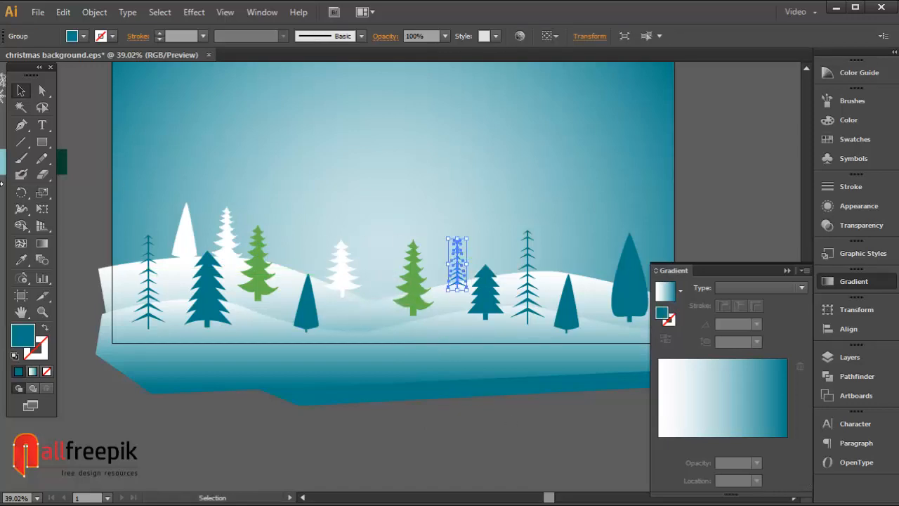
pyautogui.click(22, 259)
pyautogui.click(186, 230)
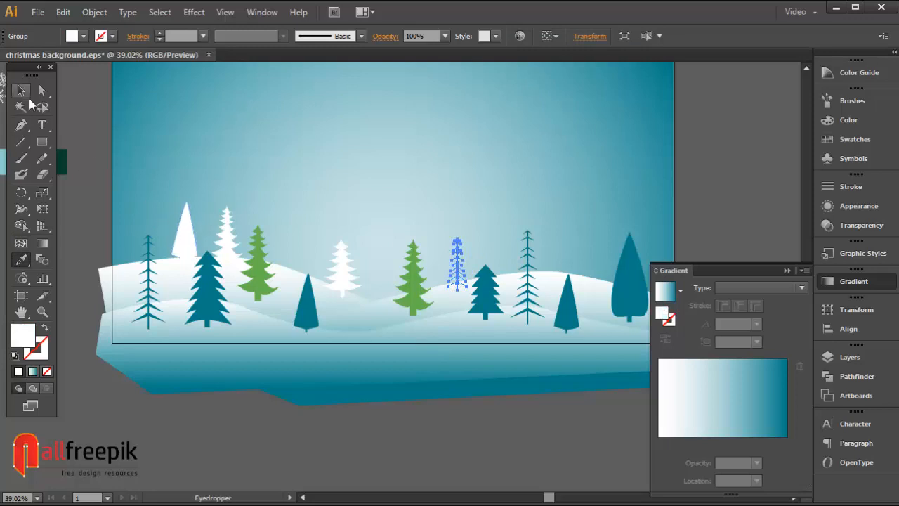
pyautogui.click(21, 90)
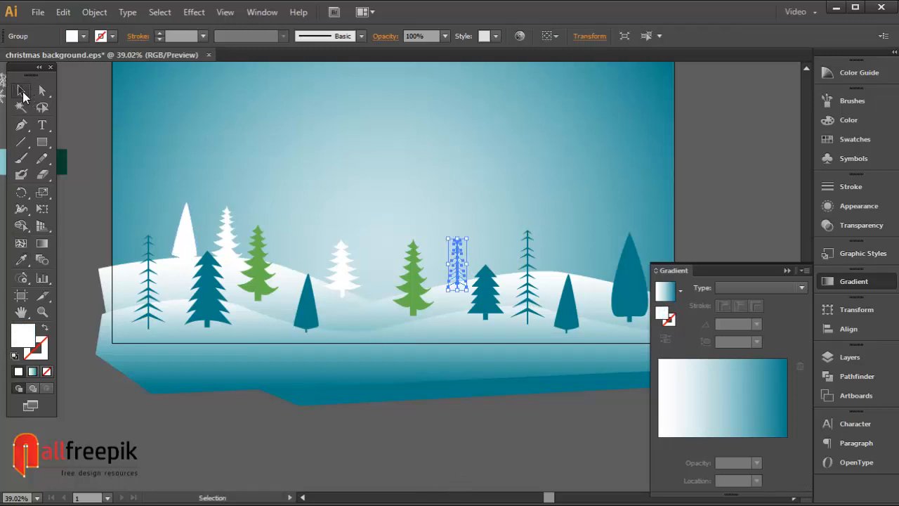
pyautogui.click(494, 437)
# Duplicate the middle green tree onto the right hill's crest, behind the bare-branched tree, and scale the copy down
pyautogui.moveTo(575, 437); pyautogui.dragTo(543, 441)
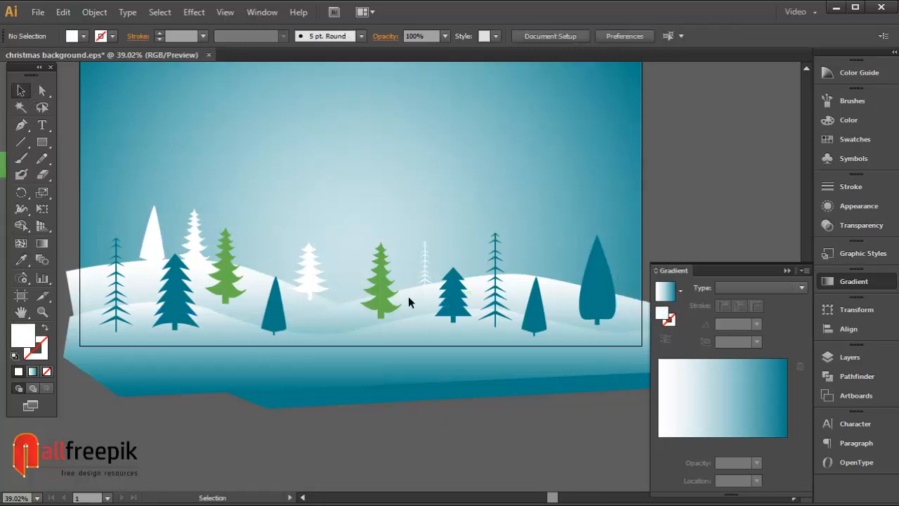
pyautogui.moveTo(379, 298); pyautogui.dragTo(520, 261)
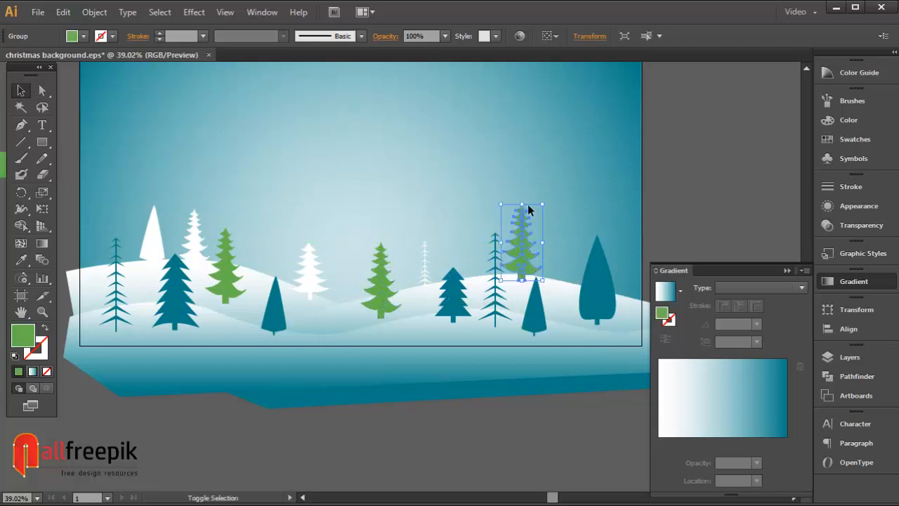
pyautogui.moveTo(529, 209); pyautogui.dragTo(522, 234)
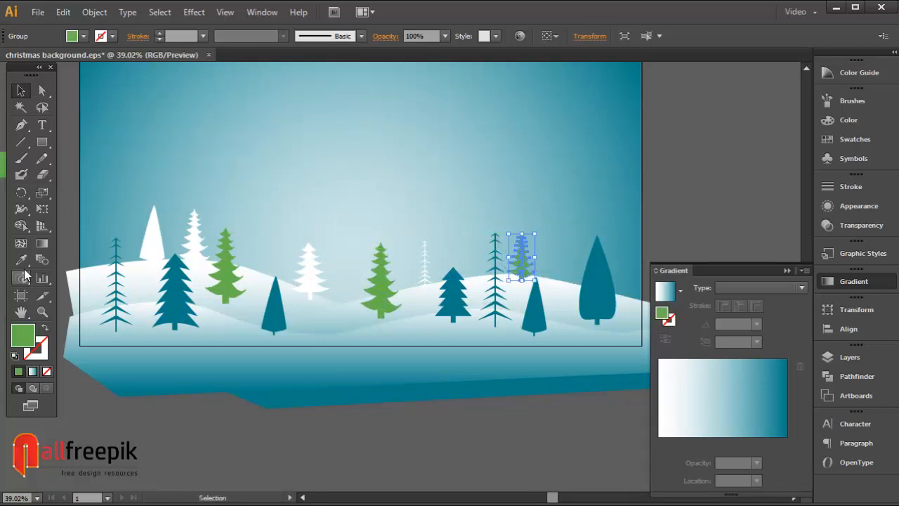
# Recolor the green tree copy on the right crest white by sampling a white tree with the Eyedropper
pyautogui.click(22, 260)
pyautogui.click(194, 237)
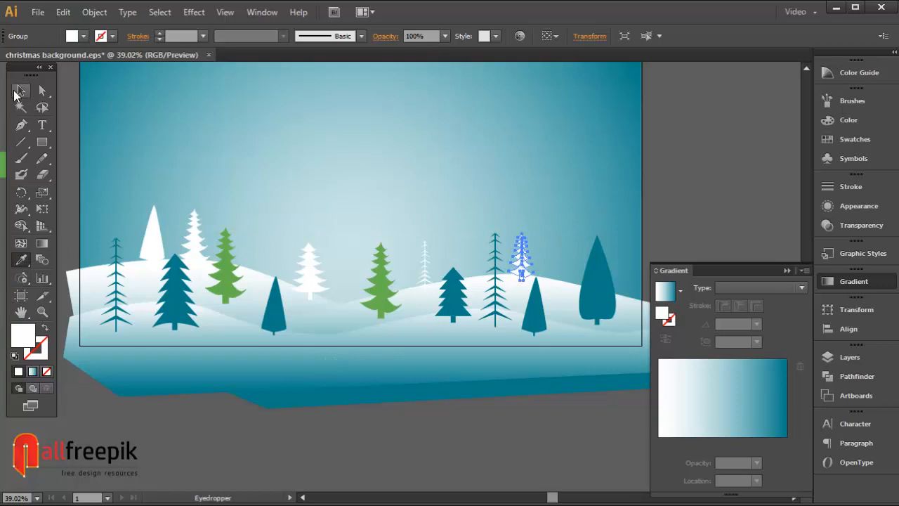
pyautogui.click(18, 91)
pyautogui.click(549, 461)
# Lower the large rounded tree at the right end slightly and shift the small cone tree beside it up and to the right
pyautogui.click(609, 302)
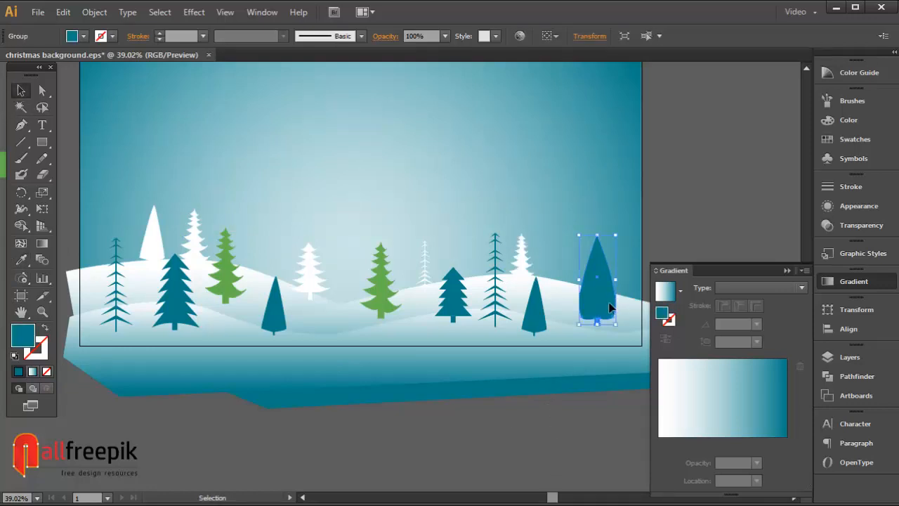
pyautogui.moveTo(608, 307); pyautogui.dragTo(608, 316)
pyautogui.click(605, 447)
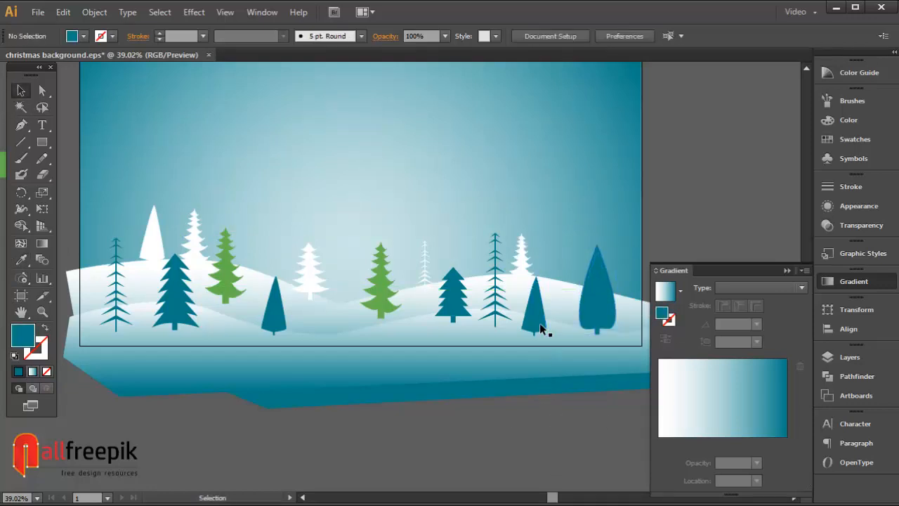
pyautogui.moveTo(540, 318)
pyautogui.mouseDown()
pyautogui.moveTo(539, 299)
pyautogui.moveTo(553, 307)
pyautogui.mouseUp()
pyautogui.click(523, 395)
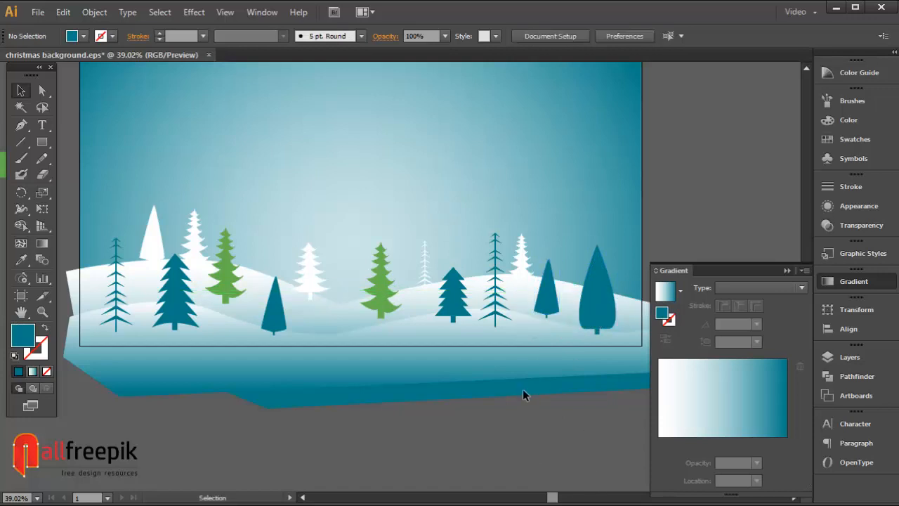
# Recolor the small cone tree on the right hill dark green by sampling the dark swatch beside the artboard
pyautogui.click(554, 305)
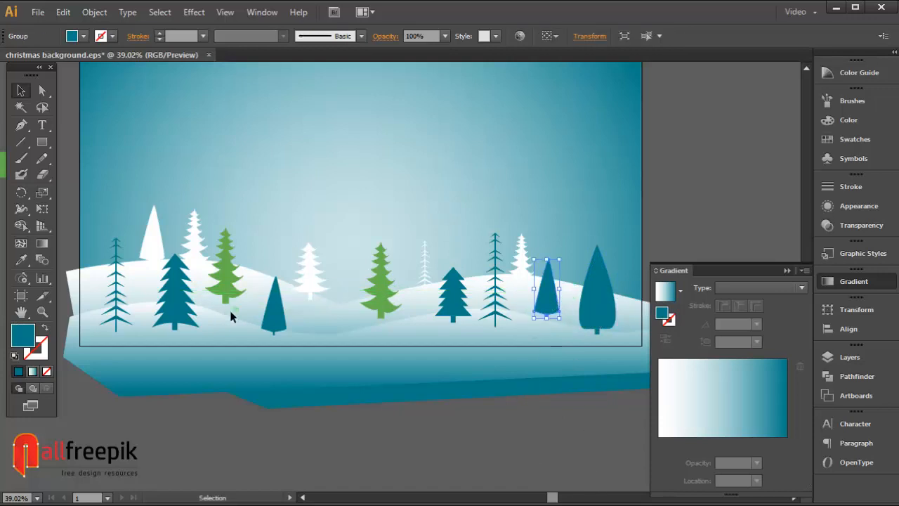
pyautogui.click(21, 260)
pyautogui.hscroll(-3, 128, 359)
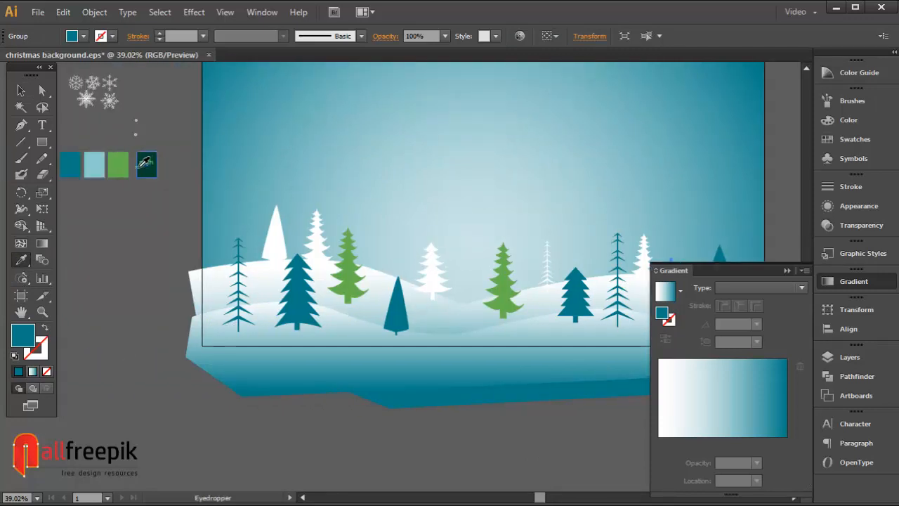
pyautogui.click(146, 164)
pyautogui.click(21, 90)
pyautogui.moveTo(546, 430); pyautogui.dragTo(358, 408)
pyautogui.click(434, 429)
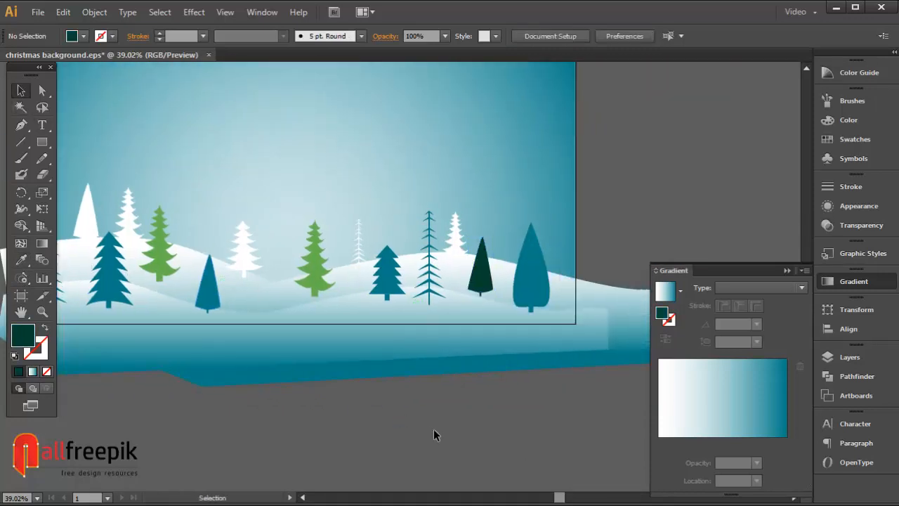
pyautogui.moveTo(385, 438); pyautogui.dragTo(414, 442)
pyautogui.moveTo(279, 427); pyautogui.dragTo(314, 433)
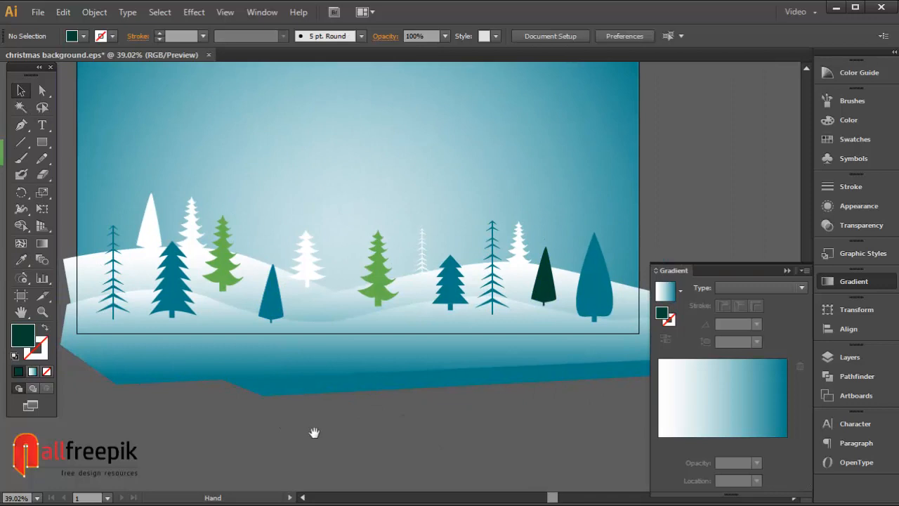
# Recolor the layered teal fir on the left hill light blue by sampling the light blue swatch beside the artboard
pyautogui.click(168, 283)
pyautogui.click(21, 260)
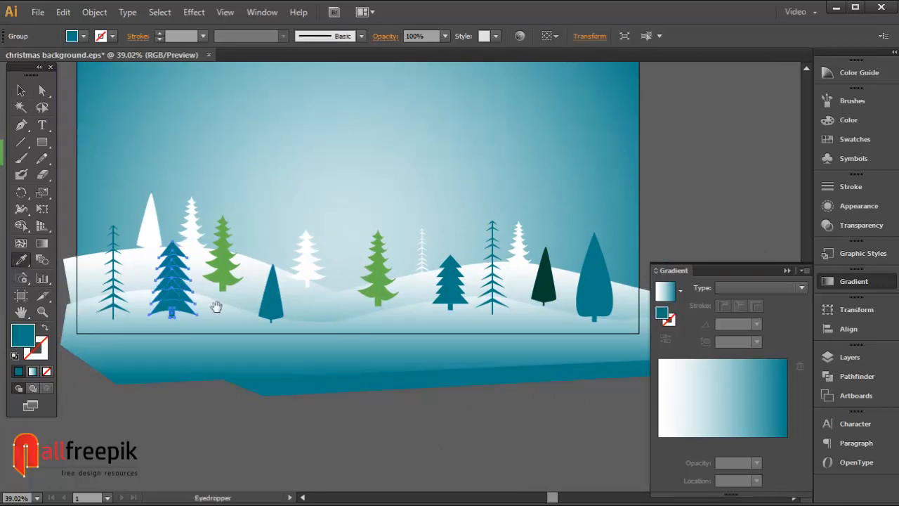
pyautogui.hscroll(-3, 203, 259)
pyautogui.click(108, 153)
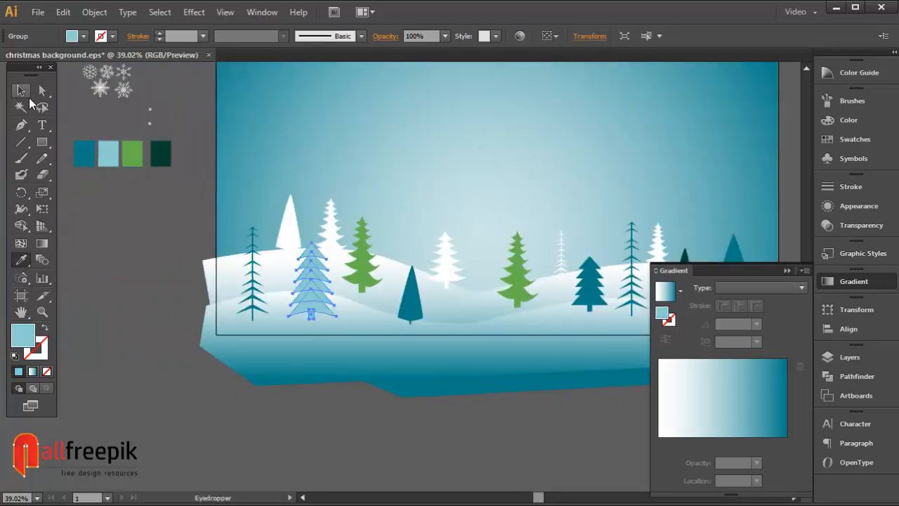
pyautogui.click(21, 90)
pyautogui.click(113, 253)
# Recolor the green fir in the middle of the scene teal by sampling the teal swatch beside the artboard
pyautogui.moveTo(380, 408); pyautogui.dragTo(313, 412)
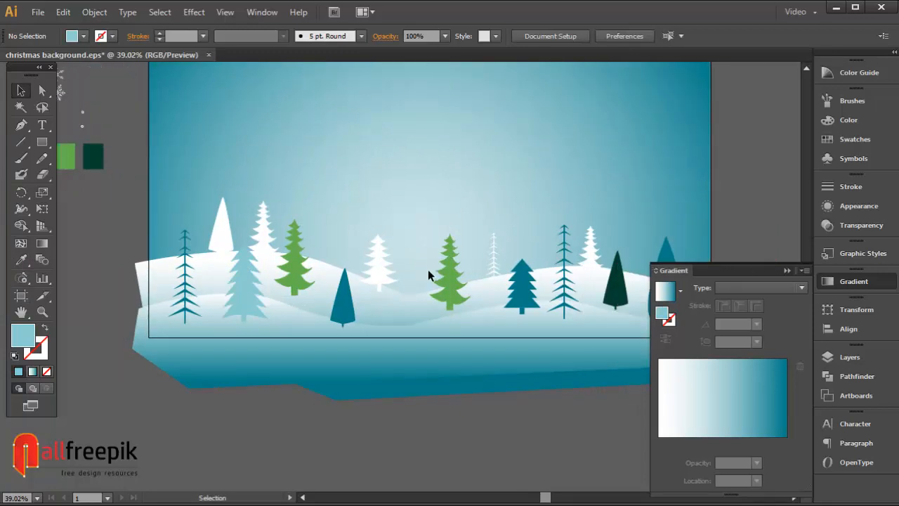
pyautogui.click(447, 277)
pyautogui.click(22, 260)
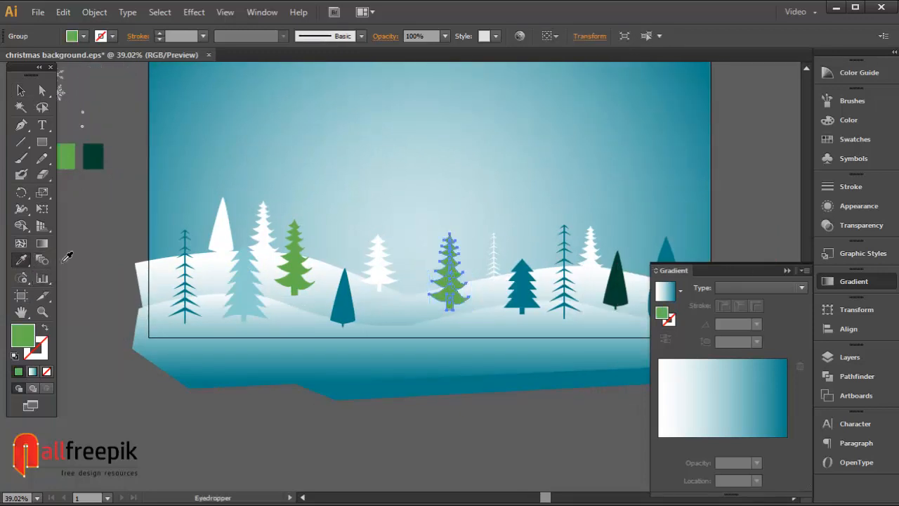
pyautogui.moveTo(149, 277); pyautogui.dragTo(262, 279)
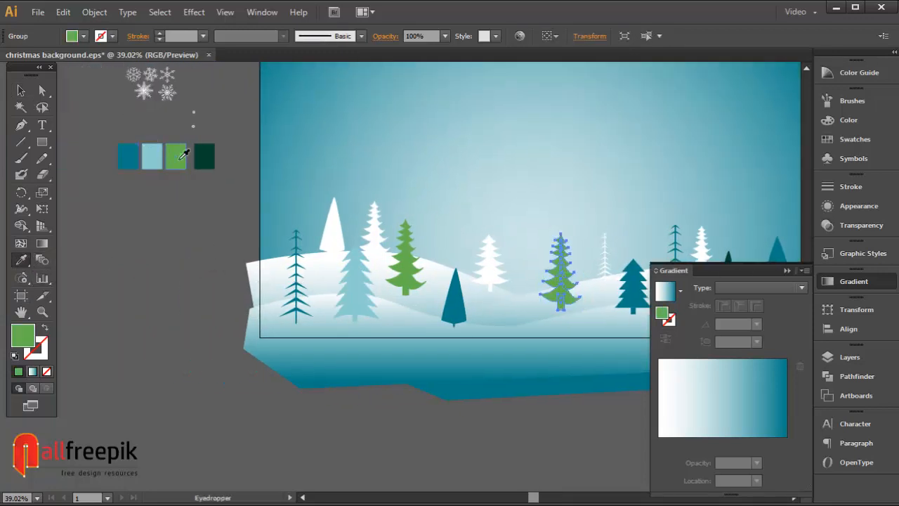
pyautogui.click(139, 153)
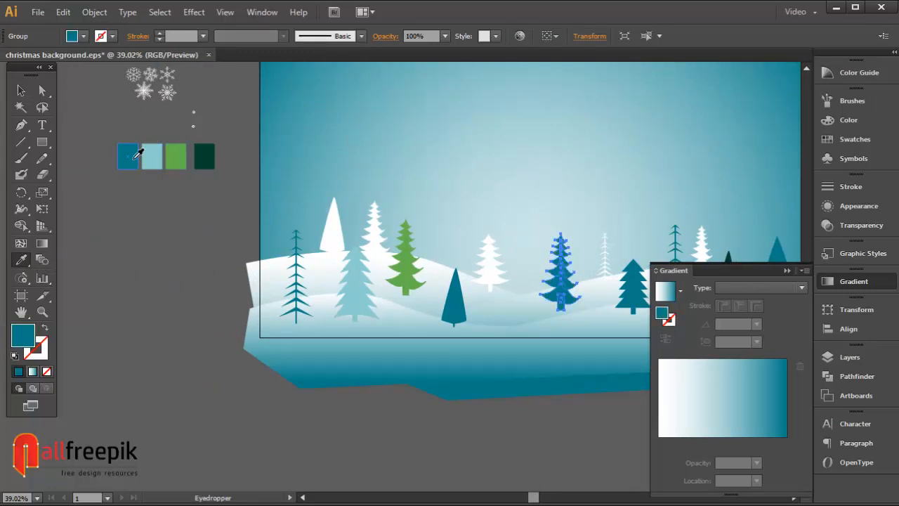
pyautogui.click(21, 90)
pyautogui.click(211, 204)
# Recolor the small layered teal fir on the right hill green by sampling the remaining green tree with the Eyedropper
pyautogui.moveTo(493, 272); pyautogui.dragTo(418, 259)
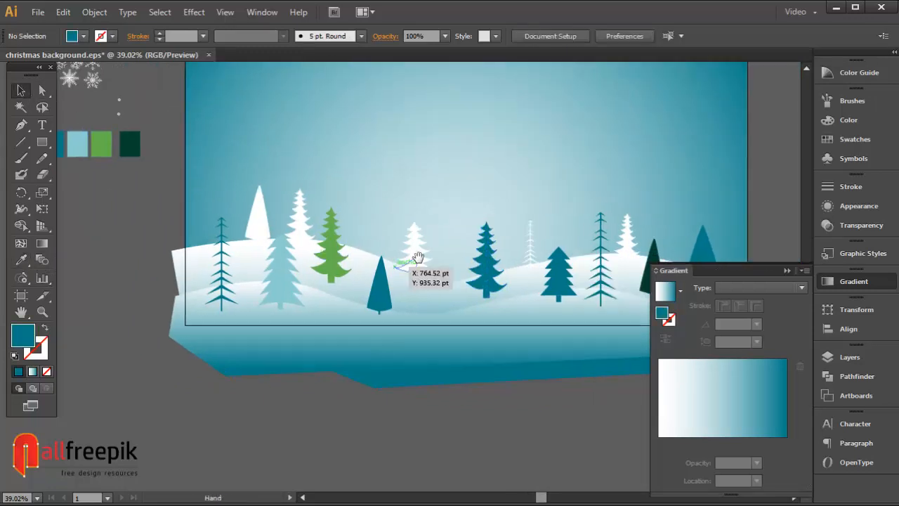
pyautogui.click(560, 278)
pyautogui.click(21, 259)
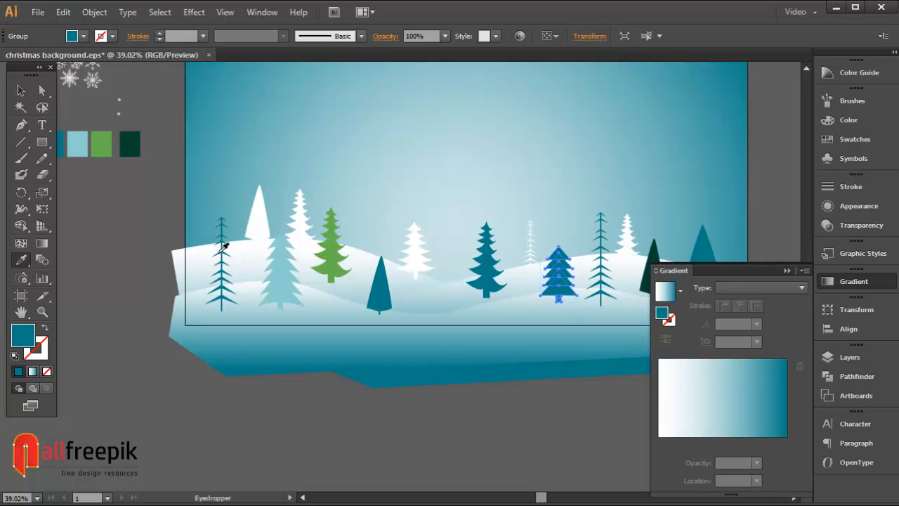
pyautogui.click(335, 246)
pyautogui.click(21, 91)
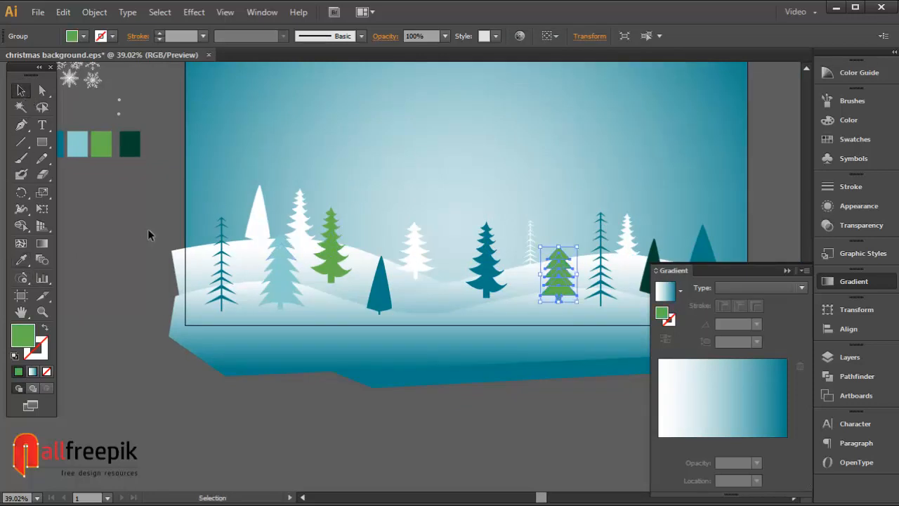
pyautogui.click(147, 228)
# Duplicate the small green fir onto the right hill's crest beside the large rounded tree and scale the copy down
pyautogui.moveTo(364, 342); pyautogui.dragTo(334, 342)
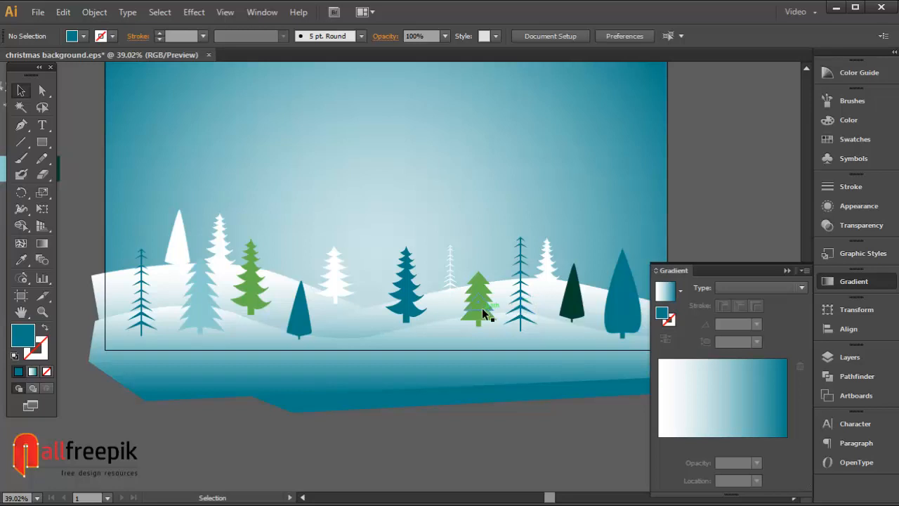
pyautogui.moveTo(482, 308); pyautogui.dragTo(605, 275)
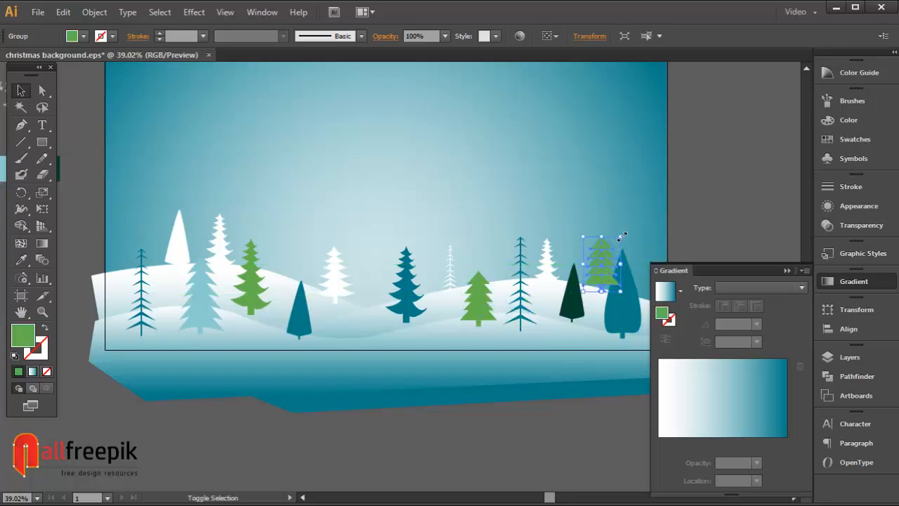
pyautogui.moveTo(623, 235); pyautogui.dragTo(605, 259)
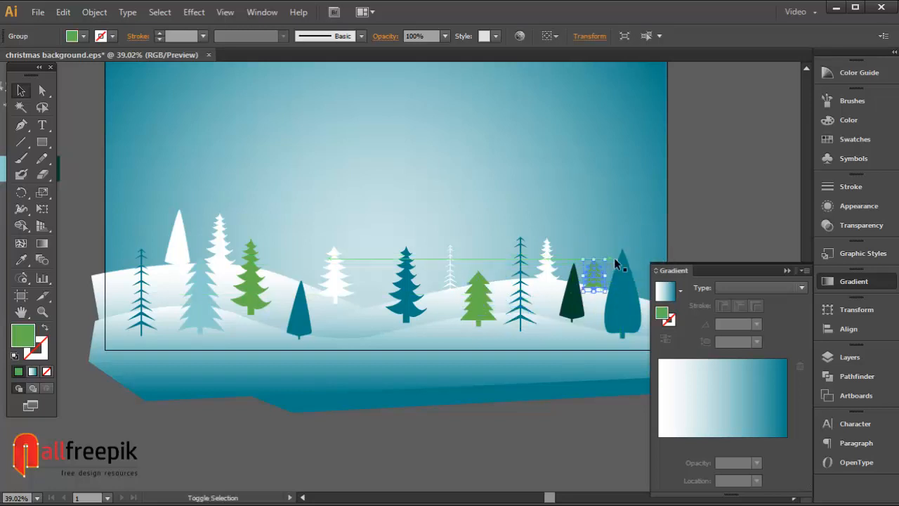
# Recolor the small fir copy beside the large rounded tree white by sampling the white cone tree
pyautogui.click(26, 265)
pyautogui.click(172, 235)
pyautogui.click(21, 90)
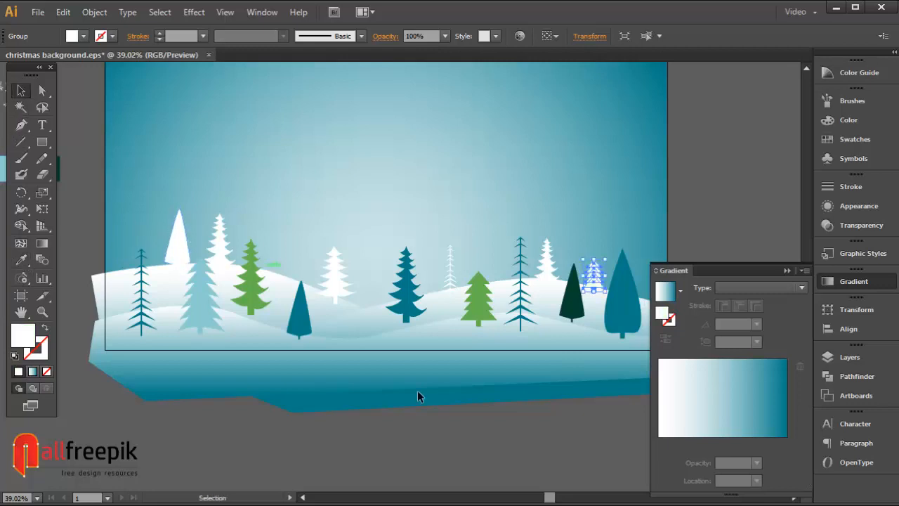
pyautogui.click(501, 432)
pyautogui.hotkey('ctrl', '-')
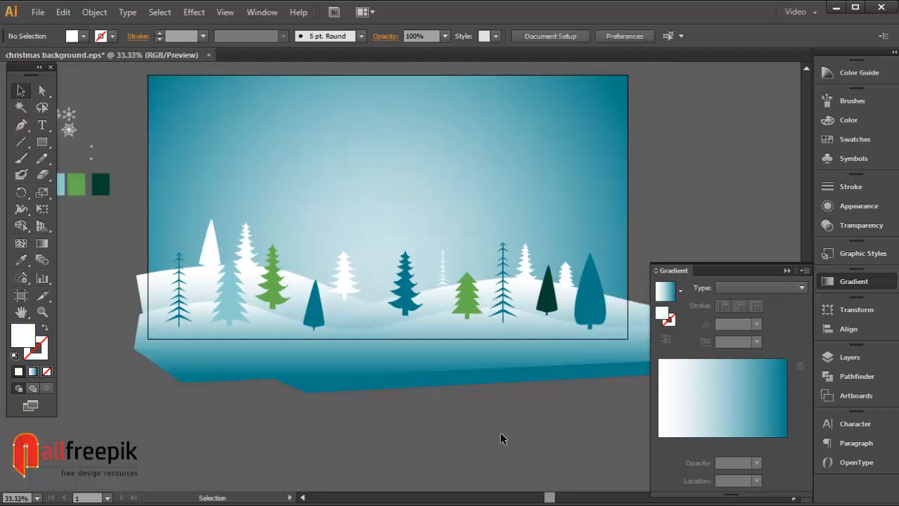
pyautogui.moveTo(471, 289); pyautogui.dragTo(470, 335)
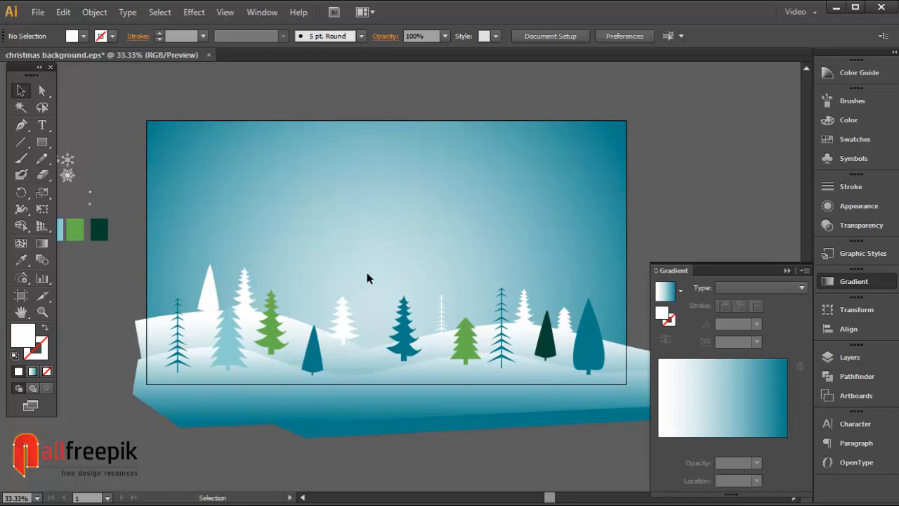
# Spread the five snowflakes beside the artboard apart so that none of them touch
pyautogui.moveTo(303, 211); pyautogui.dragTo(298, 213)
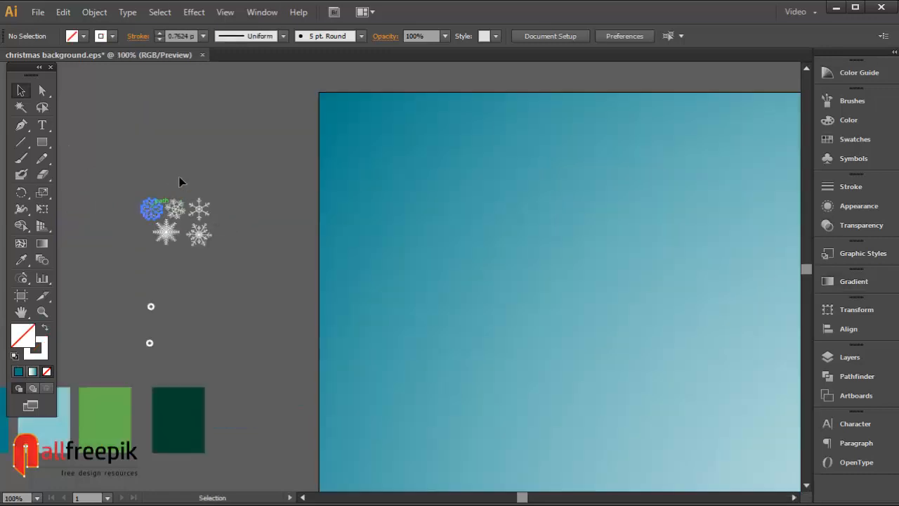
pyautogui.moveTo(151, 206); pyautogui.dragTo(197, 167)
pyautogui.moveTo(208, 209); pyautogui.dragTo(176, 185)
pyautogui.moveTo(202, 234); pyautogui.dragTo(177, 231)
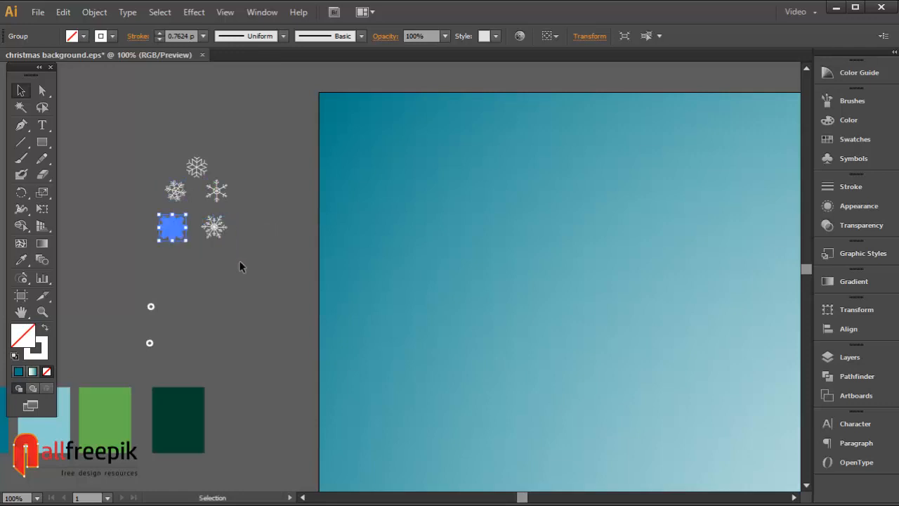
pyautogui.click(240, 260)
# Draw a tiny closed irregular blob with the Pen tool in the empty area below the snowflakes
pyautogui.hotkey('ctrl', 'space')
pyautogui.moveTo(143, 151); pyautogui.dragTo(373, 340)
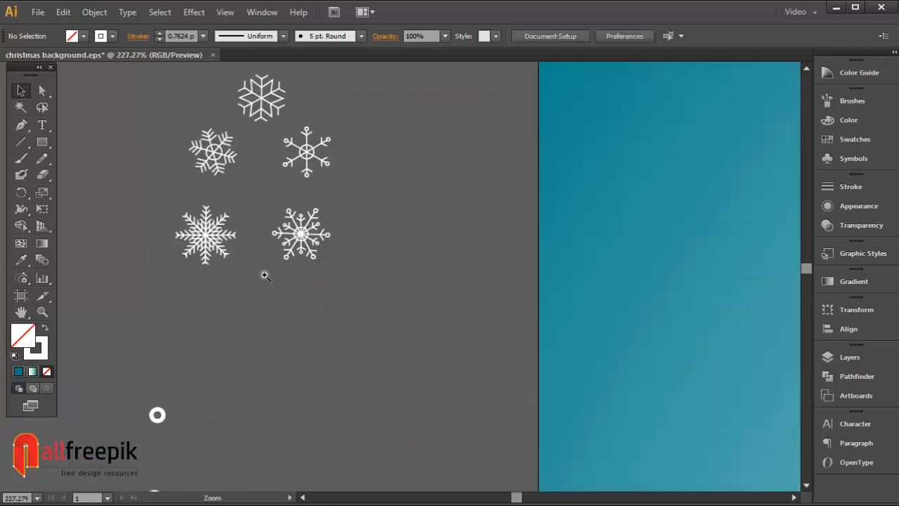
pyautogui.moveTo(265, 276); pyautogui.dragTo(392, 356)
pyautogui.click(21, 125)
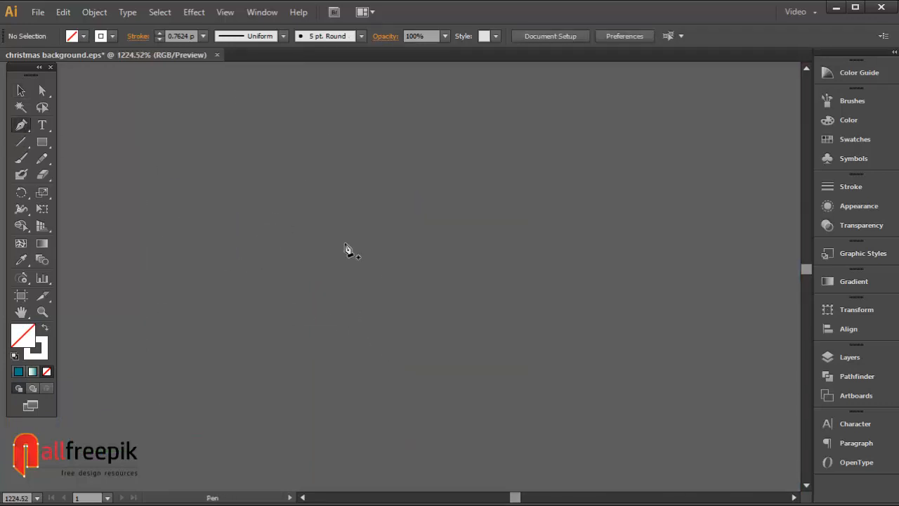
pyautogui.moveTo(358, 239); pyautogui.dragTo(356, 243)
pyautogui.click(21, 90)
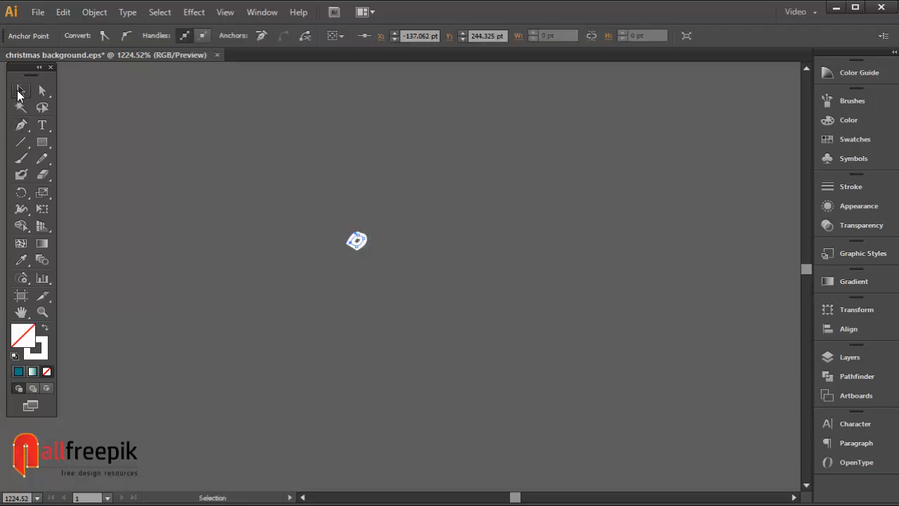
# Give the tiny blob a white fill with no stroke and place a rotated copy diagonally below it
pyautogui.click(44, 327)
pyautogui.click(423, 290)
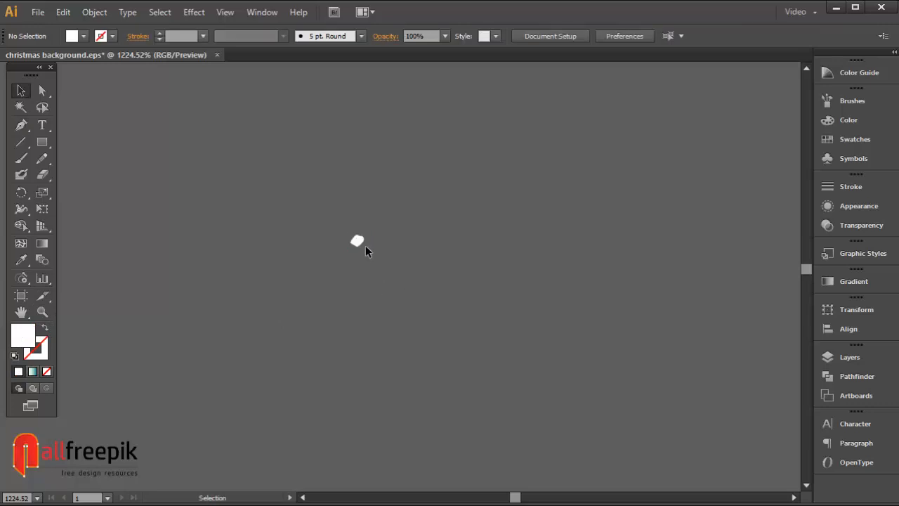
pyautogui.moveTo(363, 247); pyautogui.dragTo(417, 300)
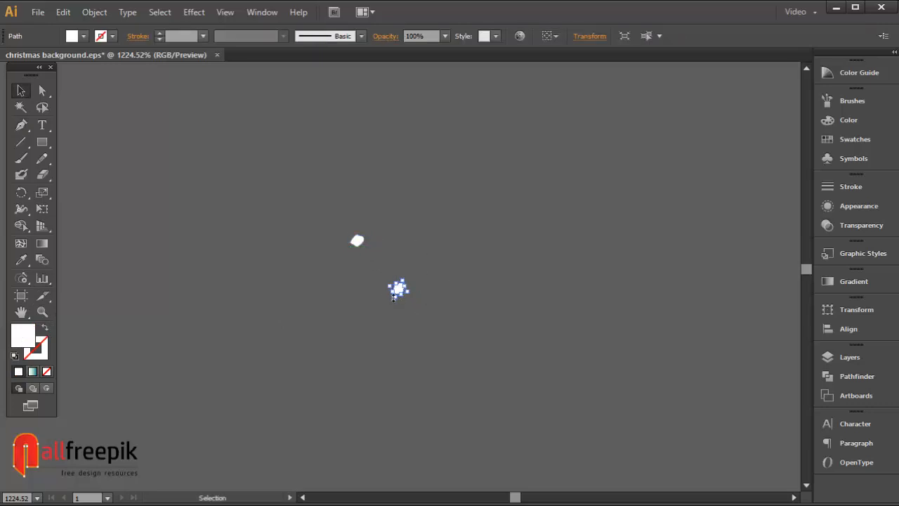
pyautogui.click(267, 144)
# Define the topmost snowflake as a new symbol of type Graphic
pyautogui.click(852, 158)
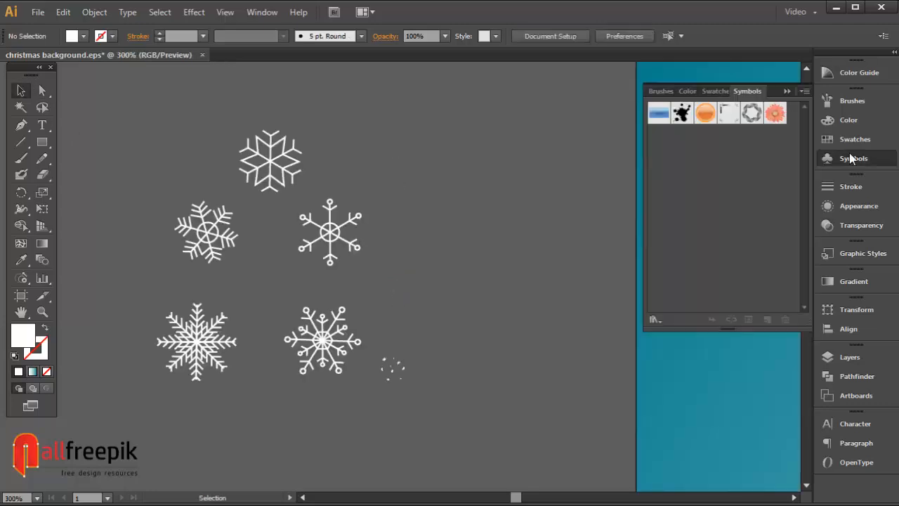
pyautogui.click(272, 166)
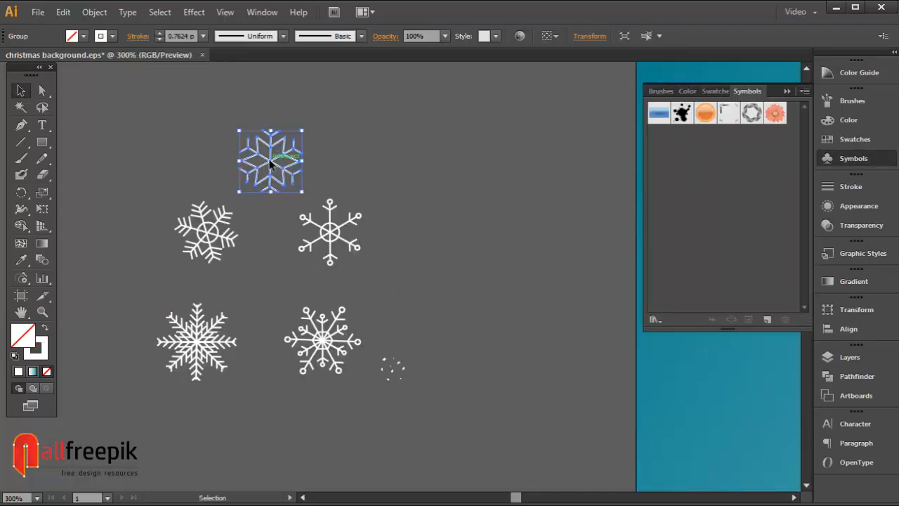
pyautogui.moveTo(273, 170); pyautogui.dragTo(667, 139)
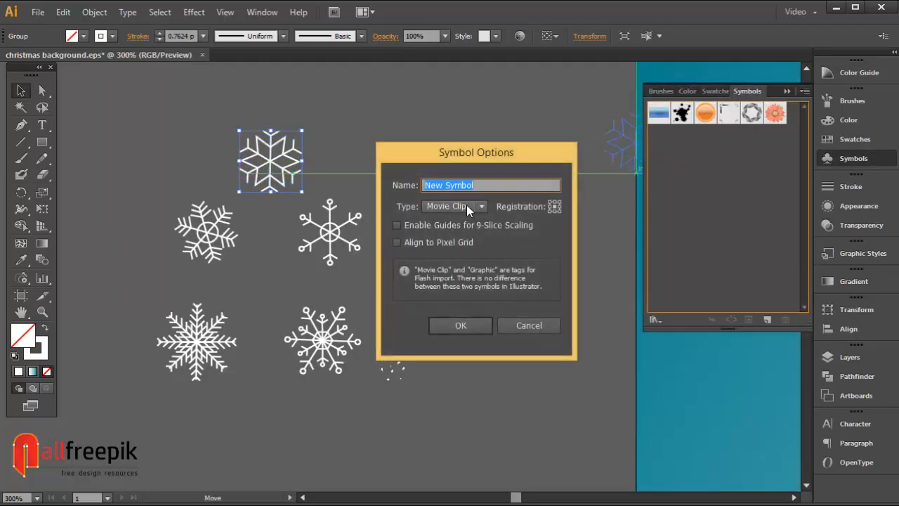
pyautogui.click(467, 205)
pyautogui.click(457, 236)
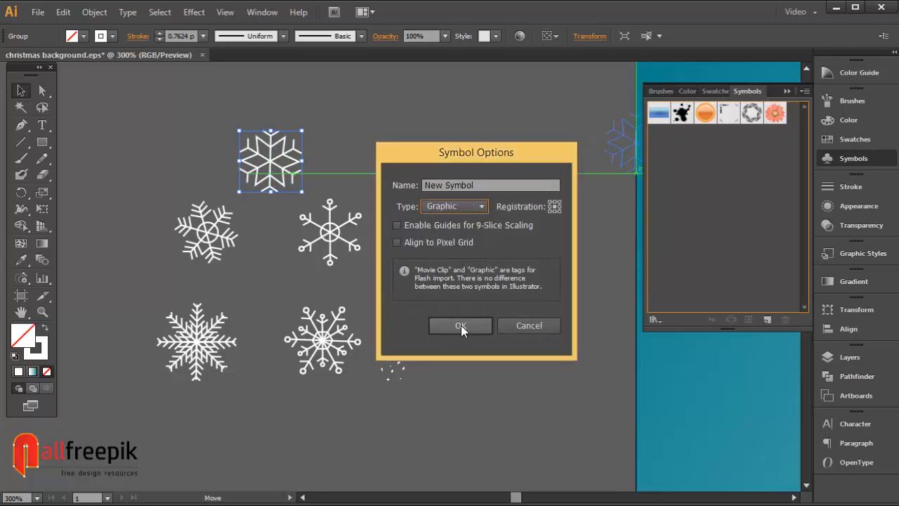
pyautogui.click(461, 325)
# Define the circle-tipped six-armed snowflake as a Graphic symbol and place it after the first snowflake symbol
pyautogui.click(336, 232)
pyautogui.moveTo(336, 232); pyautogui.dragTo(693, 142)
pyautogui.click(457, 206)
pyautogui.click(454, 236)
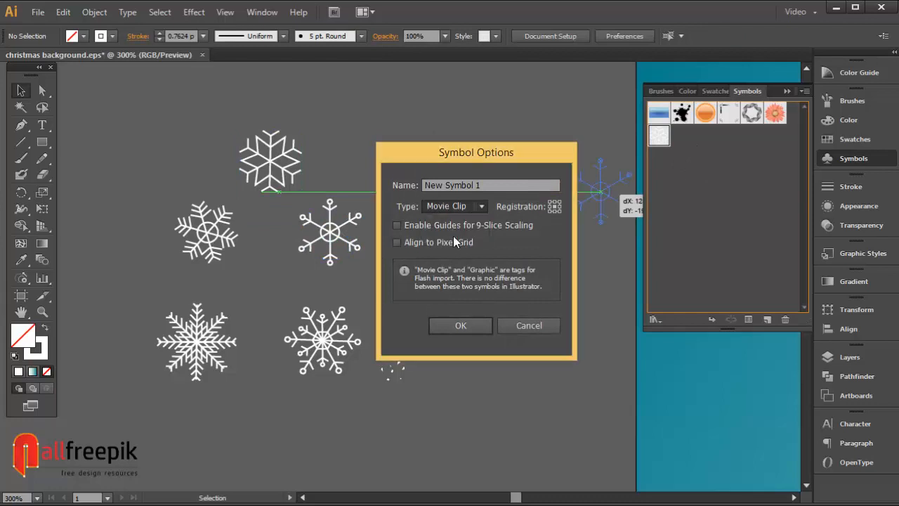
pyautogui.click(461, 326)
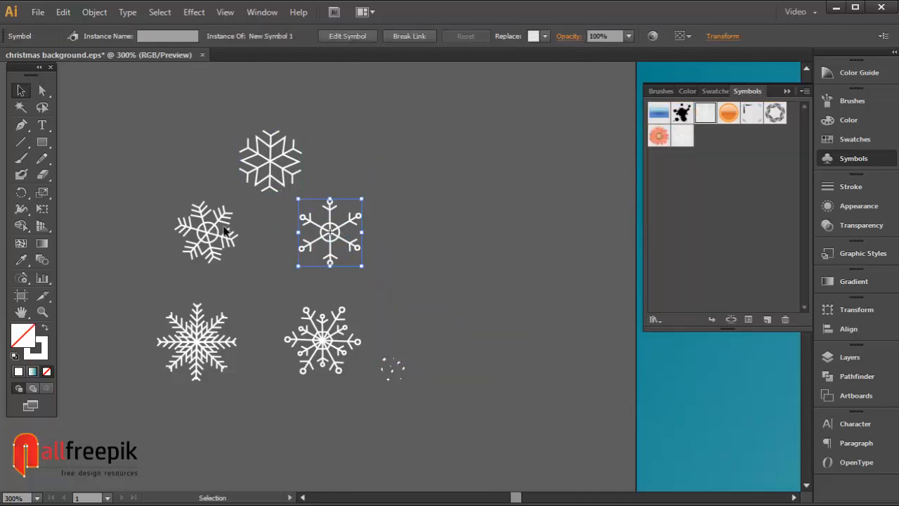
pyautogui.moveTo(705, 118); pyautogui.dragTo(699, 138)
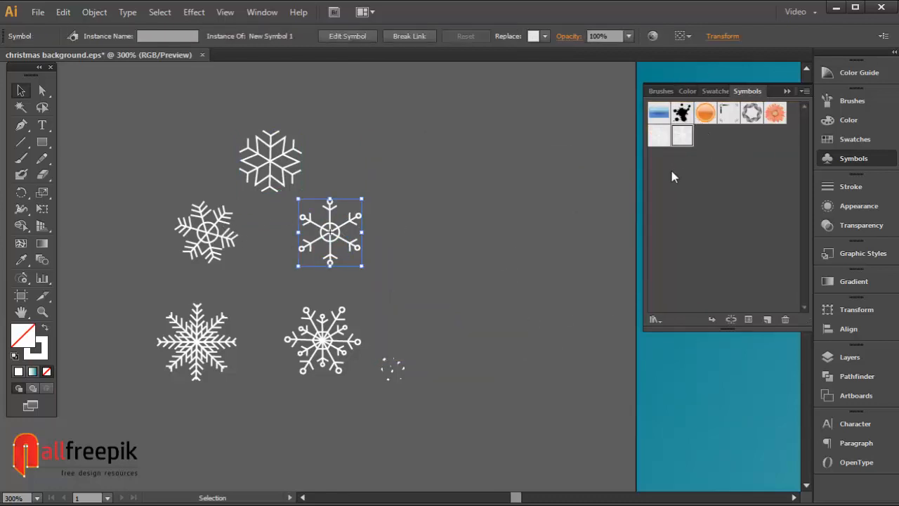
# Define the tilted snowflake on the left of the middle row as a Graphic symbol
pyautogui.moveTo(212, 237); pyautogui.dragTo(695, 160)
pyautogui.click(461, 207)
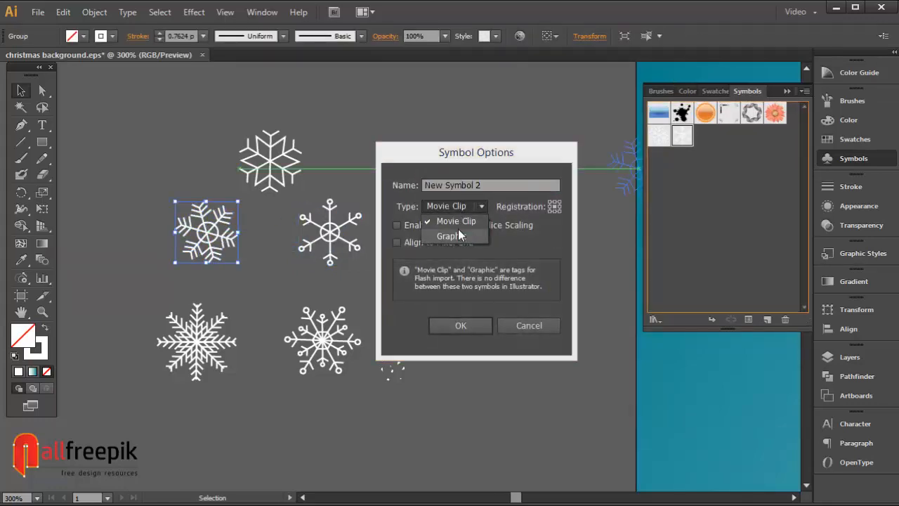
pyautogui.click(457, 233)
pyautogui.click(461, 326)
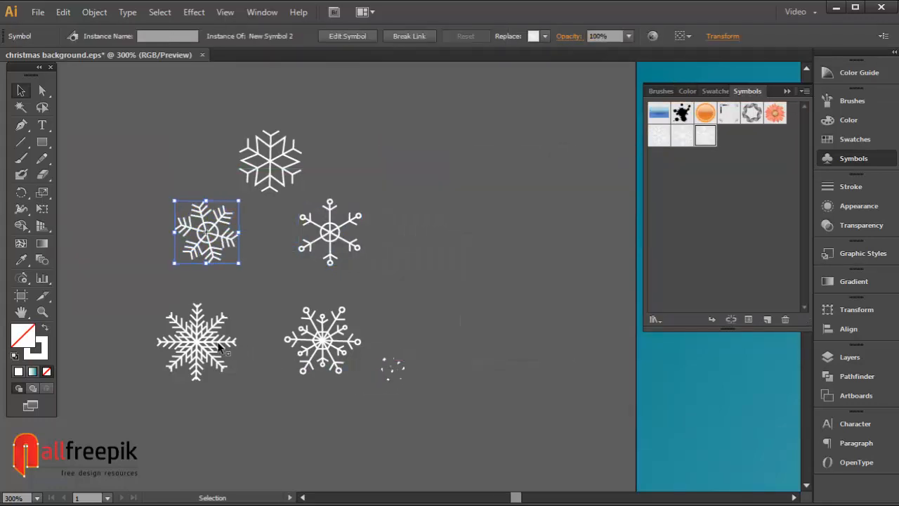
# Define the dense eight-armed snowflake in the lower row as a Graphic symbol
pyautogui.moveTo(200, 343); pyautogui.dragTo(728, 145)
pyautogui.click(461, 210)
pyautogui.click(463, 234)
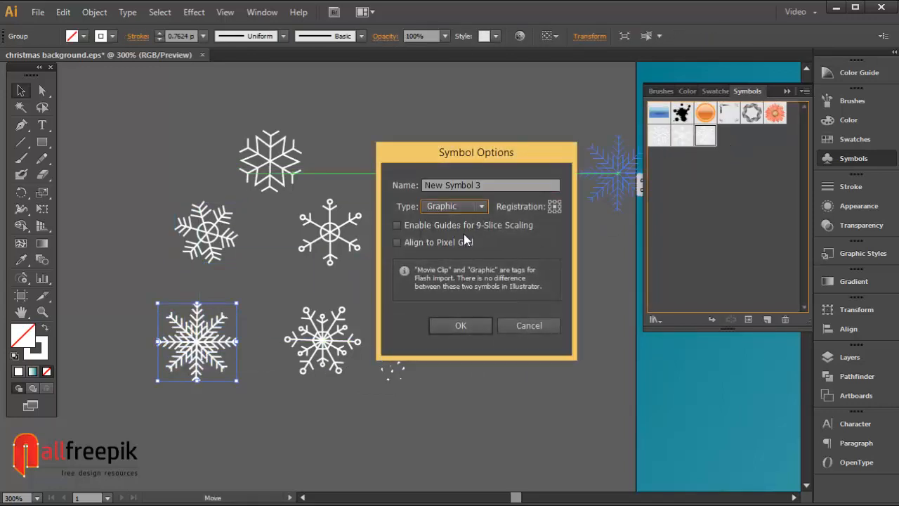
pyautogui.click(461, 325)
# Define the circle-tipped eight-armed snowflake in the lower row as a Graphic symbol
pyautogui.moveTo(323, 340); pyautogui.dragTo(748, 141)
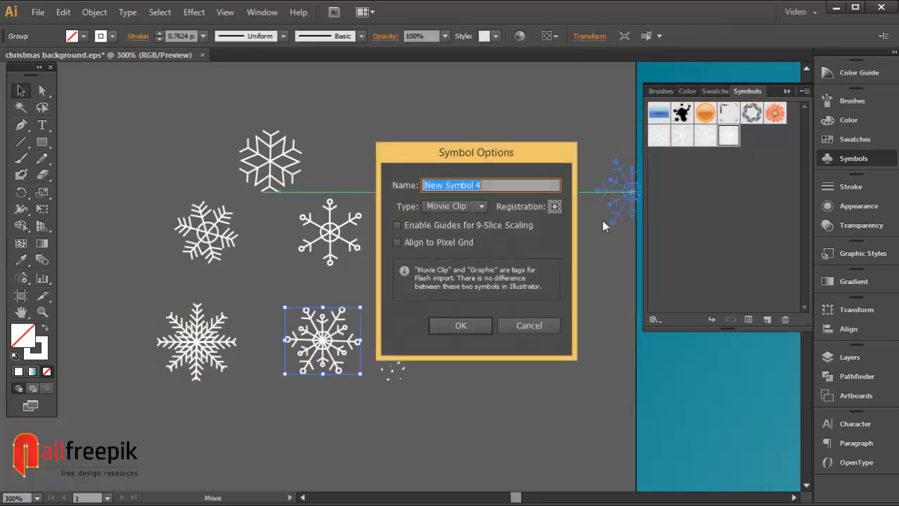
pyautogui.click(466, 209)
pyautogui.click(462, 234)
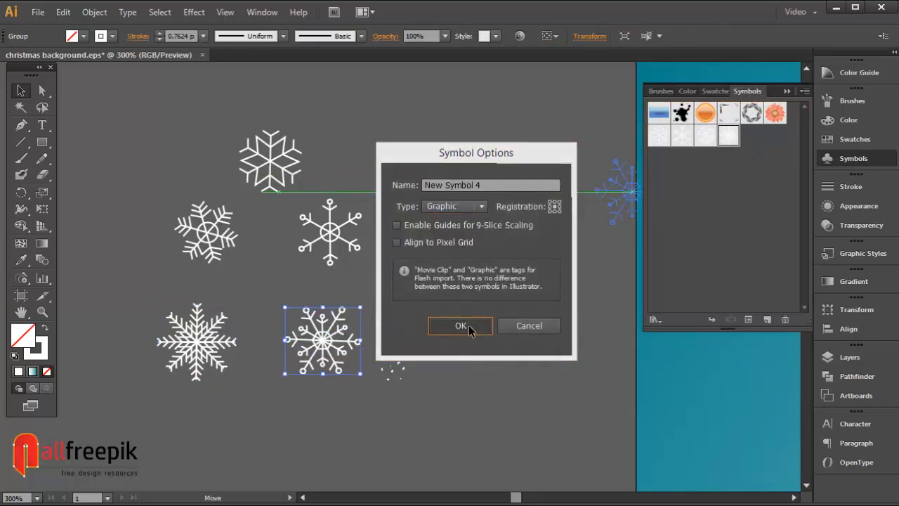
pyautogui.click(461, 325)
pyautogui.moveTo(304, 241); pyautogui.dragTo(277, 241)
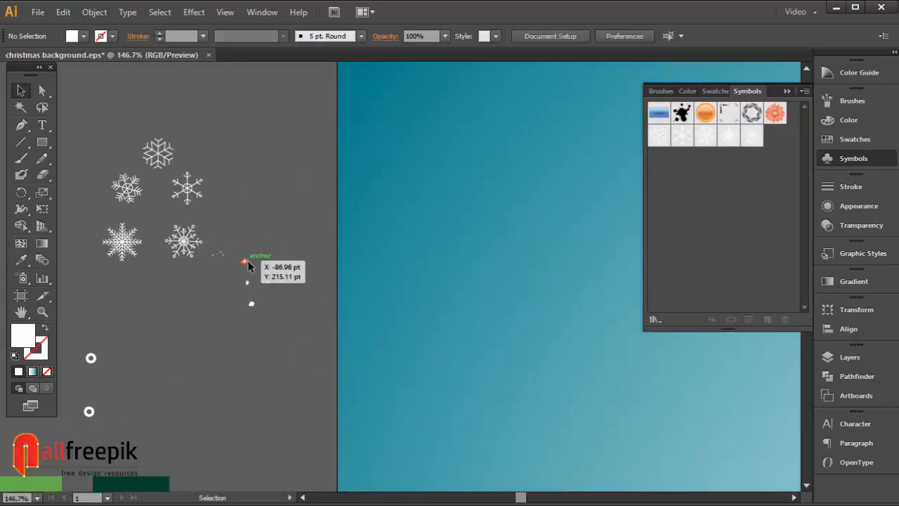
# Define the uppermost white snow speck beside the snowflakes as a Graphic symbol
pyautogui.moveTo(248, 263); pyautogui.dragTo(785, 174)
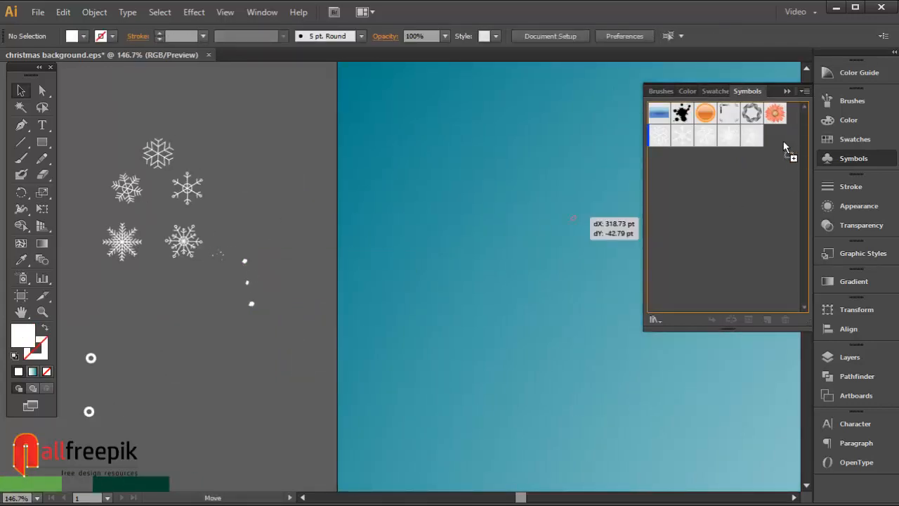
pyautogui.moveTo(784, 141); pyautogui.dragTo(776, 148)
pyautogui.click(460, 207)
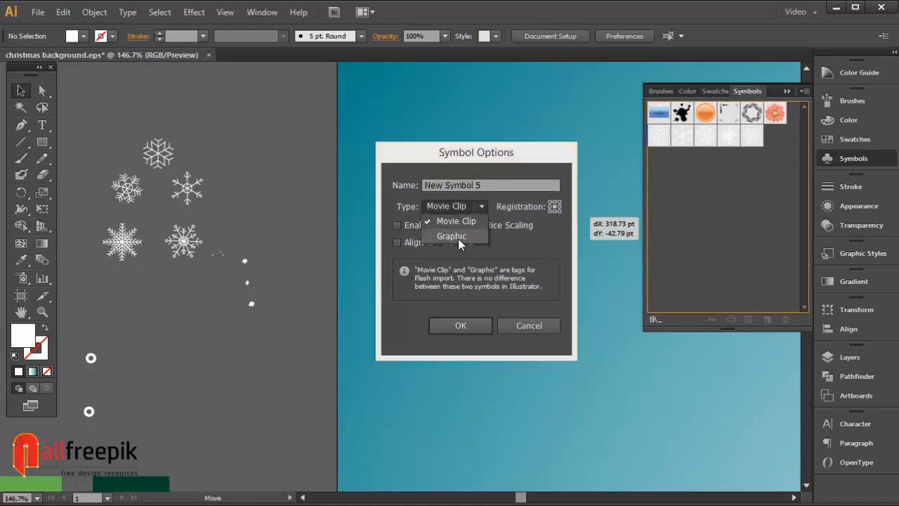
pyautogui.click(458, 238)
pyautogui.click(466, 325)
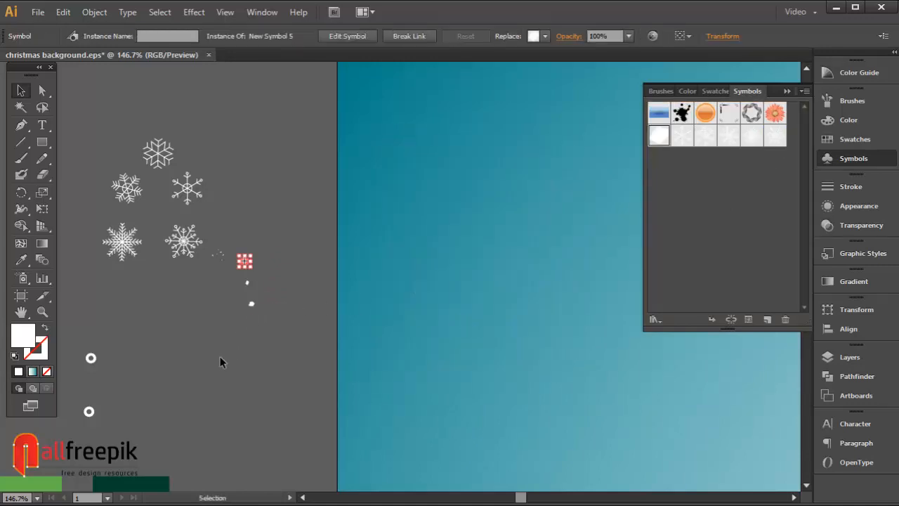
# Define the middle white snow speck as a Graphic symbol
pyautogui.moveTo(248, 284); pyautogui.dragTo(674, 161)
pyautogui.click(467, 207)
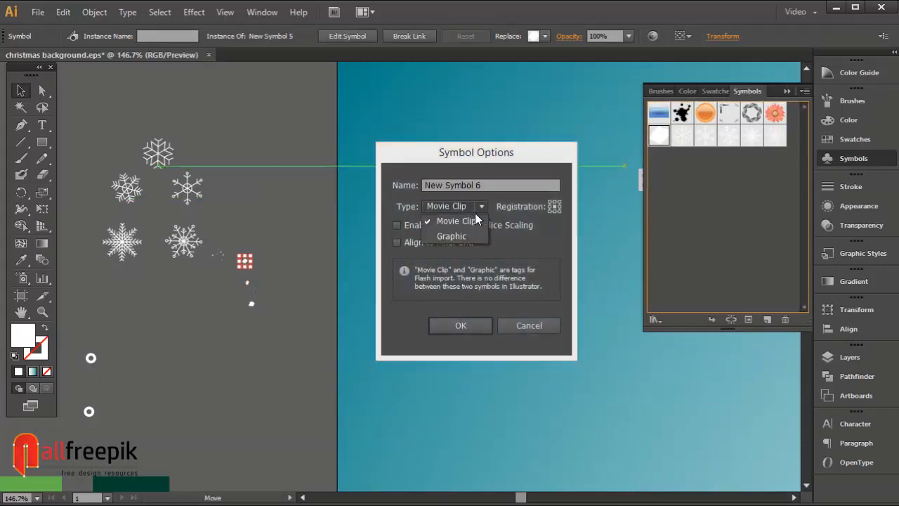
pyautogui.click(459, 238)
pyautogui.click(467, 326)
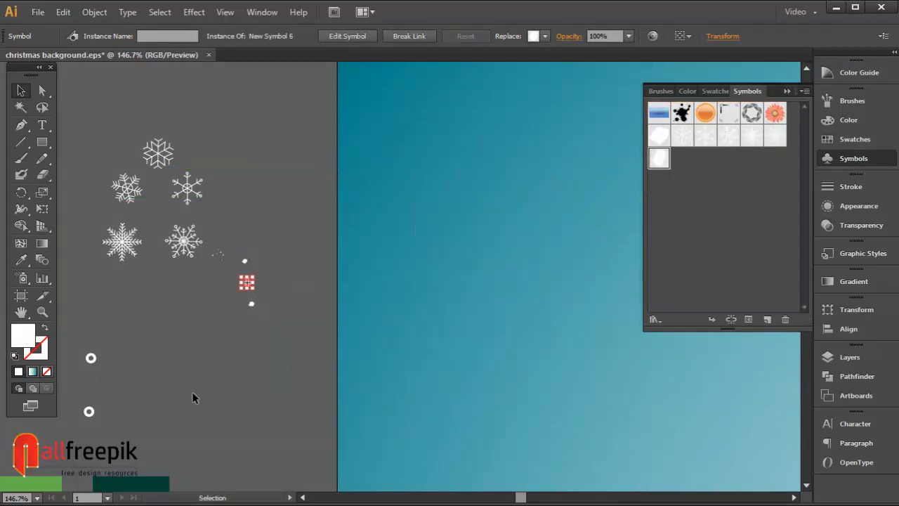
# Define the lowest white snow speck as a Graphic symbol and move the first speck symbol behind the five snowflake symbols
pyautogui.click(211, 367)
pyautogui.moveTo(251, 304); pyautogui.dragTo(678, 163)
pyautogui.click(458, 209)
pyautogui.click(457, 233)
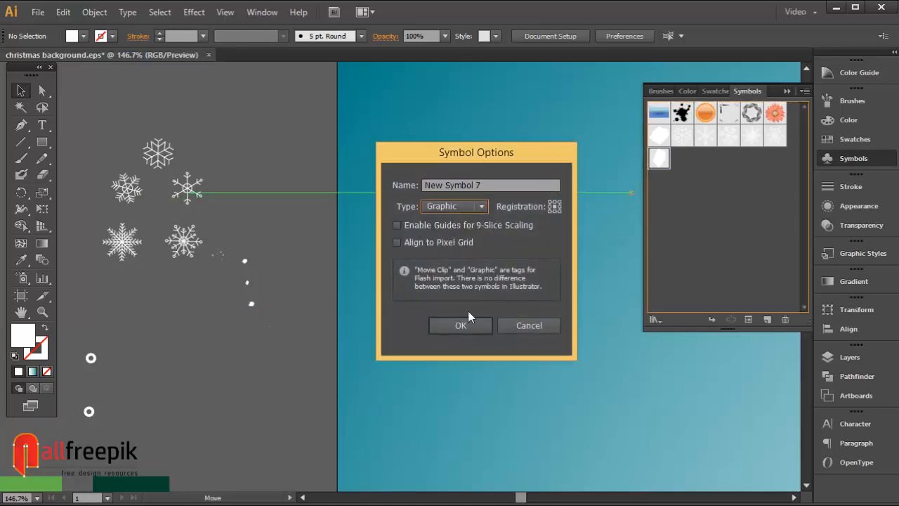
pyautogui.click(461, 325)
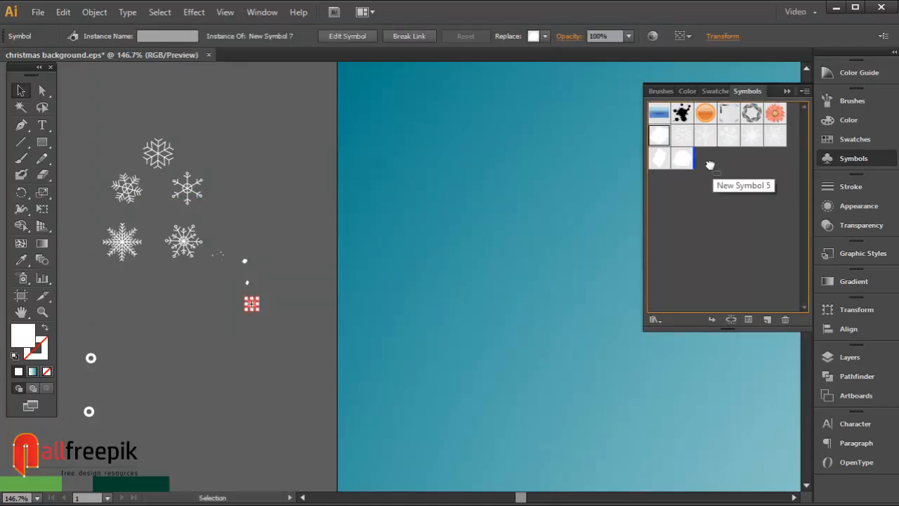
pyautogui.click(776, 138)
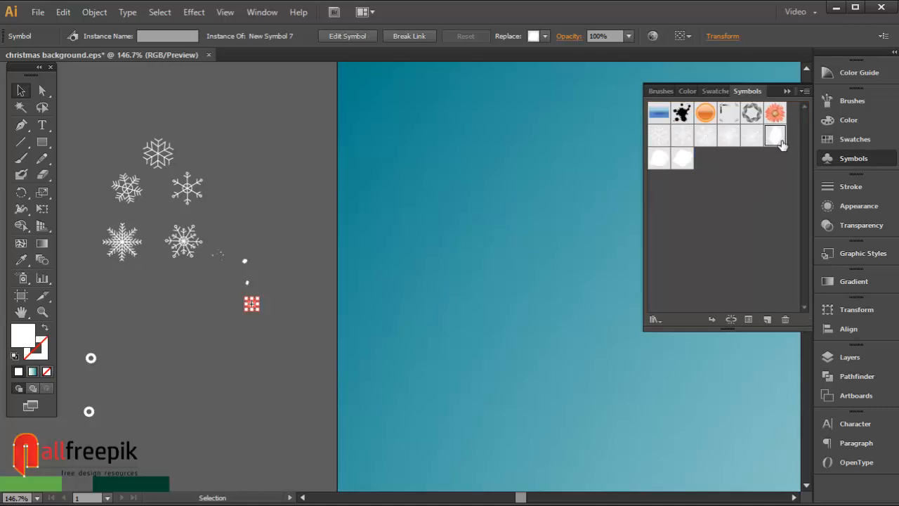
pyautogui.click(300, 177)
# Spray the first snowflake symbol across the whole sky with the Symbol Sprayer, denser toward the upper corners and side edges
pyautogui.keyDown('ctrl'); pyautogui.keyDown('alt'); pyautogui.click(446, 190); pyautogui.keyUp('alt'); pyautogui.keyUp('ctrl')
pyautogui.moveTo(23, 277); pyautogui.dragTo(108, 279)
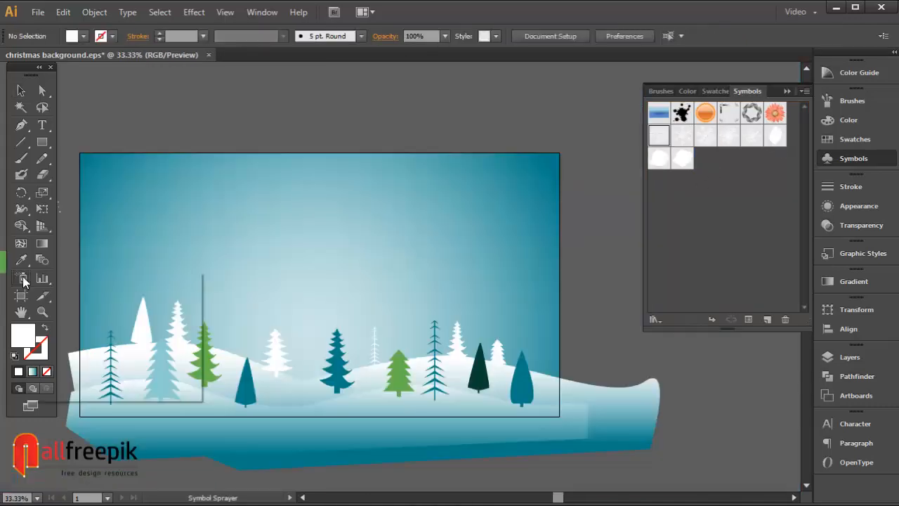
pyautogui.click(123, 278)
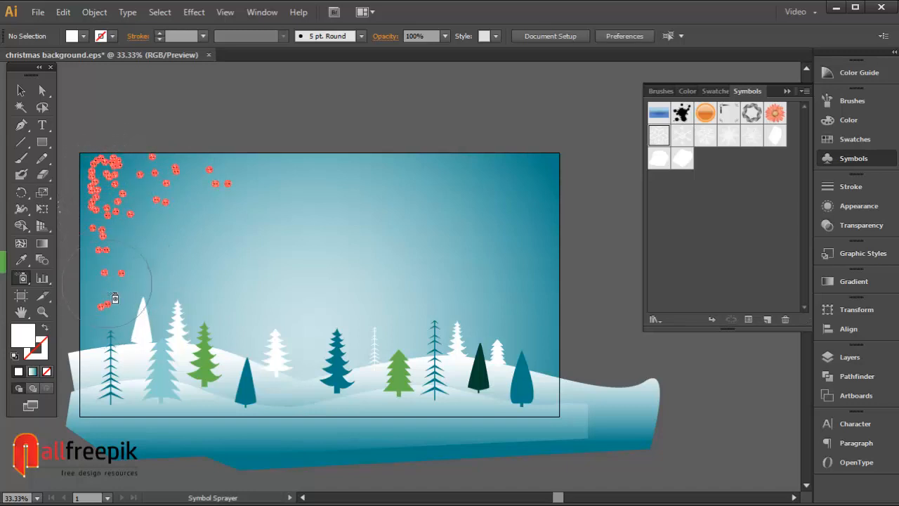
pyautogui.moveTo(115, 298)
pyautogui.mouseDown()
pyautogui.moveTo(257, 329)
pyautogui.moveTo(514, 328)
pyautogui.moveTo(242, 226)
pyautogui.moveTo(425, 245)
pyautogui.moveTo(414, 206)
pyautogui.moveTo(539, 169)
pyautogui.mouseUp()
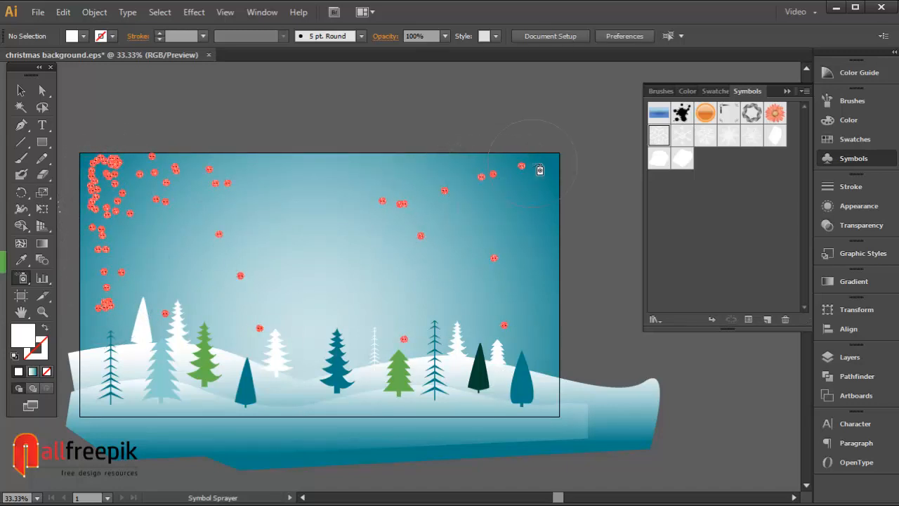
pyautogui.moveTo(538, 259)
pyautogui.mouseDown()
pyautogui.moveTo(543, 281)
pyautogui.moveTo(433, 195)
pyautogui.moveTo(250, 166)
pyautogui.moveTo(514, 167)
pyautogui.moveTo(309, 176)
pyautogui.moveTo(488, 204)
pyautogui.moveTo(510, 184)
pyautogui.moveTo(501, 200)
pyautogui.moveTo(541, 339)
pyautogui.moveTo(442, 223)
pyautogui.moveTo(479, 220)
pyautogui.moveTo(538, 172)
pyautogui.moveTo(555, 267)
pyautogui.mouseUp()
pyautogui.moveTo(548, 166)
pyautogui.mouseDown()
pyautogui.moveTo(471, 223)
pyautogui.moveTo(197, 232)
pyautogui.moveTo(170, 251)
pyautogui.moveTo(321, 210)
pyautogui.moveTo(357, 295)
pyautogui.moveTo(417, 274)
pyautogui.moveTo(362, 254)
pyautogui.moveTo(389, 210)
pyautogui.moveTo(340, 284)
pyautogui.moveTo(294, 210)
pyautogui.moveTo(403, 256)
pyautogui.moveTo(443, 290)
pyautogui.moveTo(472, 292)
pyautogui.moveTo(412, 212)
pyautogui.moveTo(285, 199)
pyautogui.moveTo(174, 292)
pyautogui.moveTo(162, 210)
pyautogui.moveTo(144, 215)
pyautogui.moveTo(140, 279)
pyautogui.moveTo(207, 187)
pyautogui.moveTo(140, 279)
pyautogui.moveTo(251, 229)
pyautogui.mouseUp()
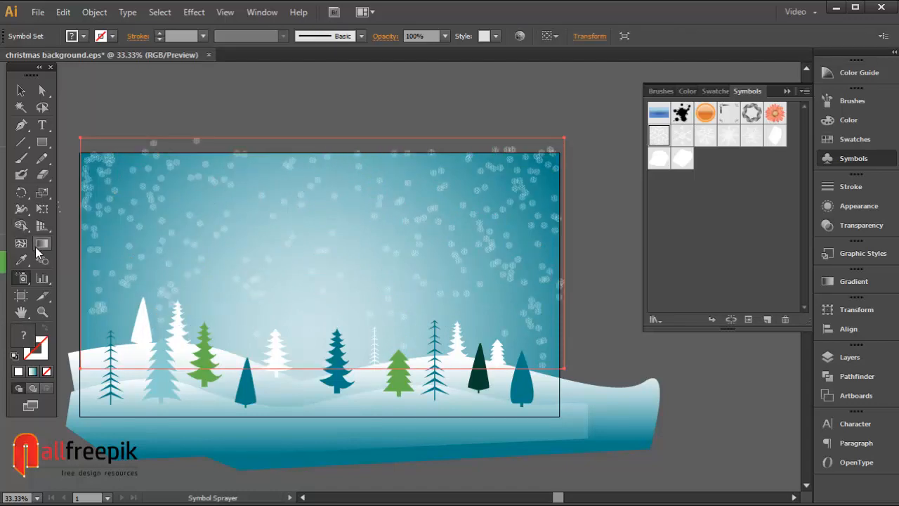
# Enlarge groups of sprayed snowflakes in the sky's upper left, upper middle and upper right with the Symbol Sizer
pyautogui.click(22, 279)
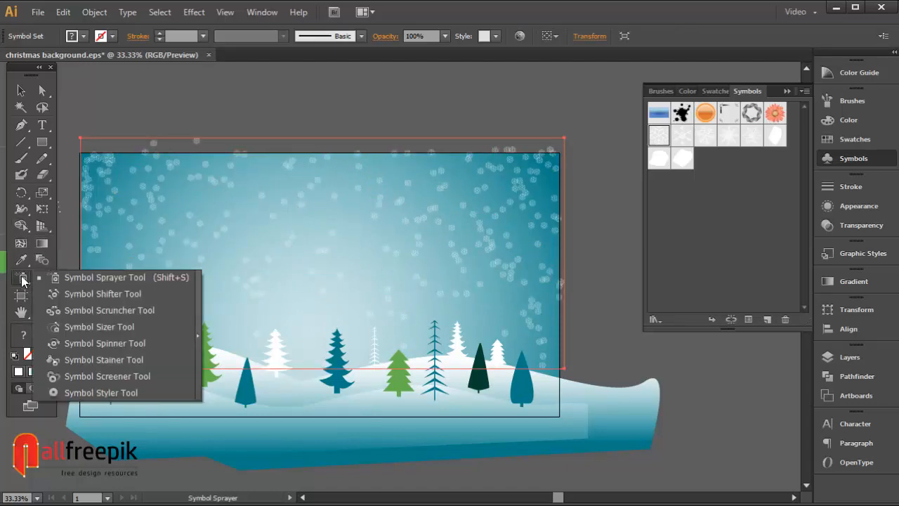
pyautogui.click(108, 327)
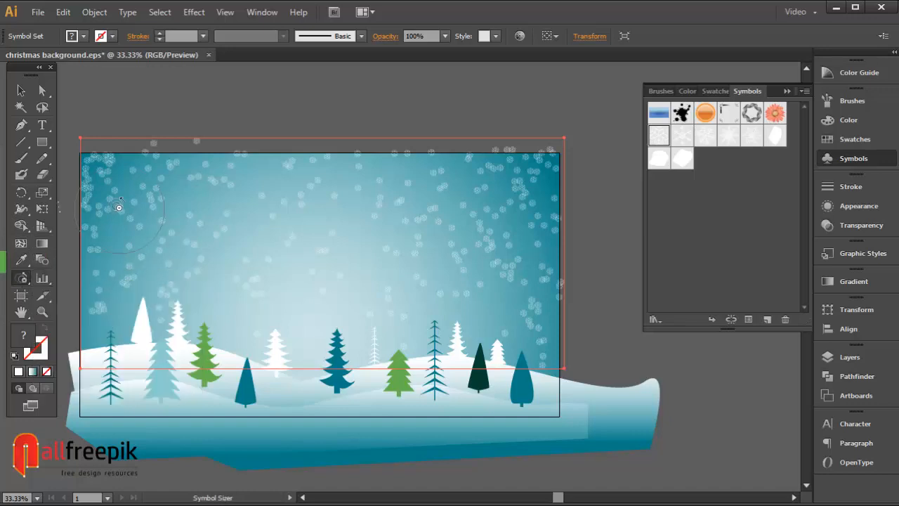
pyautogui.moveTo(109, 193)
pyautogui.mouseDown()
pyautogui.moveTo(200, 177)
pyautogui.moveTo(246, 185)
pyautogui.mouseUp()
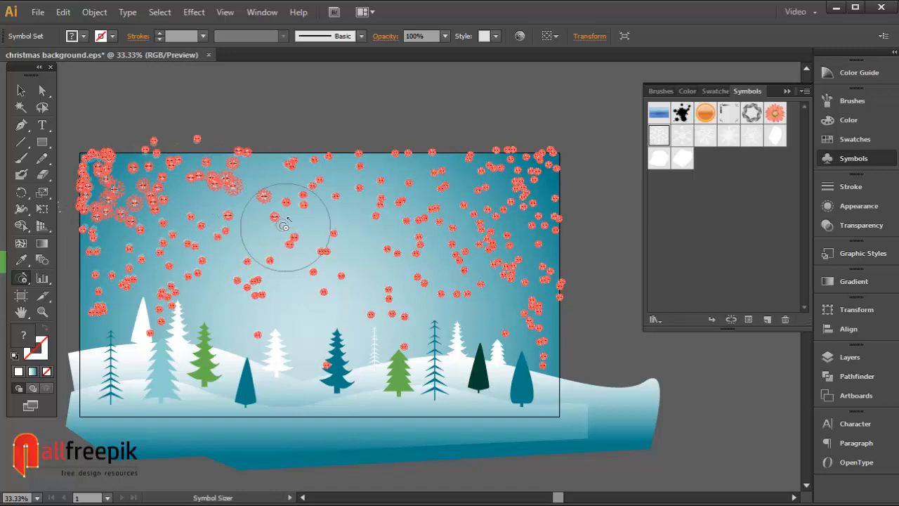
pyautogui.moveTo(284, 224); pyautogui.dragTo(289, 208)
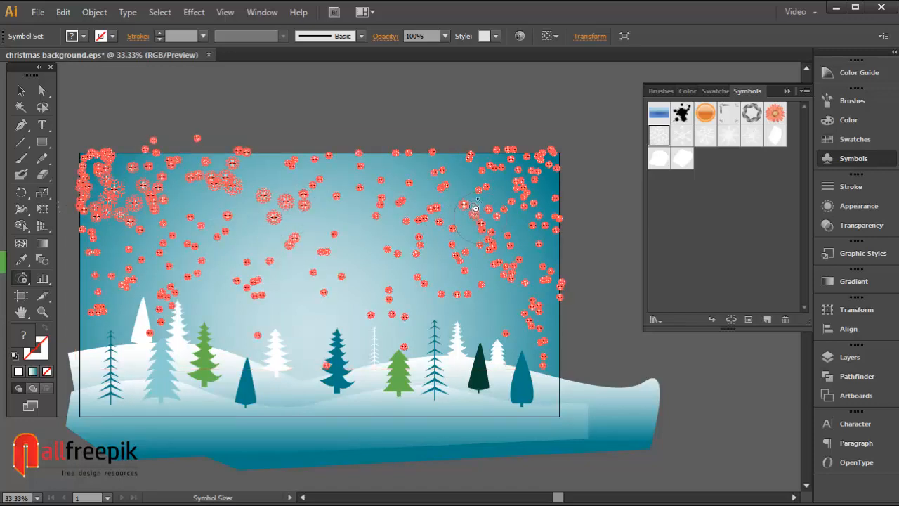
pyautogui.moveTo(527, 161); pyautogui.dragTo(529, 165)
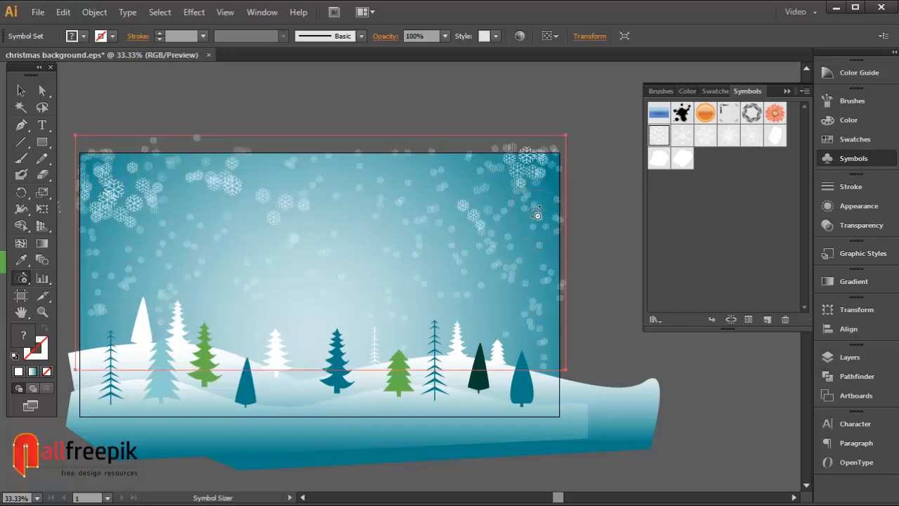
# Vary the sizes of more snowflakes along the right edge and across the middle of the sky with a smaller Symbol Sizer brush
pyautogui.moveTo(539, 247); pyautogui.dragTo(542, 252)
pyautogui.moveTo(543, 287); pyautogui.dragTo(543, 286)
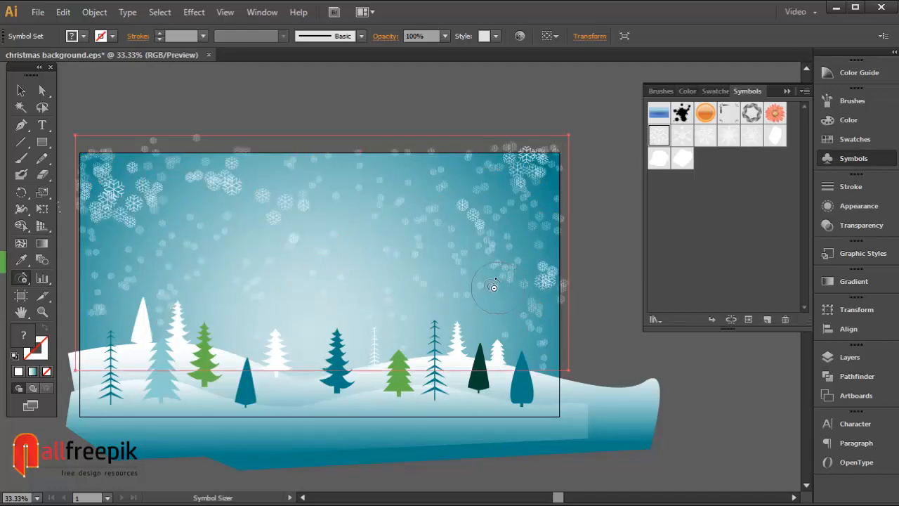
pyautogui.moveTo(482, 285); pyautogui.dragTo(480, 285)
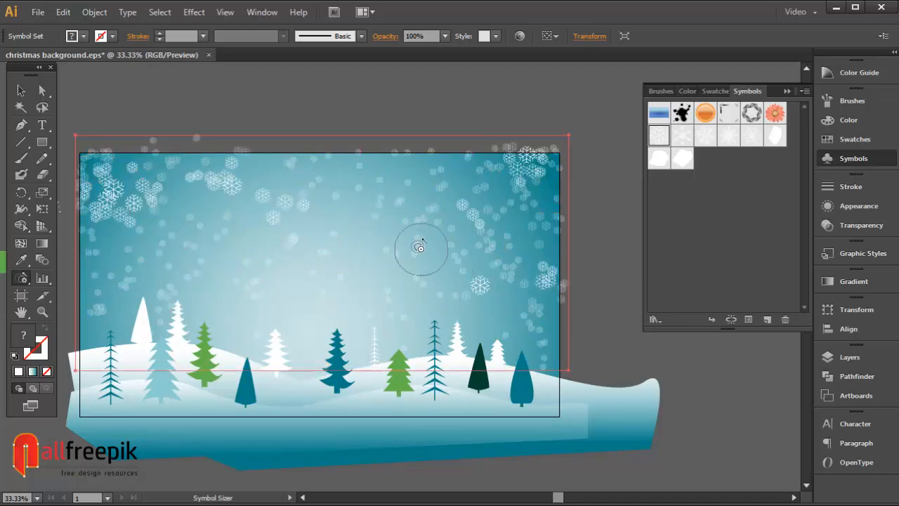
pyautogui.moveTo(417, 245); pyautogui.dragTo(413, 245)
pyautogui.moveTo(326, 263)
pyautogui.mouseDown()
pyautogui.moveTo(244, 268)
pyautogui.moveTo(326, 280)
pyautogui.moveTo(303, 279)
pyautogui.moveTo(413, 177)
pyautogui.mouseUp()
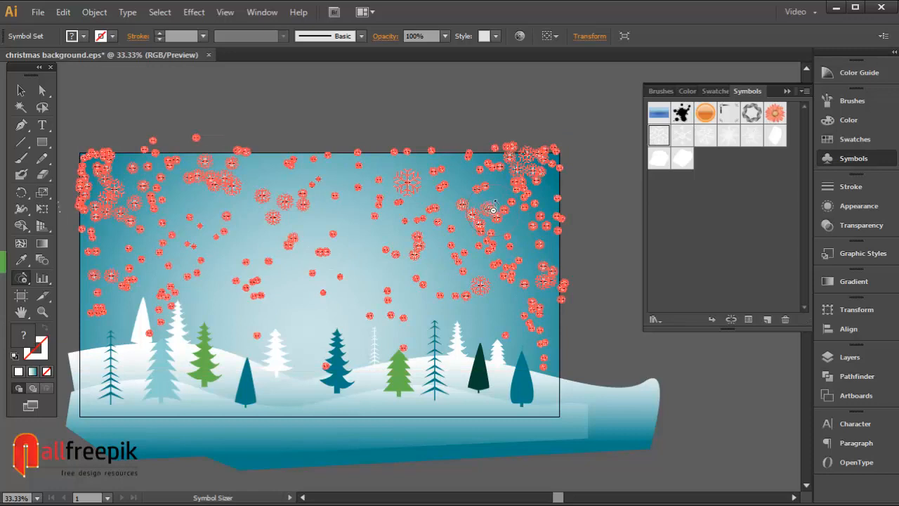
pyautogui.moveTo(492, 209); pyautogui.dragTo(493, 209)
pyautogui.moveTo(322, 168); pyautogui.dragTo(322, 167)
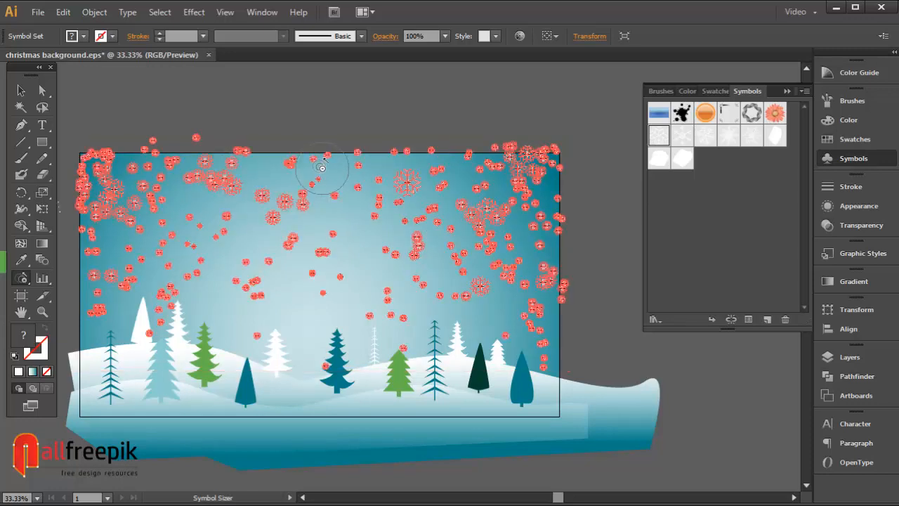
pyautogui.moveTo(546, 227); pyautogui.dragTo(545, 227)
# Fade scattered snowflakes of the first symbol across the sky with the Symbol Screener and deselect the symbol set
pyautogui.click(25, 280)
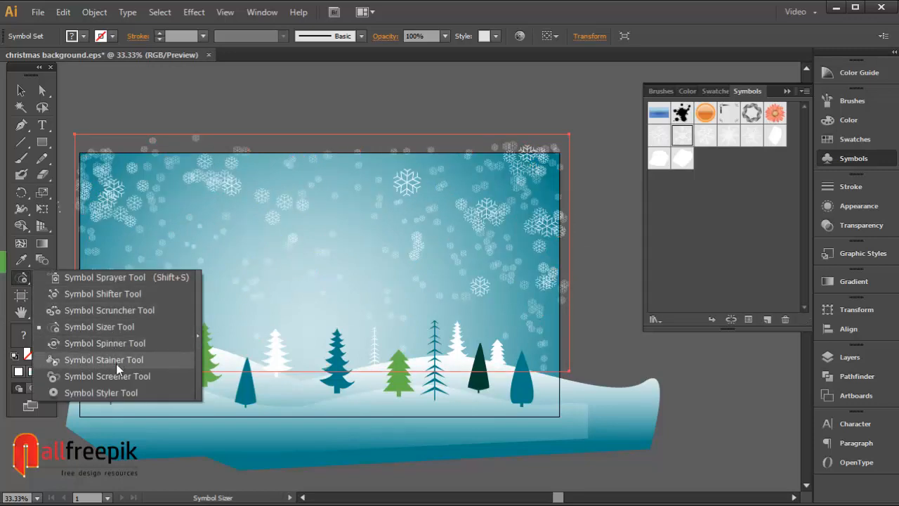
pyautogui.click(116, 376)
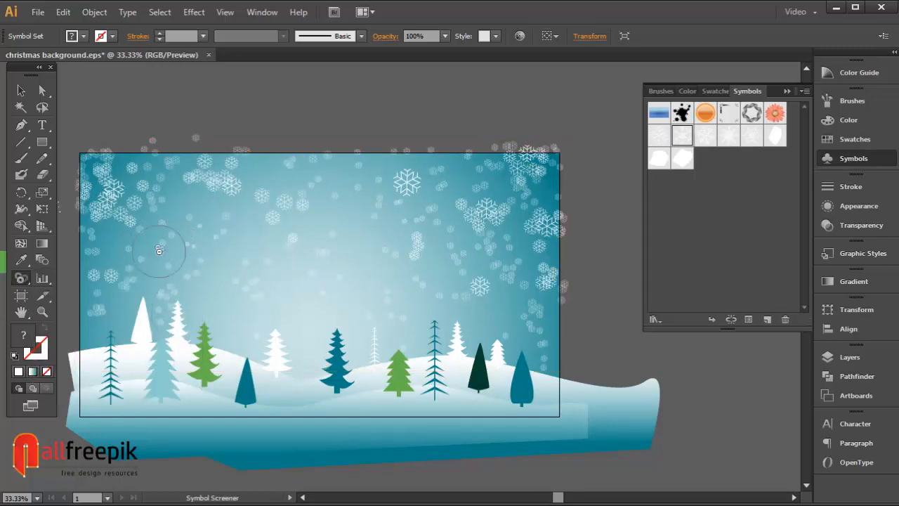
pyautogui.click(161, 241)
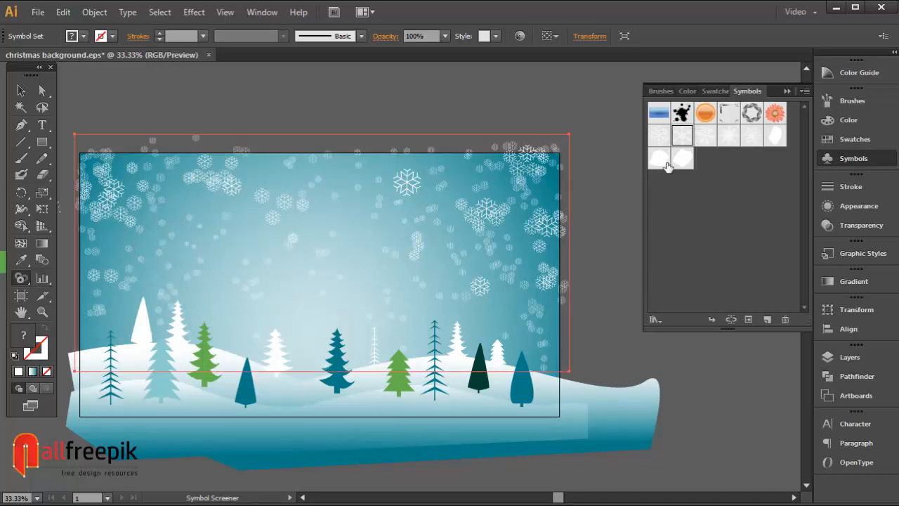
pyautogui.click(659, 135)
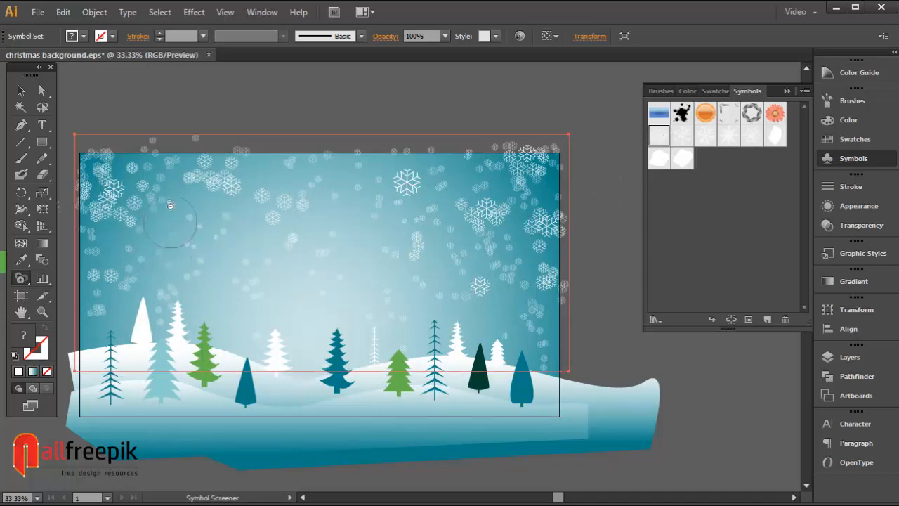
pyautogui.moveTo(359, 192)
pyautogui.mouseDown()
pyautogui.moveTo(403, 213)
pyautogui.moveTo(443, 268)
pyautogui.mouseUp()
pyautogui.click(463, 250)
pyautogui.moveTo(521, 265); pyautogui.dragTo(508, 315)
pyautogui.moveTo(332, 189)
pyautogui.mouseDown()
pyautogui.moveTo(507, 190)
pyautogui.moveTo(545, 224)
pyautogui.mouseUp()
pyautogui.click(21, 90)
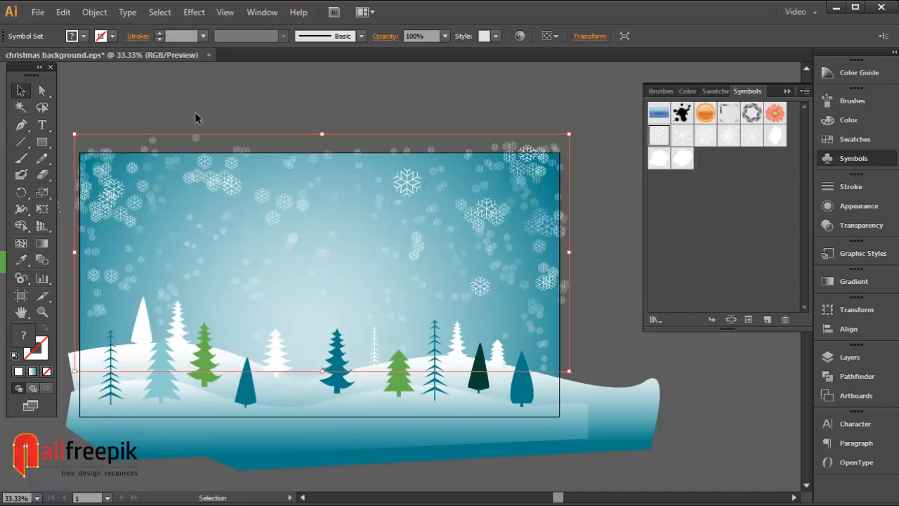
pyautogui.click(195, 112)
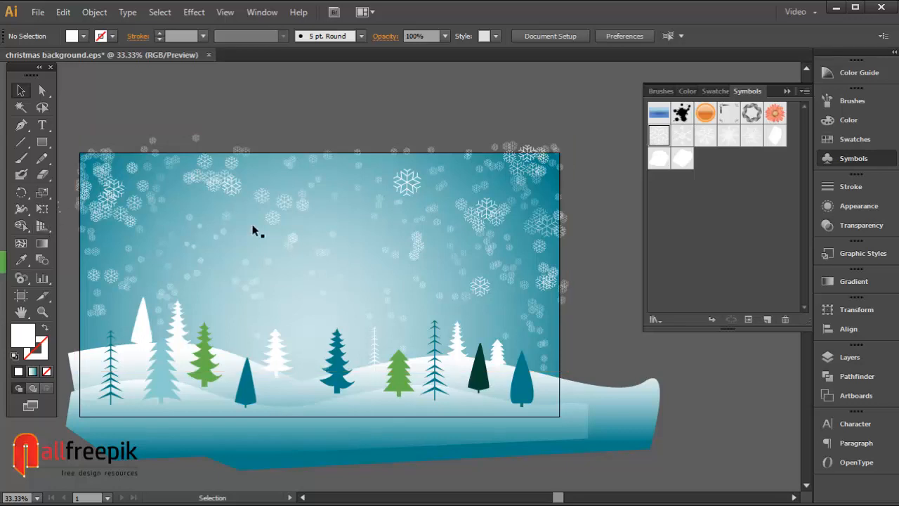
# Spray the second snowflake symbol across the sky as a new symbol set
pyautogui.click(682, 136)
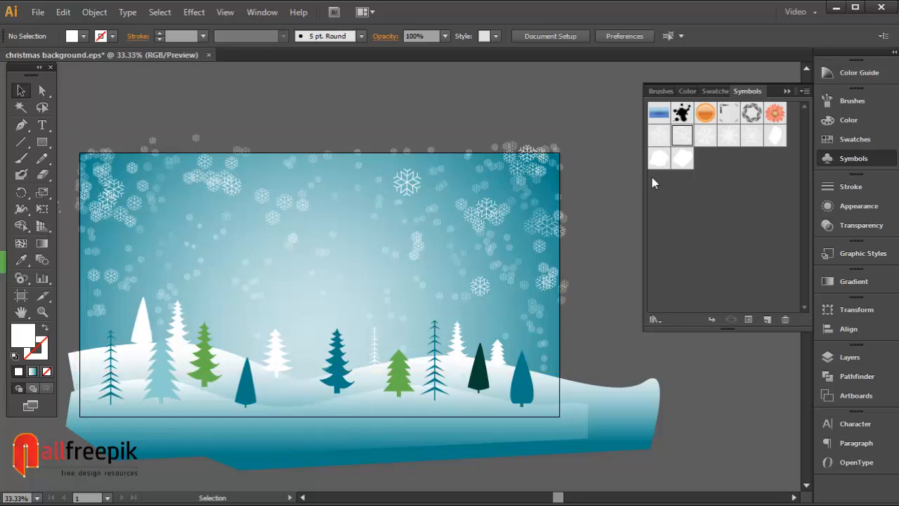
pyautogui.click(23, 279)
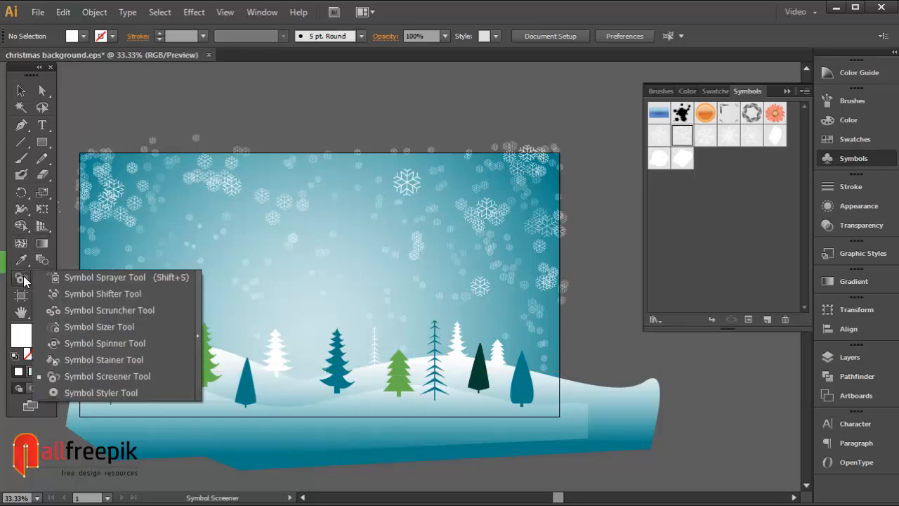
pyautogui.click(106, 283)
pyautogui.moveTo(182, 203)
pyautogui.mouseDown()
pyautogui.moveTo(178, 271)
pyautogui.moveTo(427, 251)
pyautogui.moveTo(443, 209)
pyautogui.moveTo(326, 188)
pyautogui.moveTo(473, 163)
pyautogui.mouseUp()
pyautogui.moveTo(482, 193)
pyautogui.mouseDown()
pyautogui.moveTo(318, 172)
pyautogui.moveTo(368, 173)
pyautogui.moveTo(275, 196)
pyautogui.moveTo(211, 247)
pyautogui.moveTo(138, 186)
pyautogui.moveTo(115, 278)
pyautogui.moveTo(206, 207)
pyautogui.moveTo(157, 246)
pyautogui.moveTo(203, 287)
pyautogui.moveTo(457, 304)
pyautogui.moveTo(503, 338)
pyautogui.moveTo(487, 246)
pyautogui.moveTo(512, 313)
pyautogui.moveTo(536, 342)
pyautogui.moveTo(550, 288)
pyautogui.moveTo(521, 185)
pyautogui.moveTo(461, 199)
pyautogui.moveTo(435, 180)
pyautogui.moveTo(248, 161)
pyautogui.moveTo(220, 224)
pyautogui.moveTo(170, 185)
pyautogui.moveTo(134, 223)
pyautogui.moveTo(115, 256)
pyautogui.moveTo(115, 319)
pyautogui.moveTo(158, 220)
pyautogui.moveTo(201, 198)
pyautogui.mouseUp()
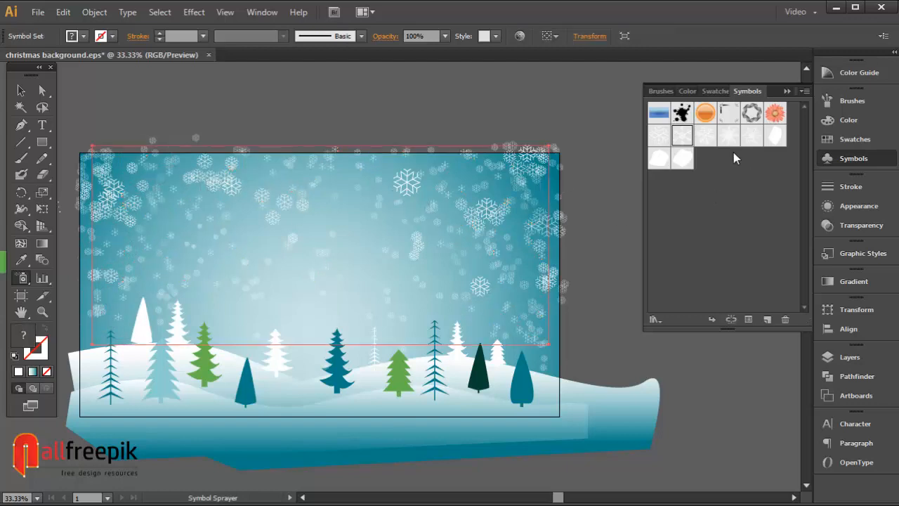
# Add the third snowflake symbol to the new symbol set, spraying it across both sides and the middle of the sky
pyautogui.moveTo(520, 309); pyautogui.dragTo(527, 193)
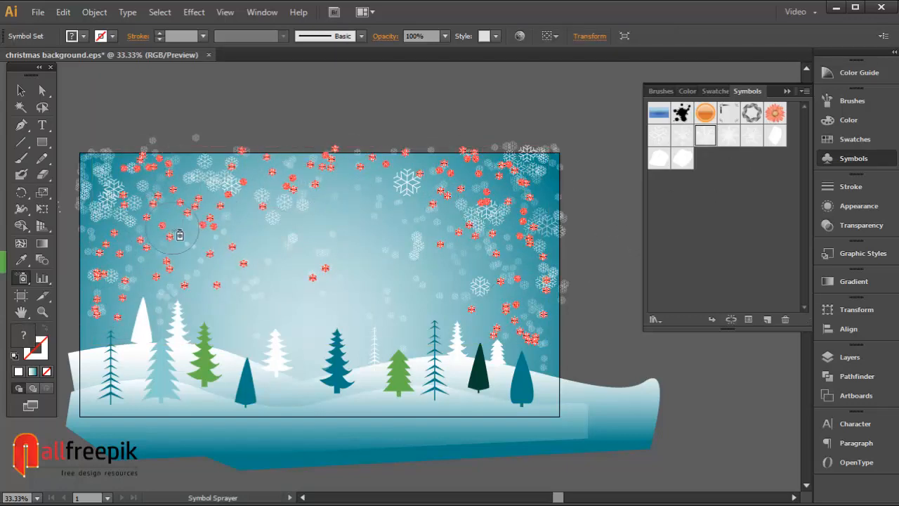
pyautogui.moveTo(180, 236)
pyautogui.mouseDown()
pyautogui.moveTo(142, 271)
pyautogui.moveTo(110, 321)
pyautogui.mouseUp()
pyautogui.moveTo(413, 273)
pyautogui.mouseDown()
pyautogui.moveTo(246, 319)
pyautogui.moveTo(411, 260)
pyautogui.moveTo(466, 315)
pyautogui.moveTo(406, 317)
pyautogui.mouseUp()
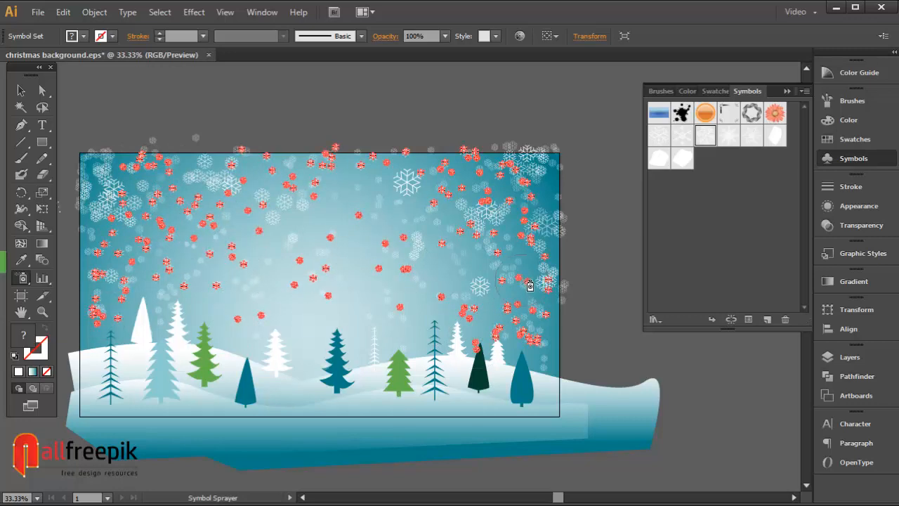
pyautogui.moveTo(529, 286); pyautogui.dragTo(532, 284)
# Add the fourth snowflake symbol to the symbol set, spraying it down both sides and across the middle of the sky
pyautogui.moveTo(526, 320); pyautogui.dragTo(523, 202)
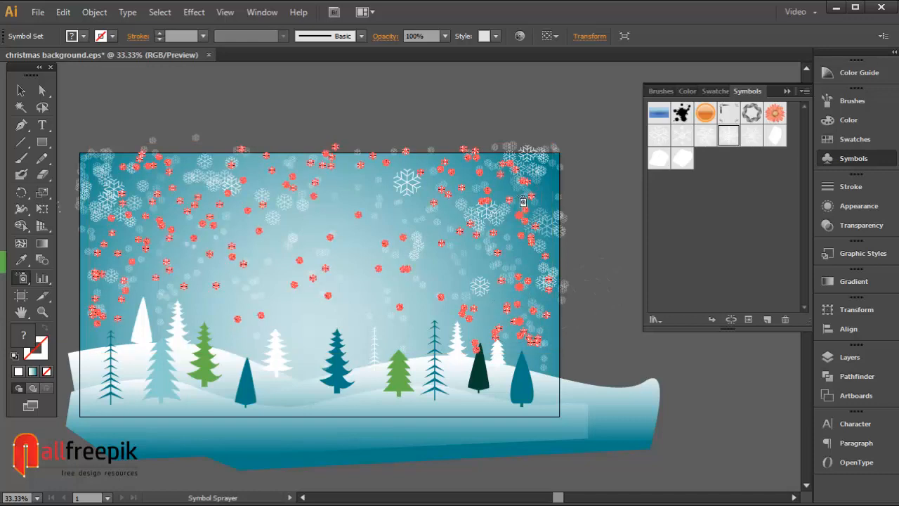
pyautogui.moveTo(450, 262)
pyautogui.mouseDown()
pyautogui.moveTo(464, 172)
pyautogui.moveTo(358, 184)
pyautogui.moveTo(387, 218)
pyautogui.moveTo(331, 200)
pyautogui.moveTo(248, 251)
pyautogui.mouseUp()
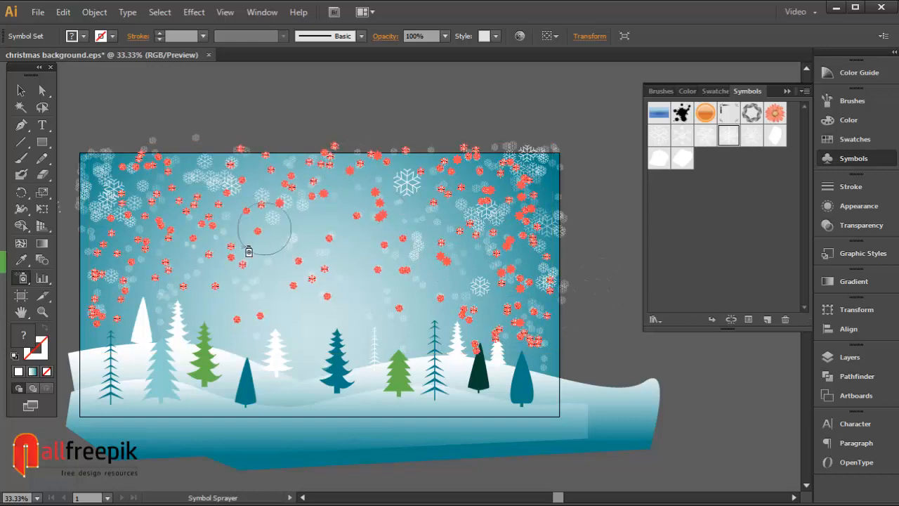
pyautogui.moveTo(132, 232); pyautogui.dragTo(133, 304)
# Spray the fifth snowflake symbol into the same set, covering both sides and the centre of the sky
pyautogui.moveTo(557, 324); pyautogui.dragTo(529, 222)
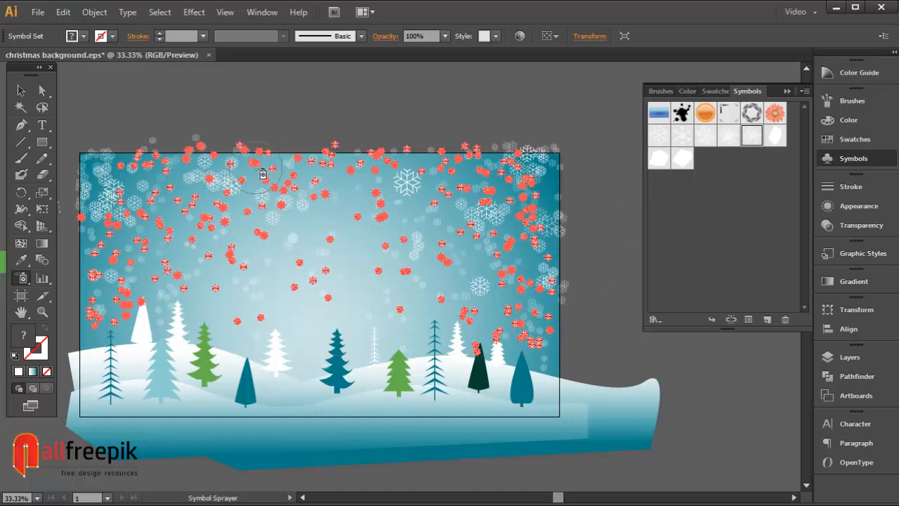
pyautogui.moveTo(179, 220)
pyautogui.mouseDown()
pyautogui.moveTo(91, 276)
pyautogui.moveTo(97, 333)
pyautogui.mouseUp()
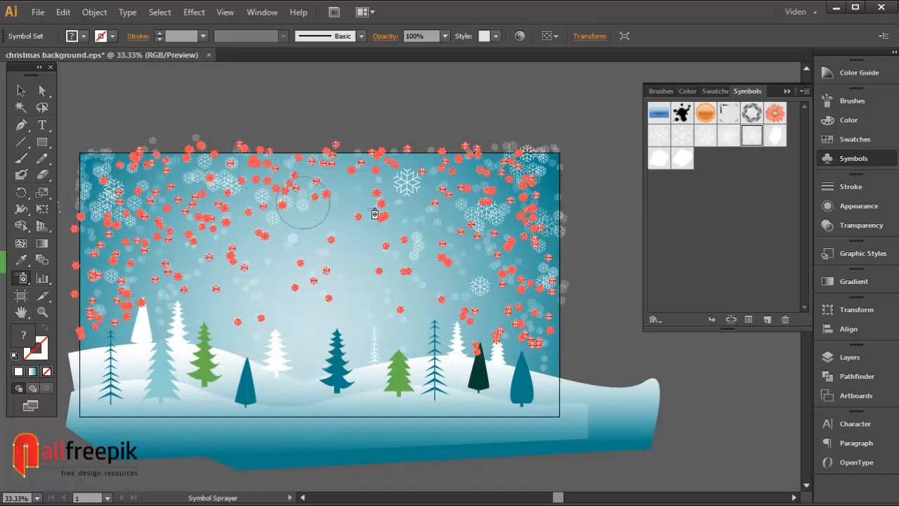
pyautogui.moveTo(376, 214)
pyautogui.mouseDown()
pyautogui.moveTo(468, 303)
pyautogui.moveTo(407, 248)
pyautogui.moveTo(264, 303)
pyautogui.moveTo(464, 332)
pyautogui.moveTo(293, 317)
pyautogui.moveTo(291, 259)
pyautogui.moveTo(361, 223)
pyautogui.moveTo(415, 299)
pyautogui.moveTo(334, 244)
pyautogui.moveTo(434, 332)
pyautogui.moveTo(213, 269)
pyautogui.moveTo(486, 261)
pyautogui.mouseUp()
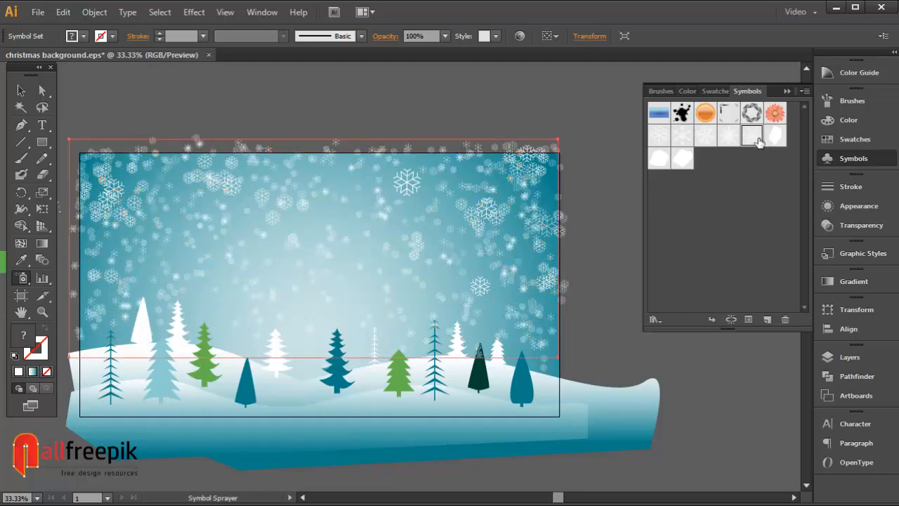
# Vary the sizes of the fifth symbol's snowflakes with the Symbol Sizer, making one beside the large upper-right snowflake much bigger
pyautogui.click(24, 279)
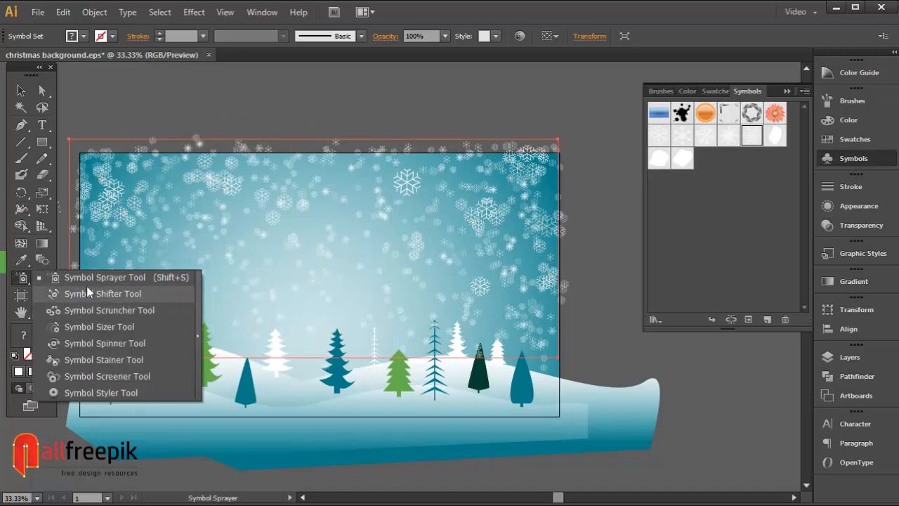
pyautogui.click(101, 327)
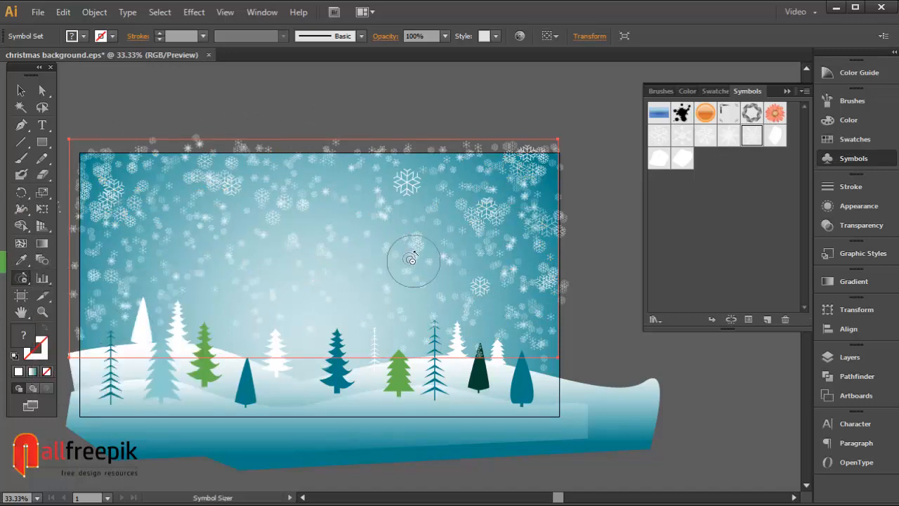
pyautogui.click(450, 197)
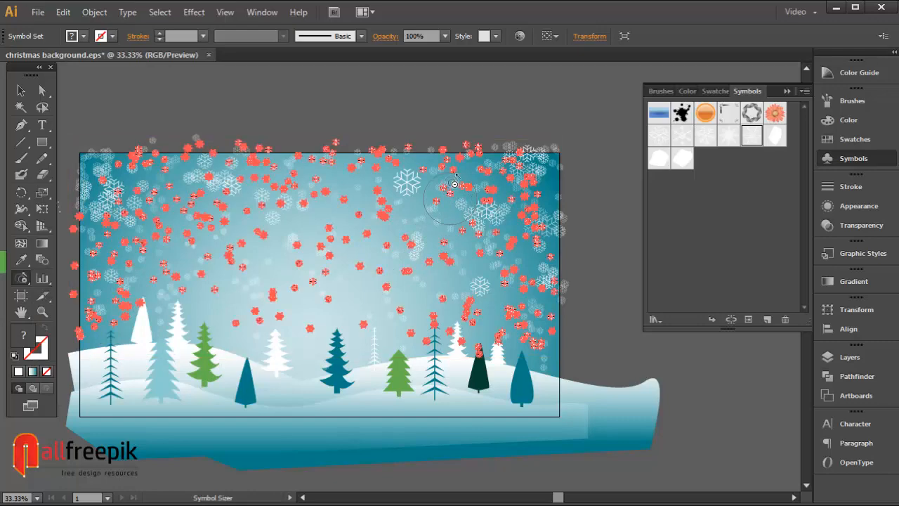
pyautogui.click(484, 250)
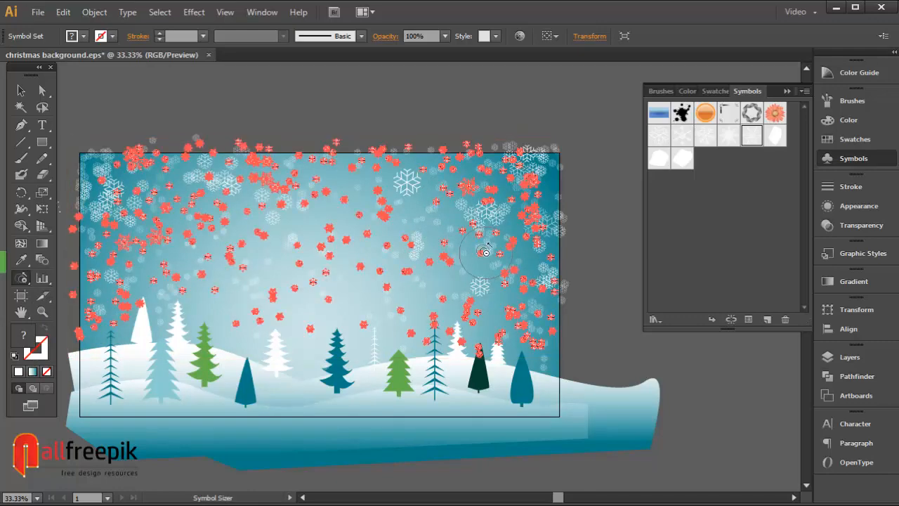
pyautogui.click(513, 300)
pyautogui.moveTo(513, 301); pyautogui.dragTo(516, 338)
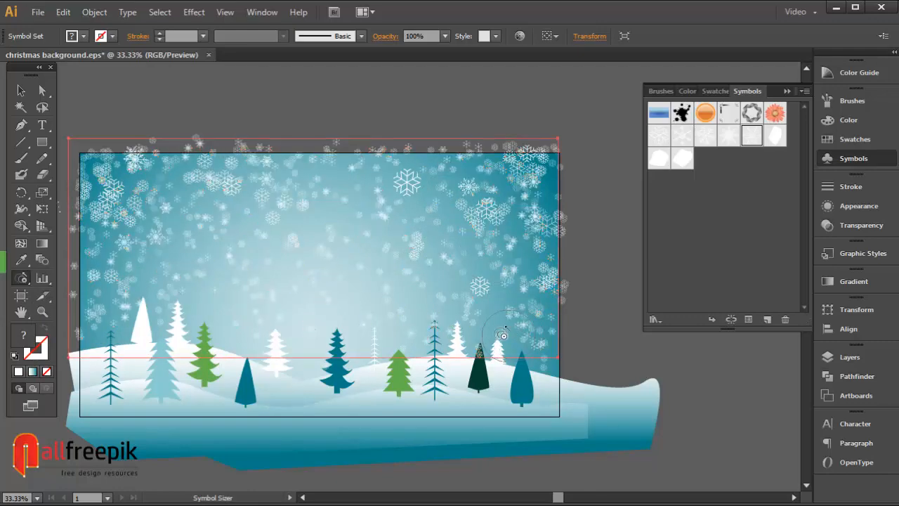
pyautogui.moveTo(462, 191); pyautogui.dragTo(469, 186)
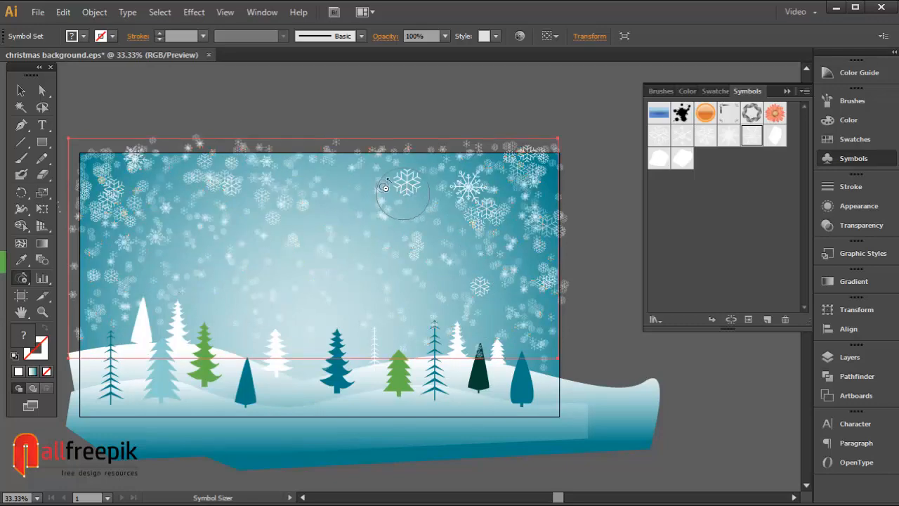
pyautogui.moveTo(314, 177); pyautogui.dragTo(294, 184)
# Enlarge scattered snowflakes of the fourth, third and second symbols in the upper sky with the Symbol Sizer
pyautogui.click(728, 135)
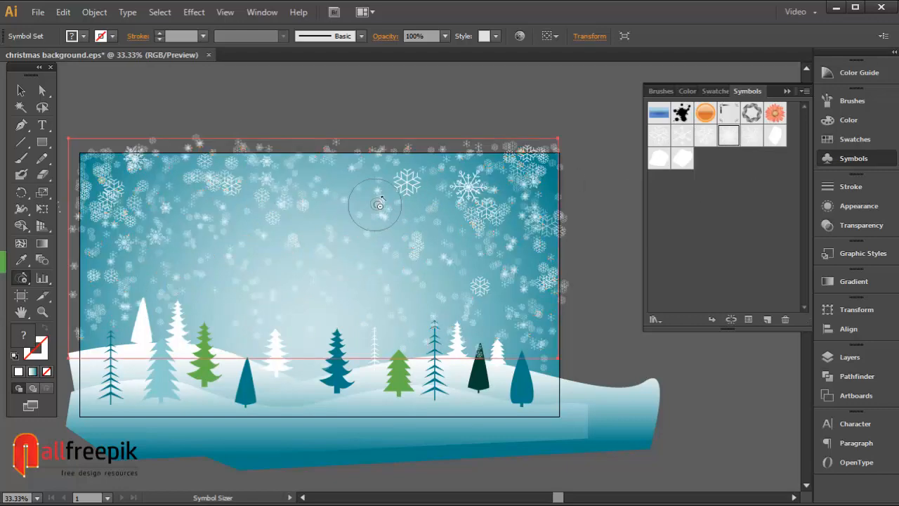
pyautogui.moveTo(377, 201); pyautogui.dragTo(380, 205)
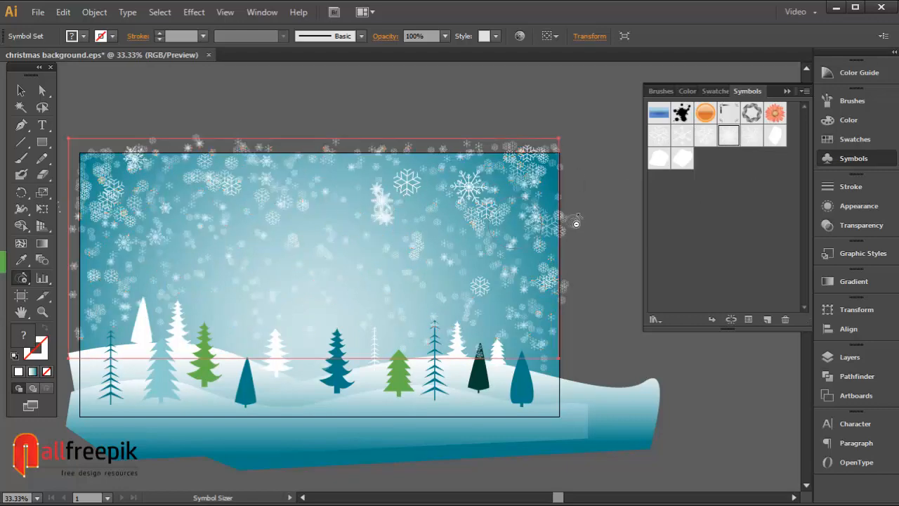
pyautogui.click(705, 135)
pyautogui.moveTo(469, 234); pyautogui.dragTo(535, 221)
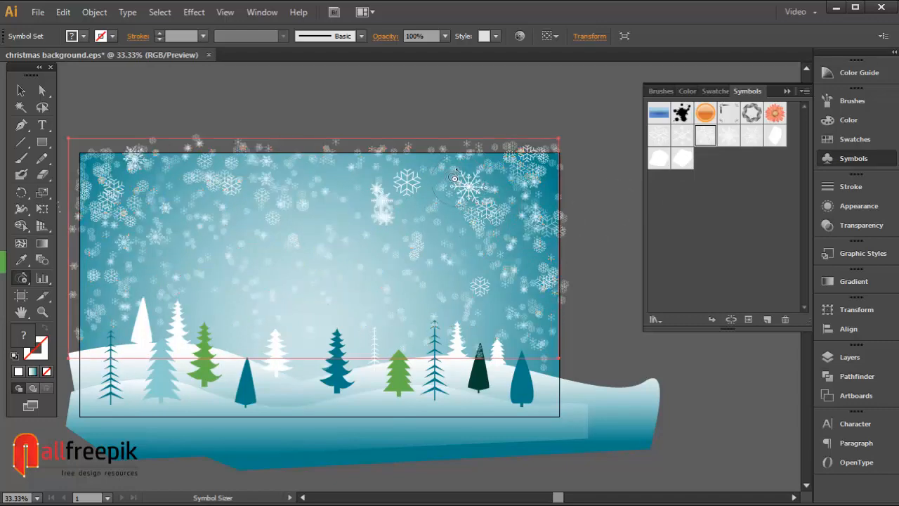
pyautogui.moveTo(443, 170); pyautogui.dragTo(443, 170)
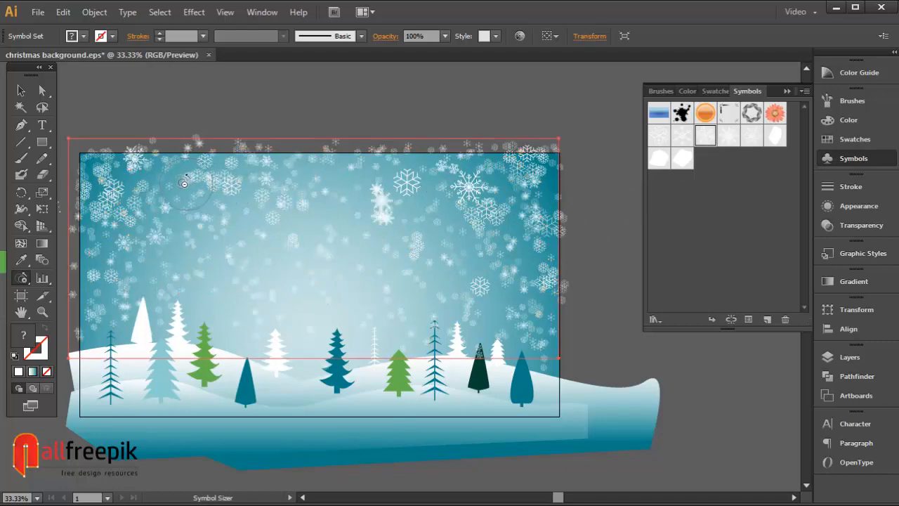
pyautogui.moveTo(172, 183); pyautogui.dragTo(172, 183)
pyautogui.click(679, 139)
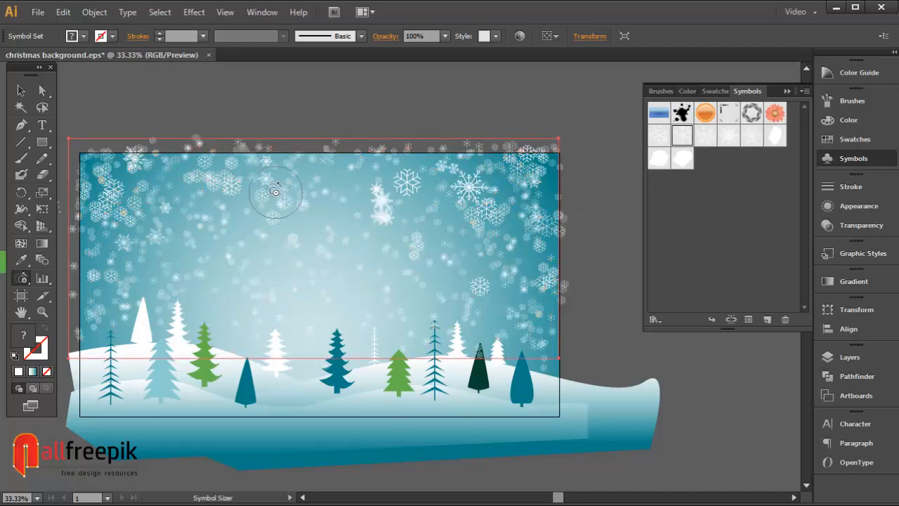
pyautogui.moveTo(189, 203); pyautogui.dragTo(193, 205)
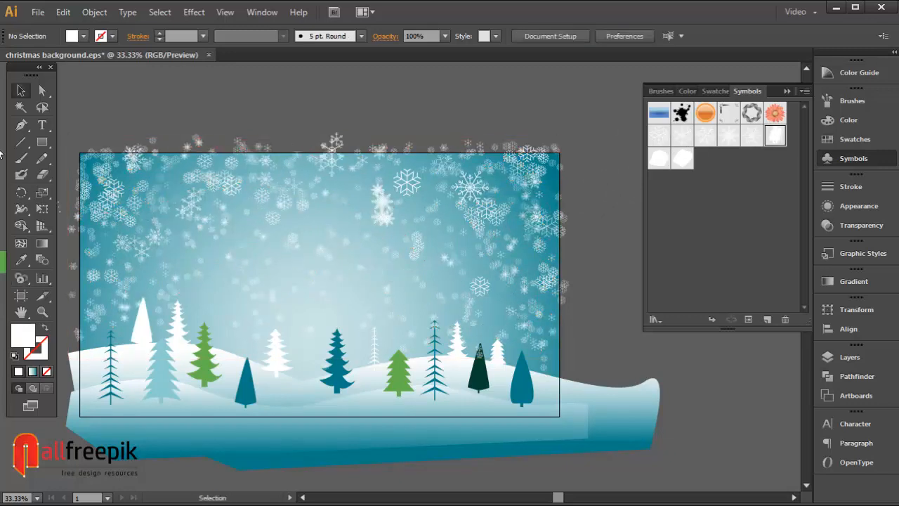
# Spray small snow specks over the whole artboard as a new symbol set, including the hills and trees
pyautogui.click(22, 279)
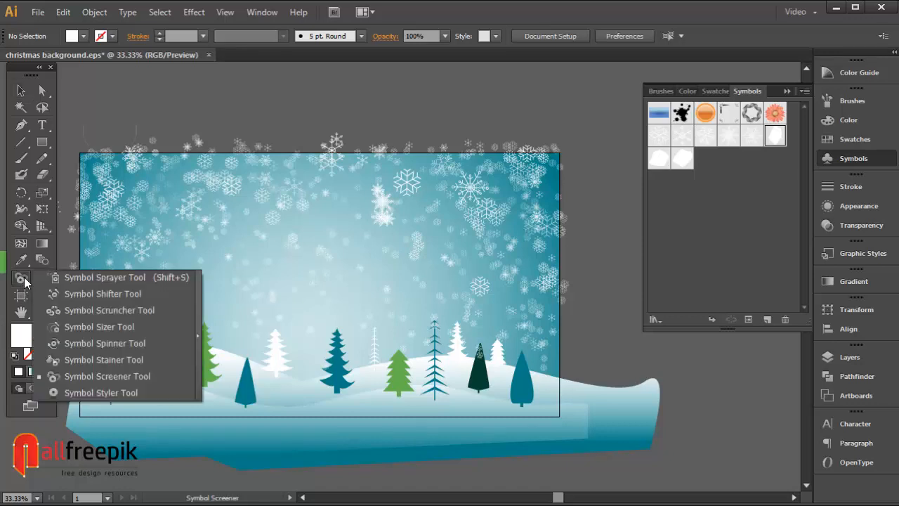
pyautogui.click(97, 279)
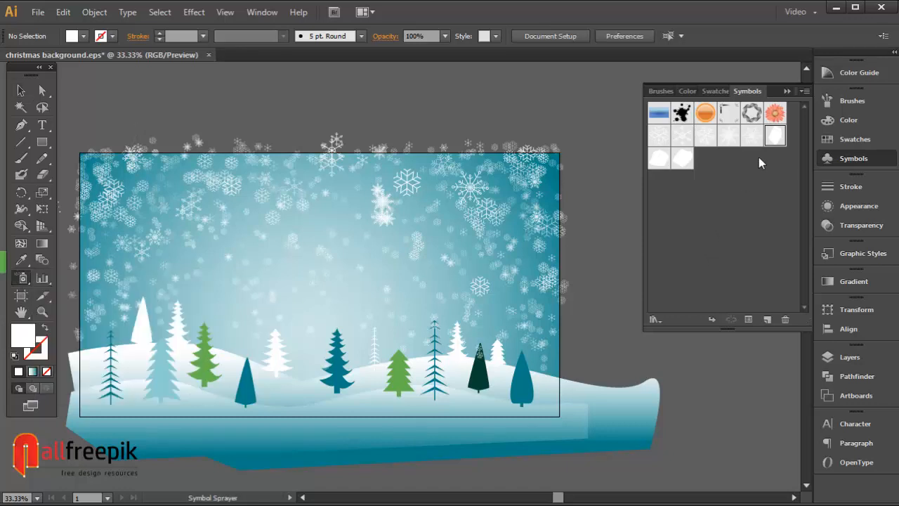
pyautogui.moveTo(512, 397)
pyautogui.mouseDown()
pyautogui.moveTo(532, 366)
pyautogui.moveTo(542, 364)
pyautogui.moveTo(514, 385)
pyautogui.moveTo(541, 386)
pyautogui.moveTo(478, 378)
pyautogui.moveTo(460, 327)
pyautogui.moveTo(481, 240)
pyautogui.moveTo(481, 371)
pyautogui.moveTo(492, 373)
pyautogui.moveTo(496, 399)
pyautogui.moveTo(323, 341)
pyautogui.moveTo(442, 203)
pyautogui.moveTo(476, 213)
pyautogui.moveTo(492, 271)
pyautogui.moveTo(256, 360)
pyautogui.moveTo(414, 284)
pyautogui.moveTo(360, 358)
pyautogui.moveTo(302, 365)
pyautogui.moveTo(342, 369)
pyautogui.moveTo(343, 282)
pyautogui.moveTo(351, 284)
pyautogui.moveTo(273, 351)
pyautogui.moveTo(241, 394)
pyautogui.moveTo(233, 338)
pyautogui.moveTo(267, 407)
pyautogui.moveTo(446, 389)
pyautogui.moveTo(251, 374)
pyautogui.moveTo(371, 390)
pyautogui.moveTo(207, 391)
pyautogui.moveTo(183, 314)
pyautogui.moveTo(209, 363)
pyautogui.moveTo(199, 346)
pyautogui.moveTo(204, 375)
pyautogui.moveTo(216, 229)
pyautogui.moveTo(152, 380)
pyautogui.moveTo(151, 352)
pyautogui.mouseUp()
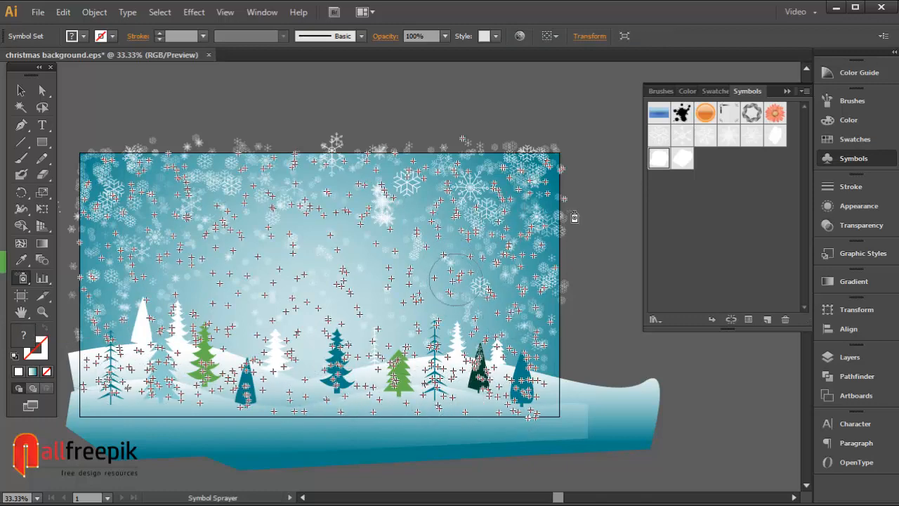
# Add more specks to the new symbol set, including the last speck symbol, and finish spraying
pyautogui.click(681, 158)
pyautogui.moveTo(526, 241)
pyautogui.mouseDown()
pyautogui.moveTo(411, 390)
pyautogui.moveTo(414, 287)
pyautogui.moveTo(377, 195)
pyautogui.moveTo(456, 209)
pyautogui.moveTo(444, 193)
pyautogui.moveTo(218, 182)
pyautogui.moveTo(166, 193)
pyautogui.moveTo(226, 234)
pyautogui.moveTo(394, 225)
pyautogui.moveTo(436, 236)
pyautogui.moveTo(372, 323)
pyautogui.moveTo(453, 284)
pyautogui.mouseUp()
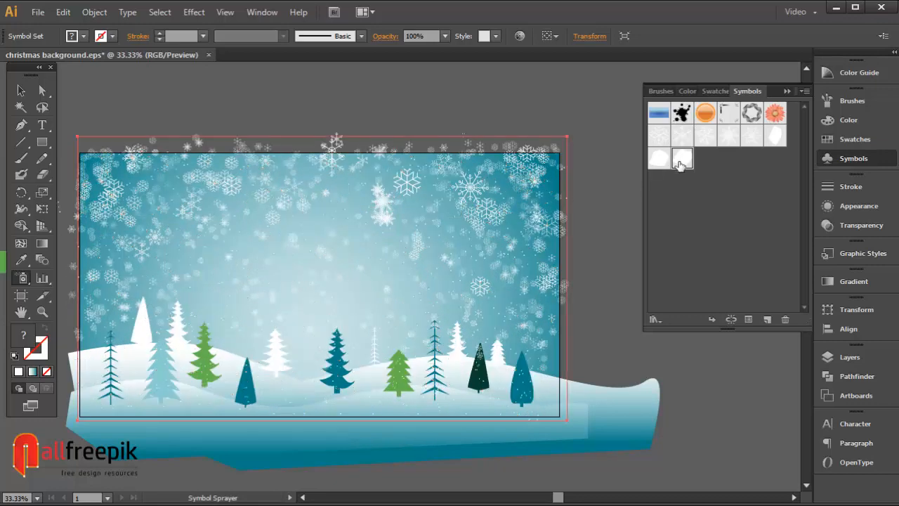
pyautogui.moveTo(527, 192)
pyautogui.mouseDown()
pyautogui.moveTo(481, 273)
pyautogui.moveTo(508, 207)
pyautogui.moveTo(452, 287)
pyautogui.moveTo(393, 287)
pyautogui.moveTo(358, 227)
pyautogui.moveTo(365, 274)
pyautogui.moveTo(417, 319)
pyautogui.moveTo(511, 308)
pyautogui.mouseUp()
pyautogui.click(22, 90)
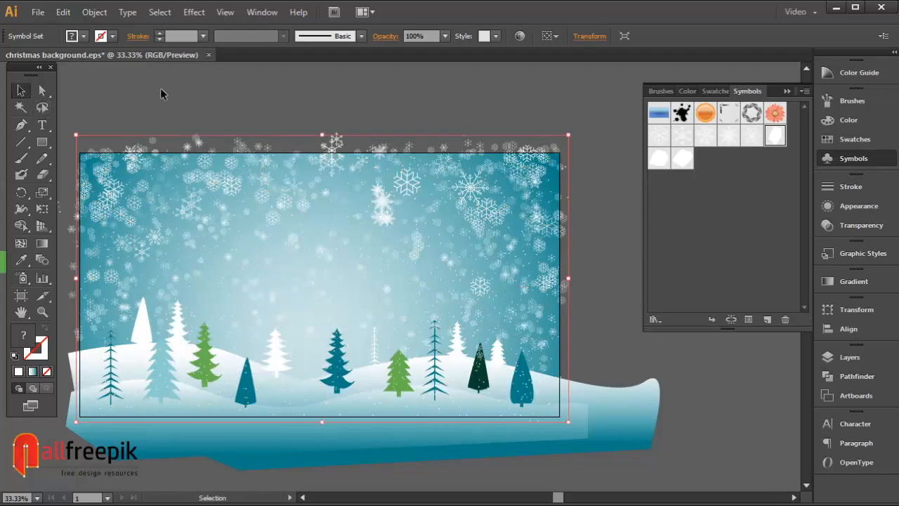